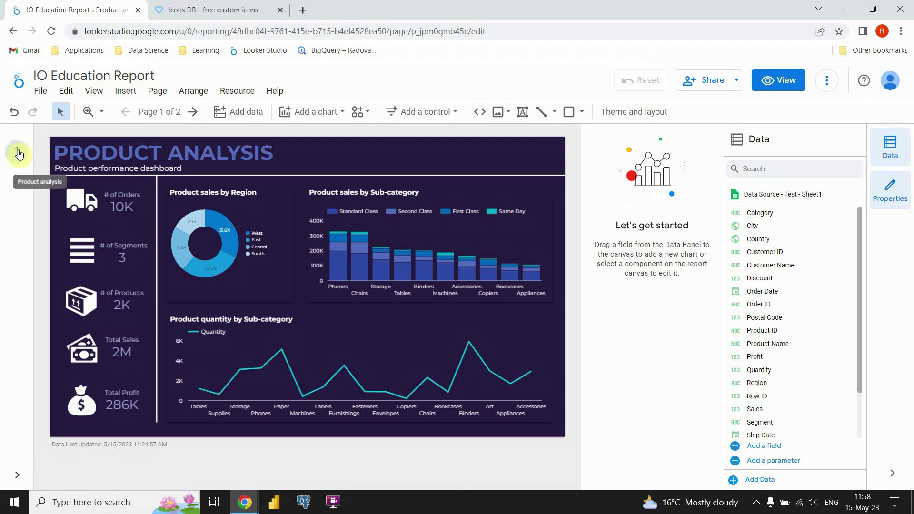
Step: Compare the blank page 2 with the finished page 1 of the report and end on page 2
{"action": "left_click", "coordinate": [18, 179]}
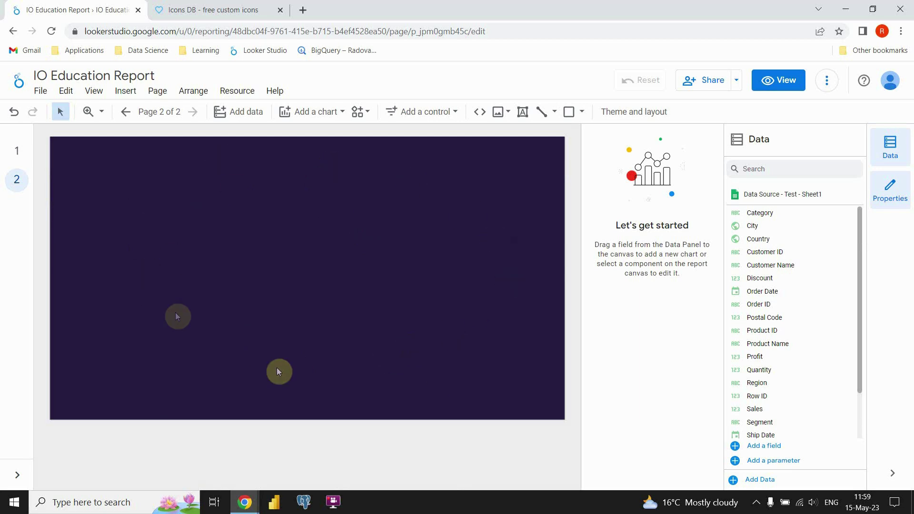
{"action": "left_click", "coordinate": [16, 151]}
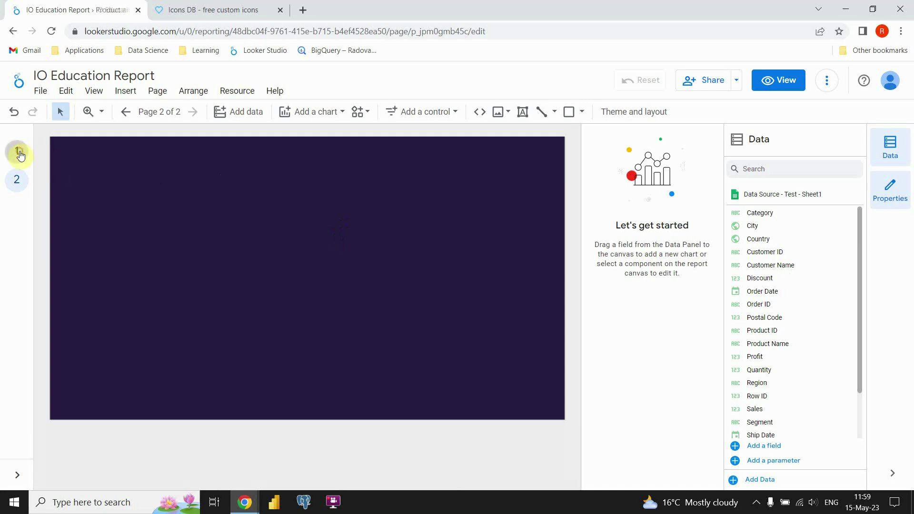
{"action": "left_click", "coordinate": [17, 179]}
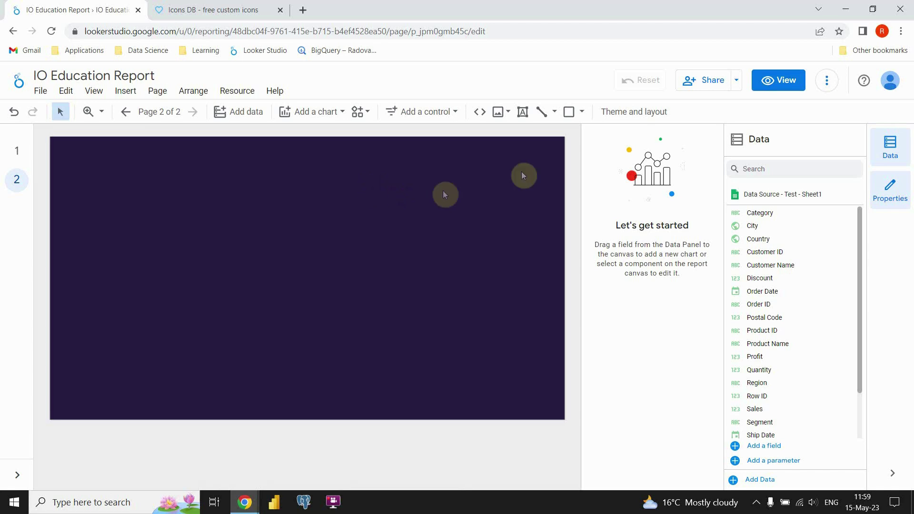
Step: Browse the available report themes and customize the current theme with a light grey report background
{"action": "left_click", "coordinate": [637, 119]}
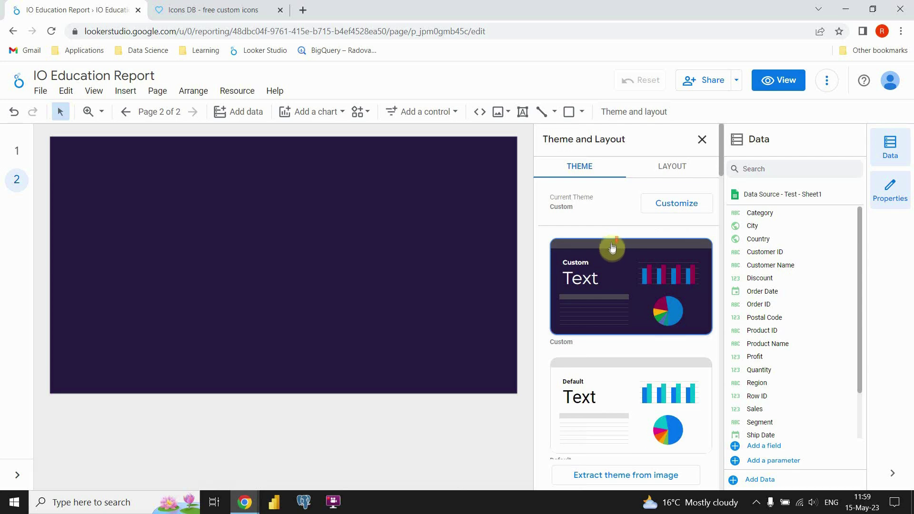
{"action": "scroll", "coordinate": [613, 248], "scroll_direction": "down", "scroll_amount": 7}
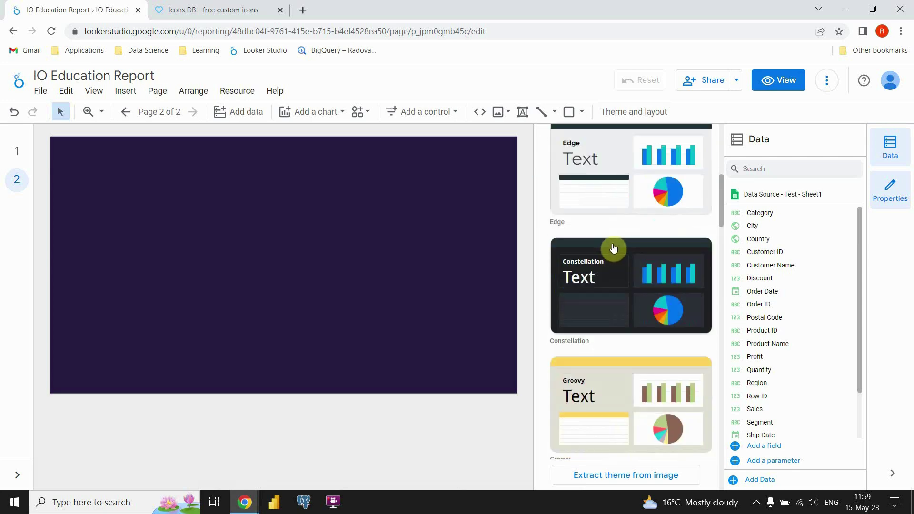
{"action": "scroll", "coordinate": [613, 247], "scroll_direction": "up", "scroll_amount": 7}
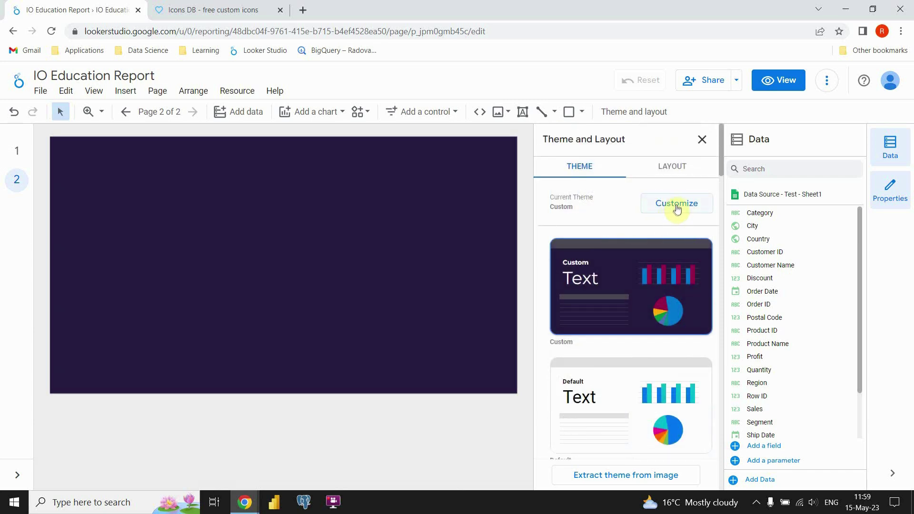
{"action": "left_click", "coordinate": [652, 205]}
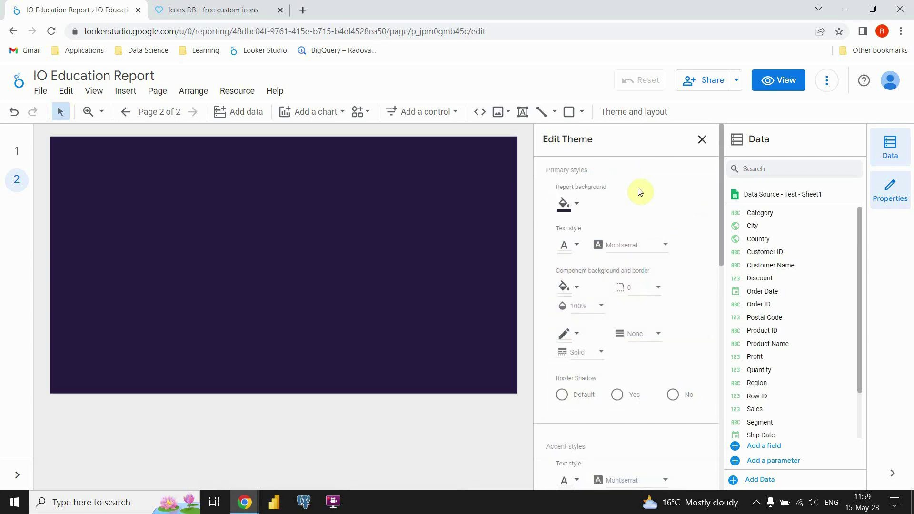
{"action": "left_click", "coordinate": [579, 210]}
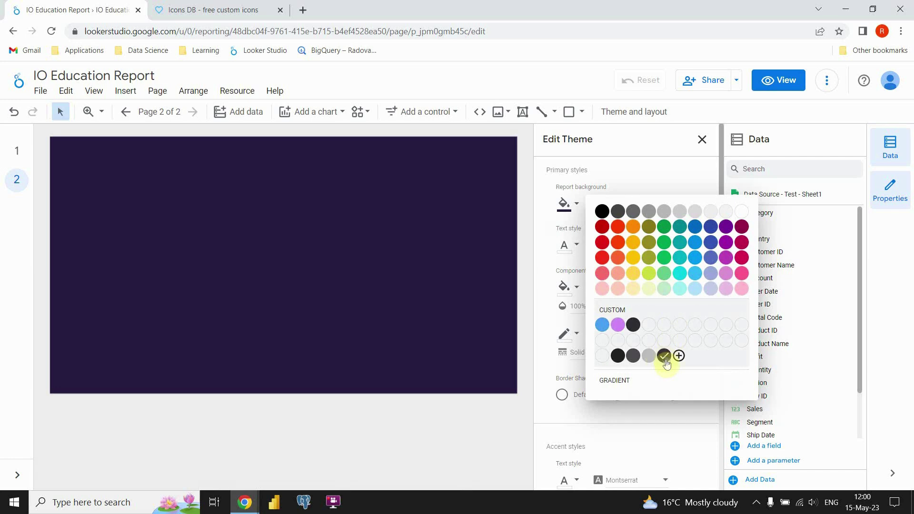
{"action": "left_click", "coordinate": [648, 357]}
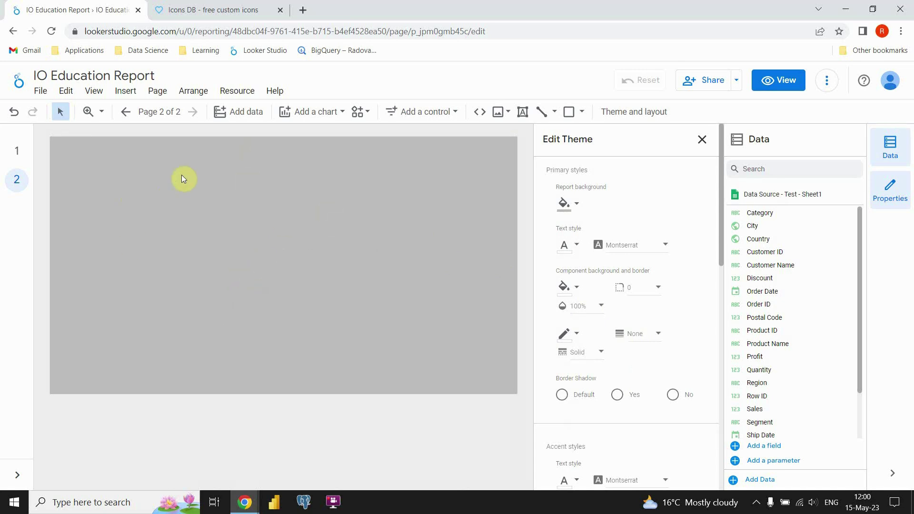
Step: Undo the report background colour change and leave the theme settings
{"action": "left_click", "coordinate": [568, 204]}
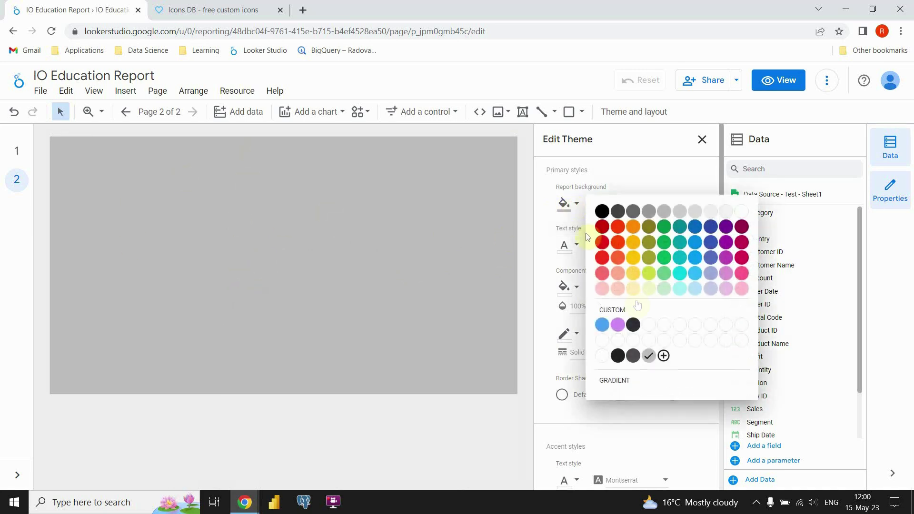
{"action": "left_click", "coordinate": [437, 232]}
{"action": "key", "text": "ctrl+z"}
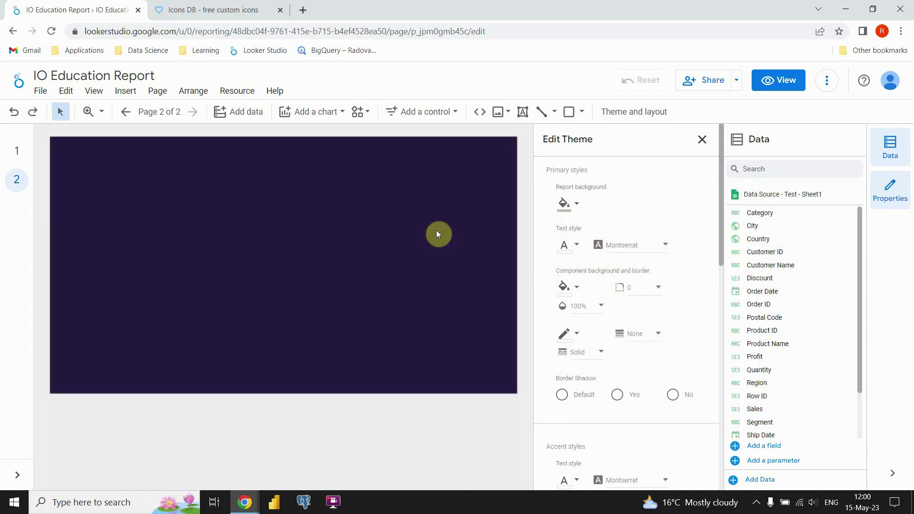
{"action": "left_click", "coordinate": [466, 204]}
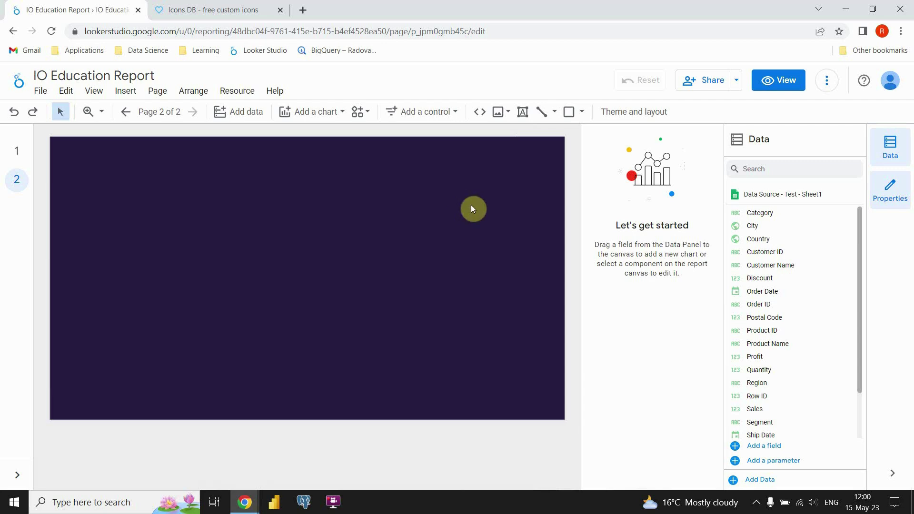
Step: Draw a text box in the upper part of page 2 and set its font to 48px bold
{"action": "left_click", "coordinate": [522, 114]}
{"action": "left_click_drag", "start_coordinate": [112, 159], "coordinate": [330, 224]}
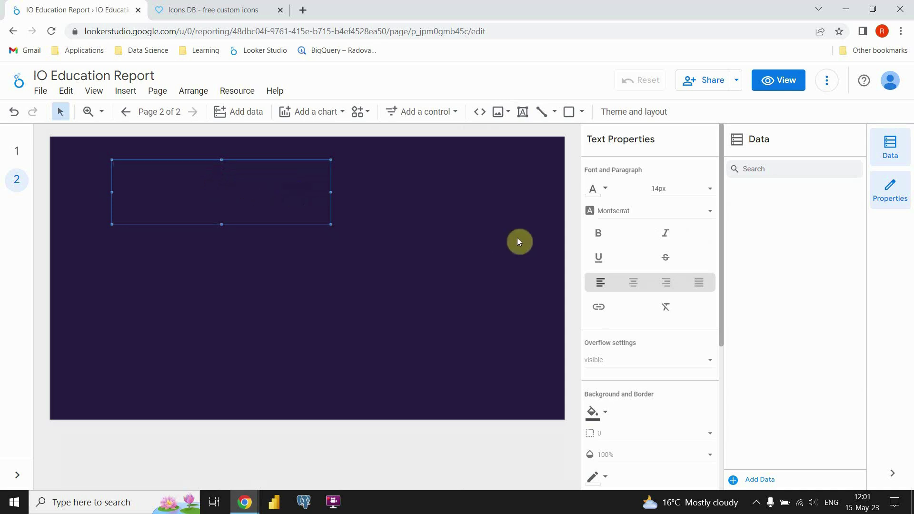
{"action": "left_click", "coordinate": [680, 189]}
{"action": "scroll", "coordinate": [667, 214], "scroll_direction": "down", "scroll_amount": 3}
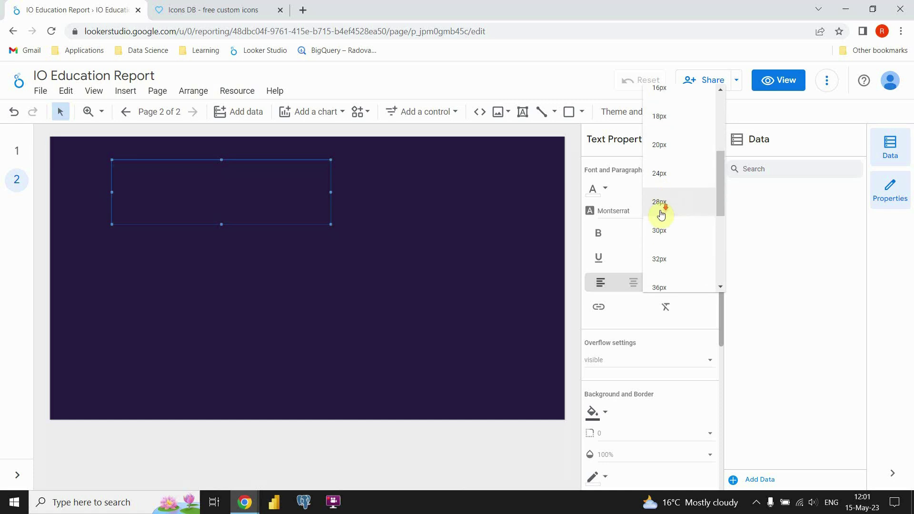
{"action": "left_click", "coordinate": [663, 267]}
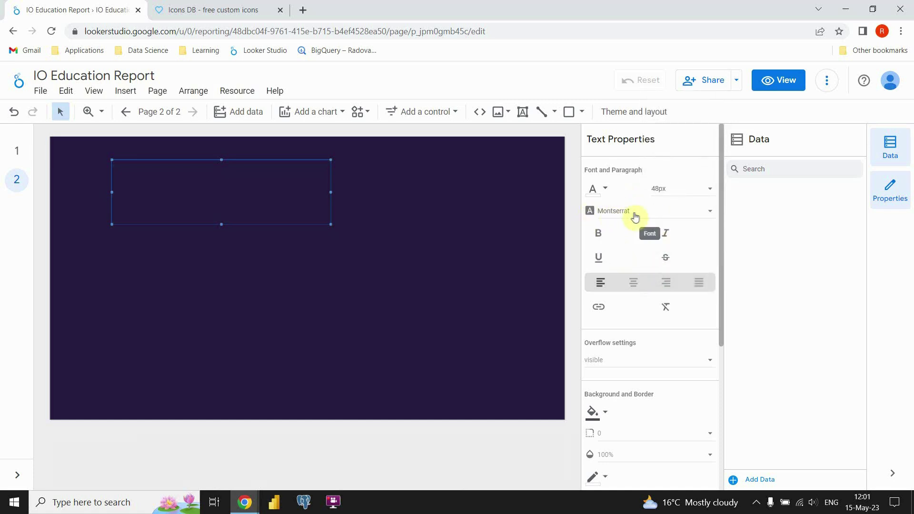
{"action": "left_click", "coordinate": [602, 234]}
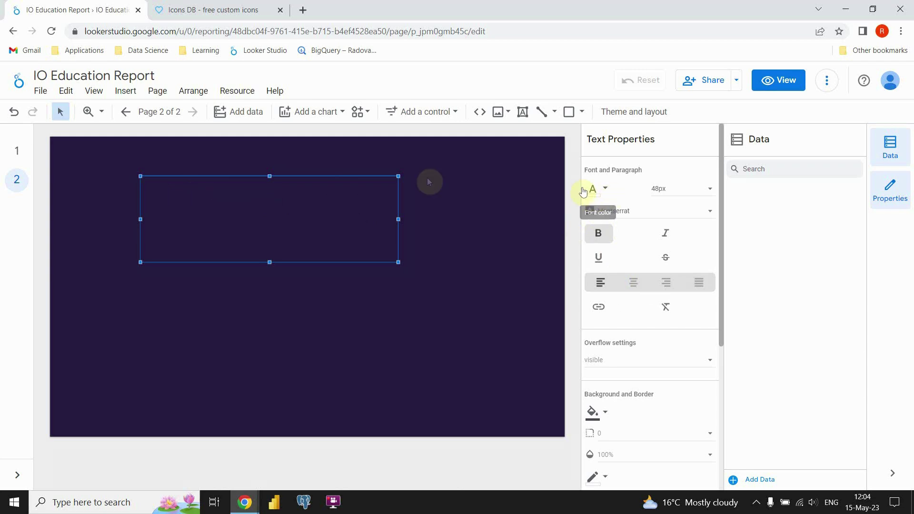
Step: Enter the title PRODUCT ANALYSIS, shrink the text box to fit it and place it in the page's upper-left corner
{"action": "left_click", "coordinate": [198, 196]}
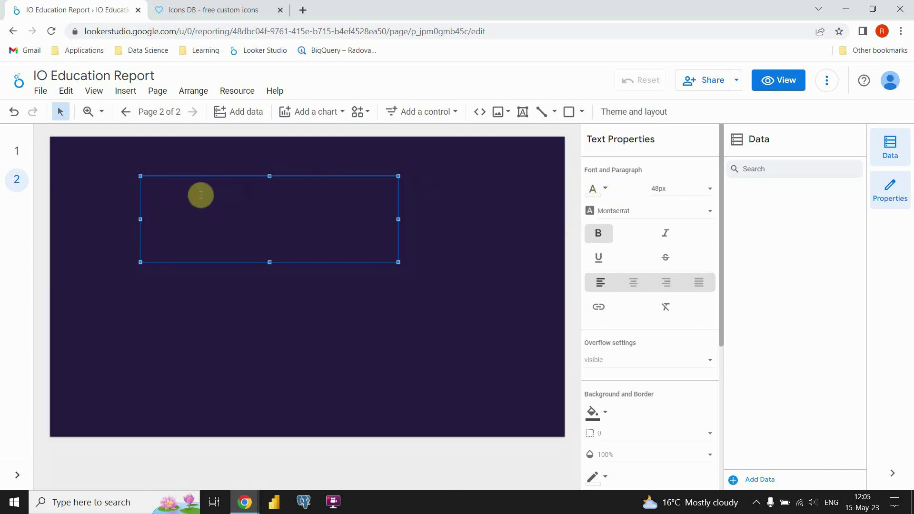
{"action": "type", "text": "PRODUCT "}
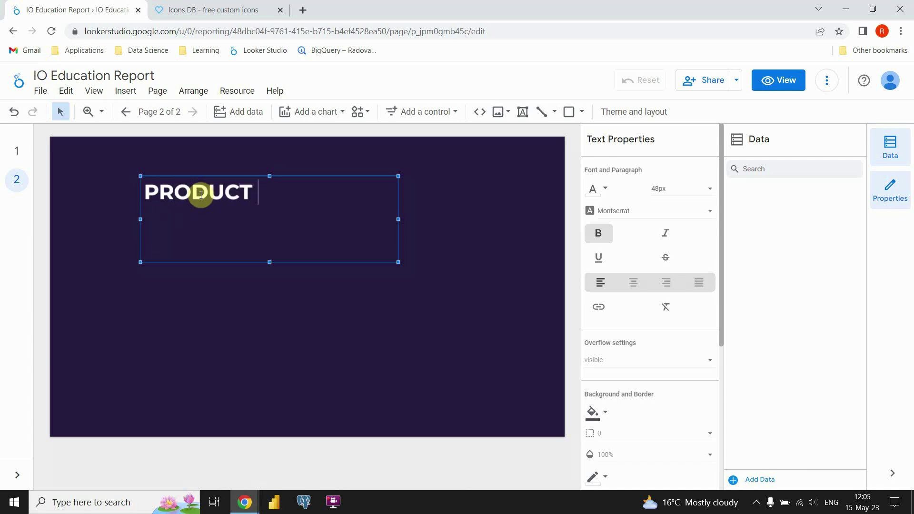
{"action": "type", "text": "ANALYSIS"}
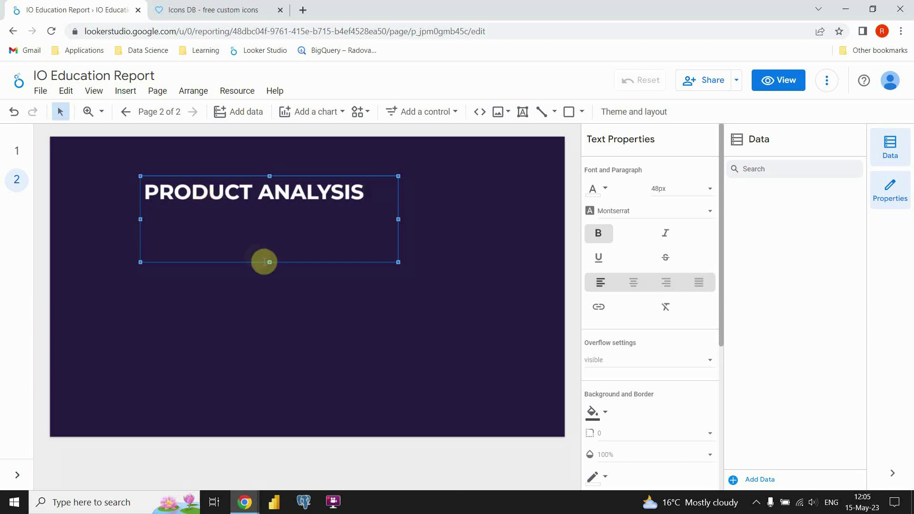
{"action": "left_click_drag", "start_coordinate": [267, 261], "coordinate": [193, 136]}
{"action": "left_click_drag", "start_coordinate": [179, 165], "coordinate": [179, 164]}
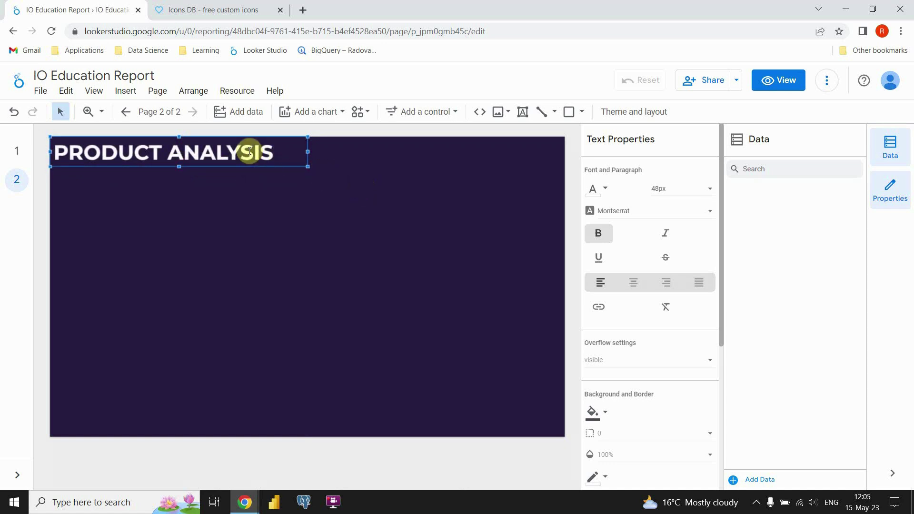
Step: Try a teal and a light indigo font colour on the PRODUCT ANALYSIS title
{"action": "left_click", "coordinate": [605, 190]}
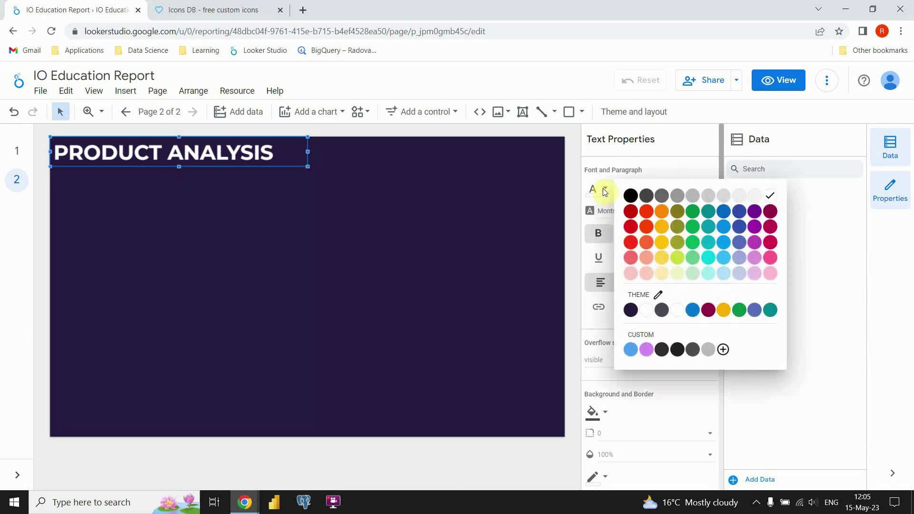
{"action": "left_click", "coordinate": [708, 242]}
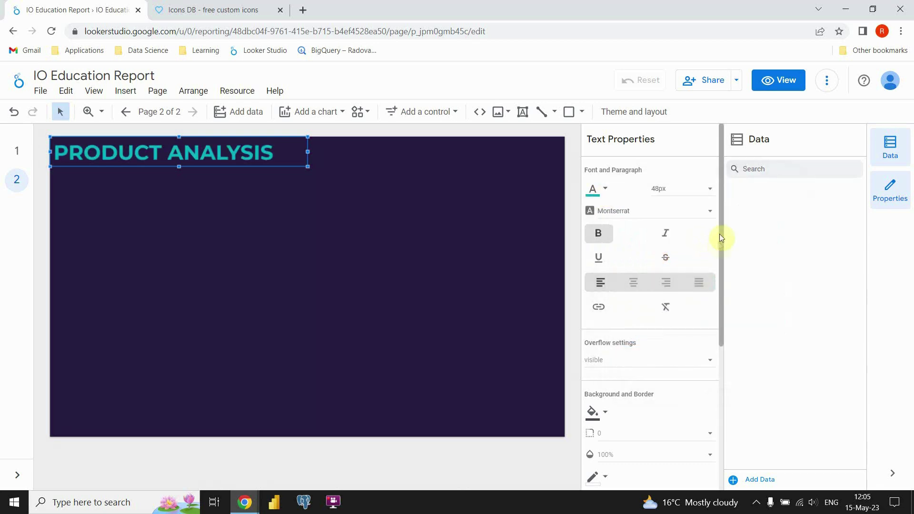
{"action": "left_click", "coordinate": [605, 190]}
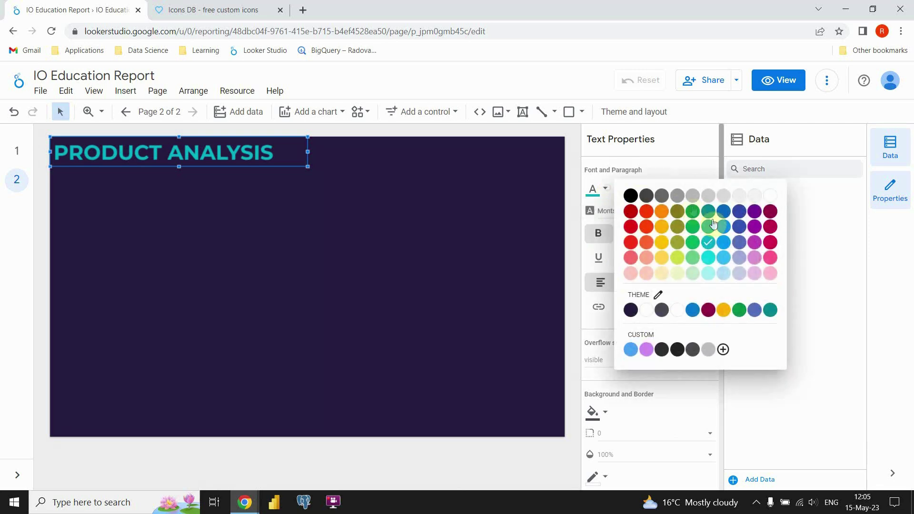
{"action": "left_click", "coordinate": [737, 257]}
{"action": "left_click", "coordinate": [253, 199]}
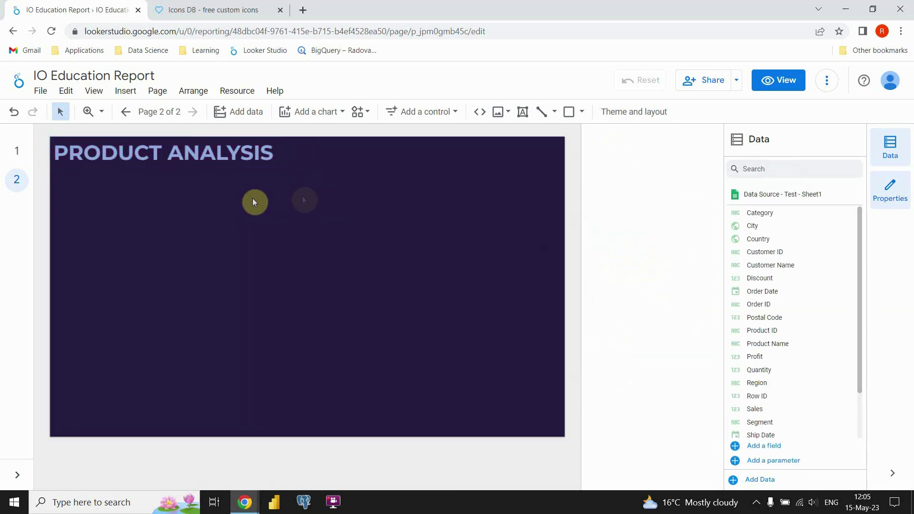
Step: Check which font colour the PRODUCT ANALYSIS title uses on page 1
{"action": "left_click", "coordinate": [17, 152]}
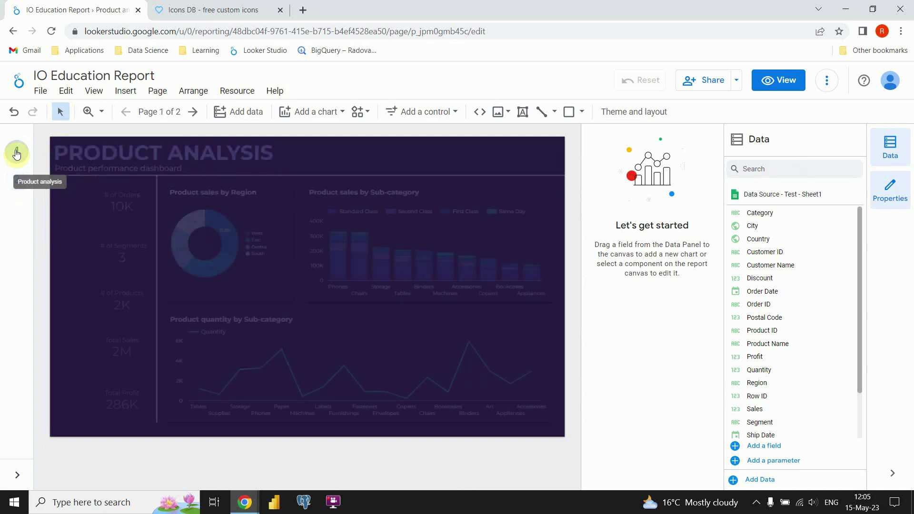
{"action": "left_click", "coordinate": [145, 154]}
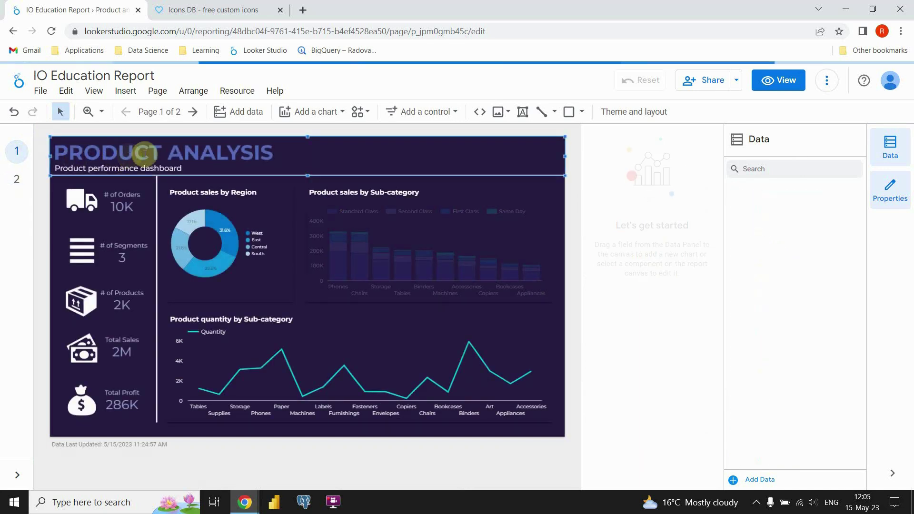
{"action": "double_click", "coordinate": [145, 153]}
{"action": "triple_click", "coordinate": [145, 154]}
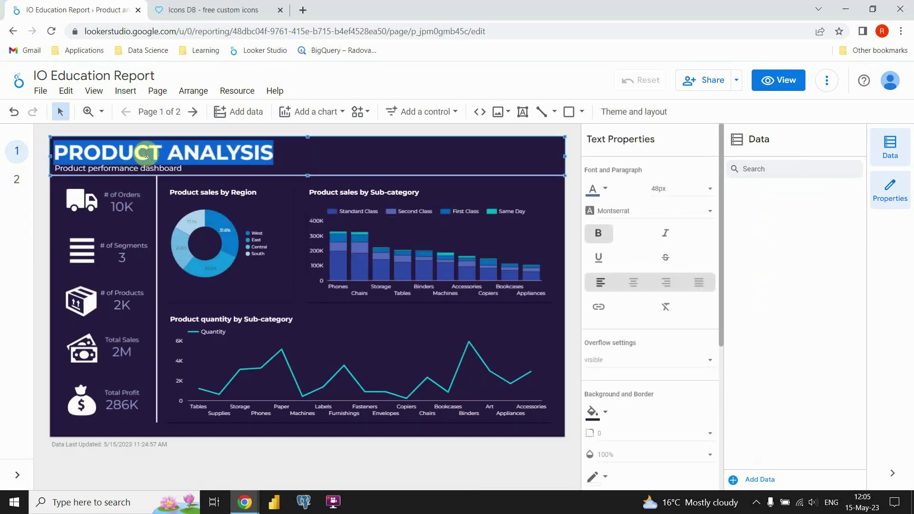
{"action": "left_click", "coordinate": [606, 189]}
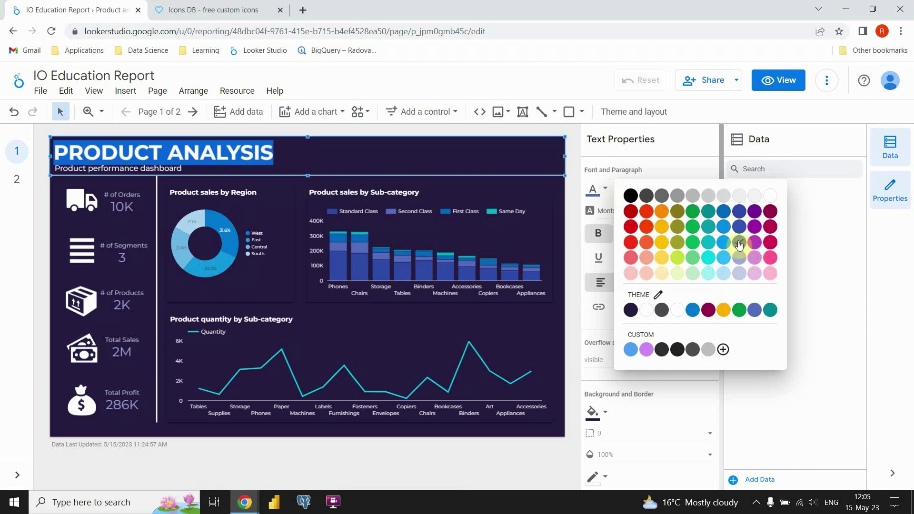
Step: Set the font colour of the PRODUCT ANALYSIS title on page 2 to the medium indigo used on page 1
{"action": "left_click", "coordinate": [17, 180]}
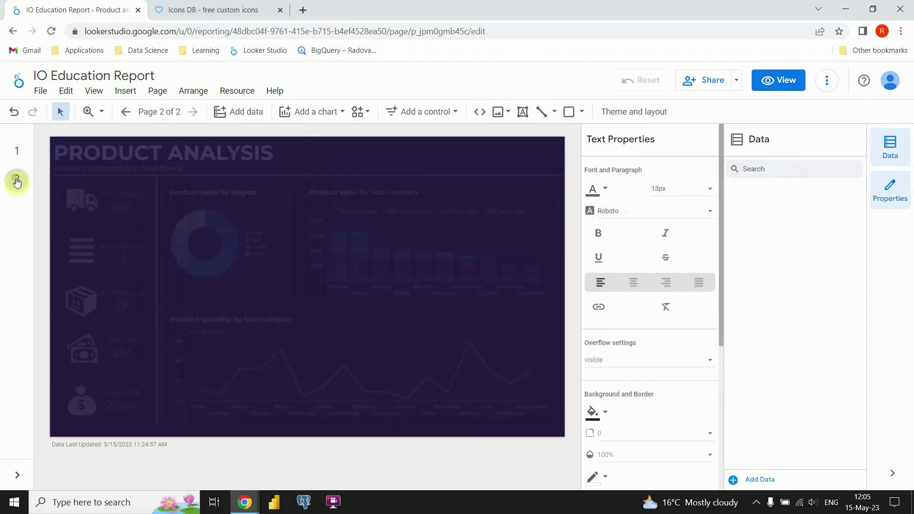
{"action": "left_click", "coordinate": [215, 153]}
{"action": "triple_click", "coordinate": [214, 153]}
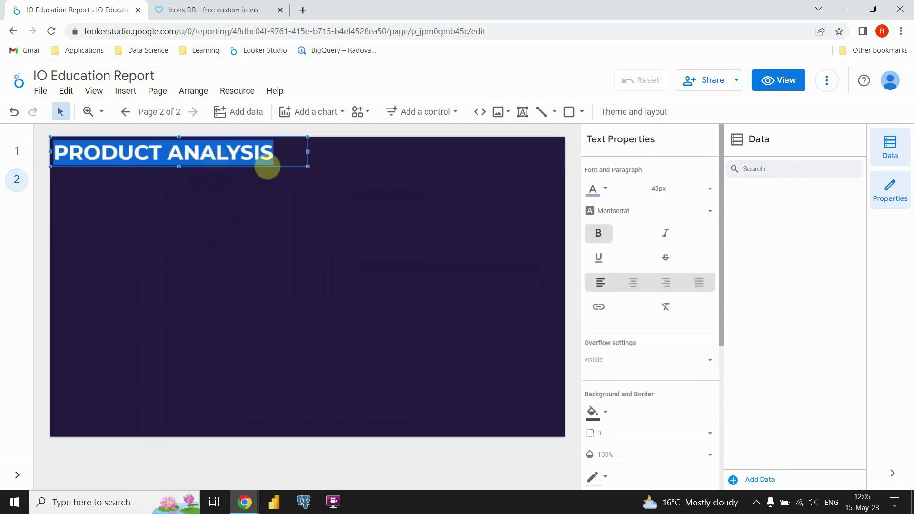
{"action": "left_click", "coordinate": [604, 188]}
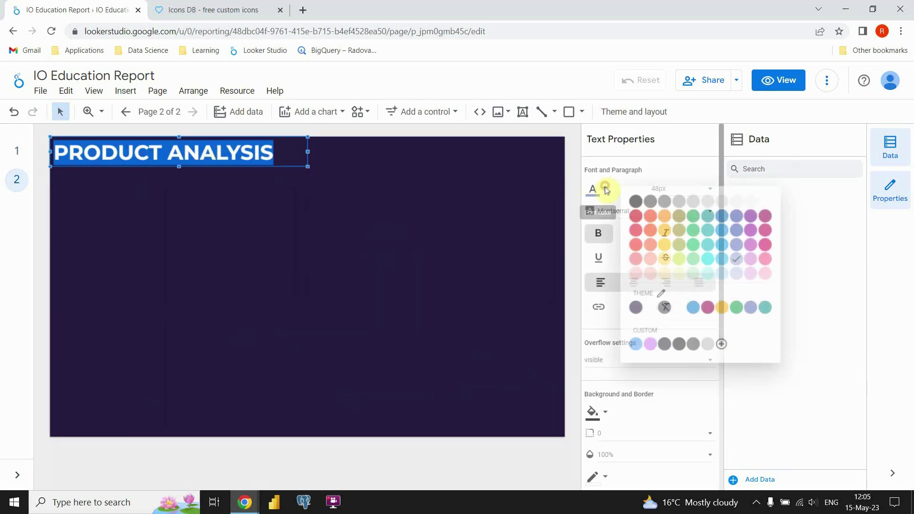
{"action": "left_click", "coordinate": [742, 243]}
{"action": "left_click", "coordinate": [377, 193]}
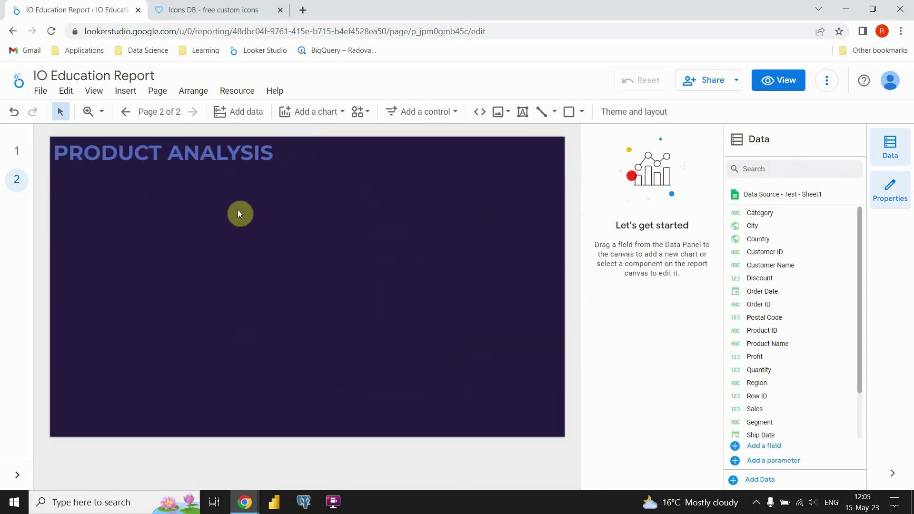
Step: Add a text box below the title, reduce its height and enter Product Performance Dashboard
{"action": "left_click", "coordinate": [522, 117]}
{"action": "mouse_move", "coordinate": [122, 180]}
{"action": "left_mouse_down"}
{"action": "mouse_move", "coordinate": [262, 233]}
{"action": "mouse_move", "coordinate": [316, 265]}
{"action": "left_mouse_up"}
{"action": "left_click_drag", "start_coordinate": [219, 265], "coordinate": [224, 208]}
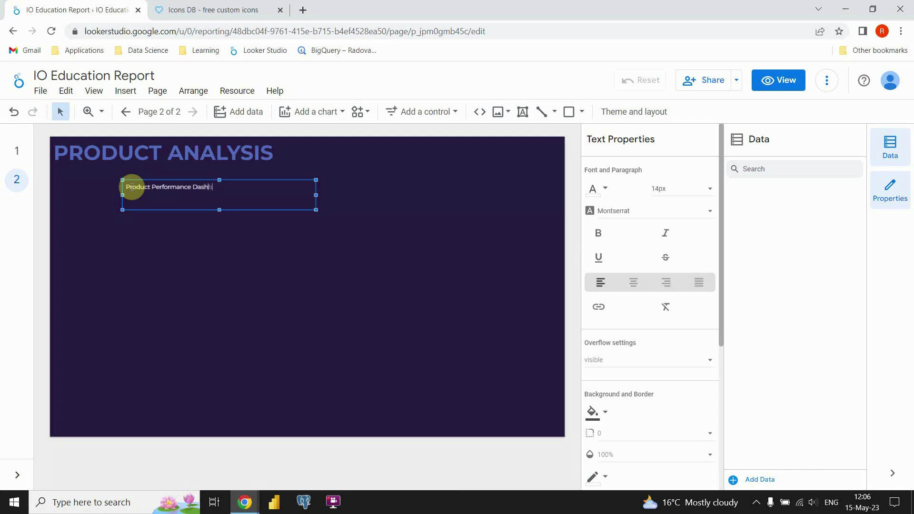
Step: Set the font size of the Product Performance Dashboard subtitle to 16px
{"action": "triple_click", "coordinate": [195, 186]}
{"action": "left_click", "coordinate": [678, 190]}
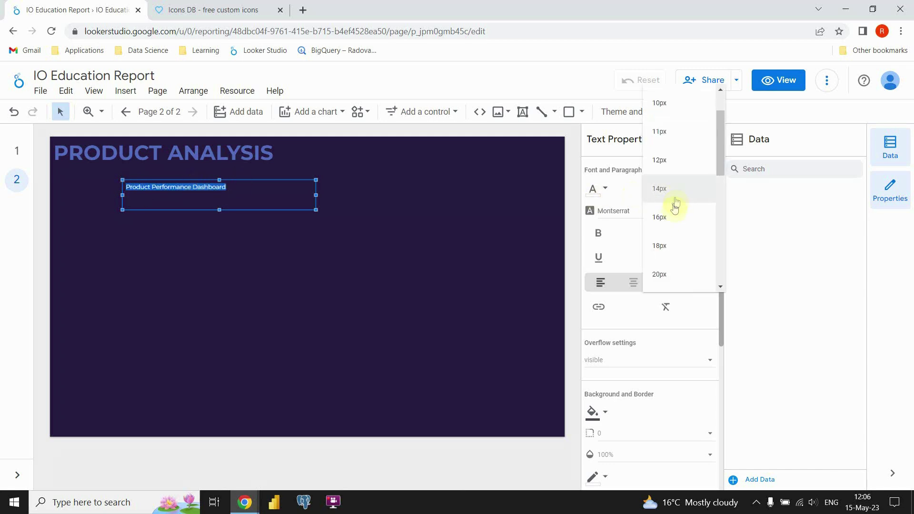
{"action": "left_click", "coordinate": [665, 218]}
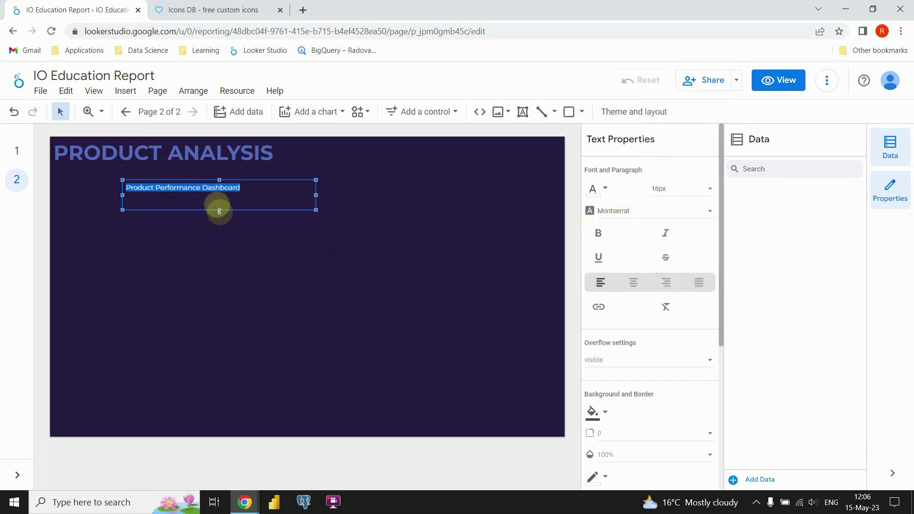
Step: Shrink the Product Performance Dashboard text box to fit its text and place it directly beneath the PRODUCT ANALYSIS title
{"action": "left_click_drag", "start_coordinate": [219, 210], "coordinate": [226, 196]}
{"action": "left_click_drag", "start_coordinate": [311, 189], "coordinate": [155, 161]}
{"action": "double_click", "coordinate": [223, 181]}
{"action": "left_click", "coordinate": [236, 208]}
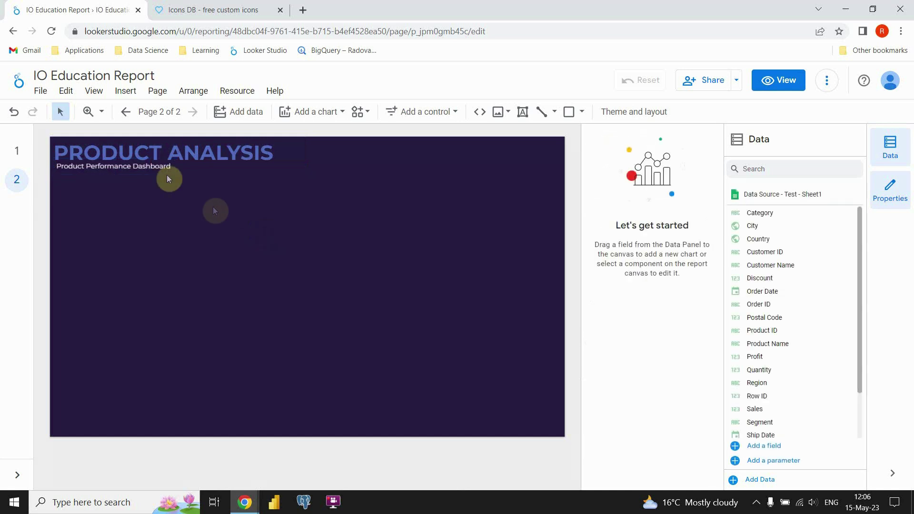
{"action": "left_click", "coordinate": [140, 166]}
{"action": "left_click_drag", "start_coordinate": [140, 166], "coordinate": [140, 169]}
Step: Set the font size of the Product Performance Dashboard subtitle to 18px
{"action": "double_click", "coordinate": [140, 169]}
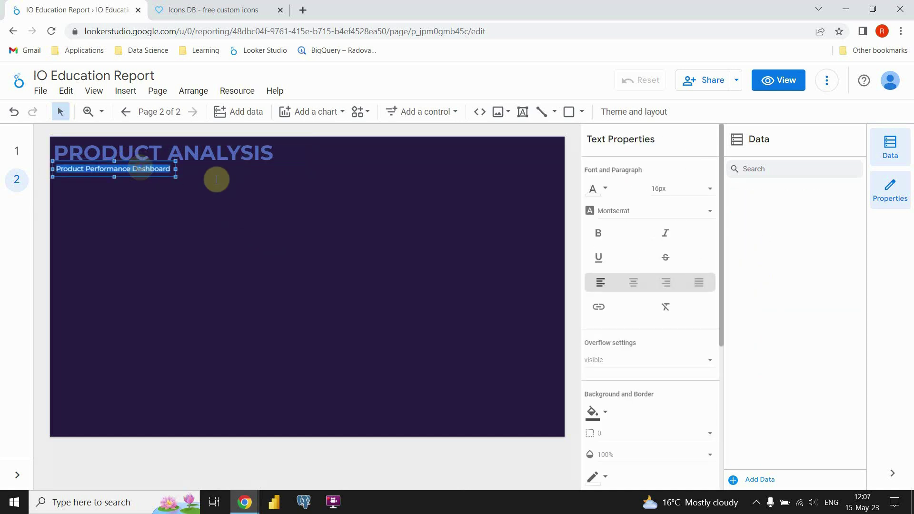
{"action": "left_click", "coordinate": [695, 194]}
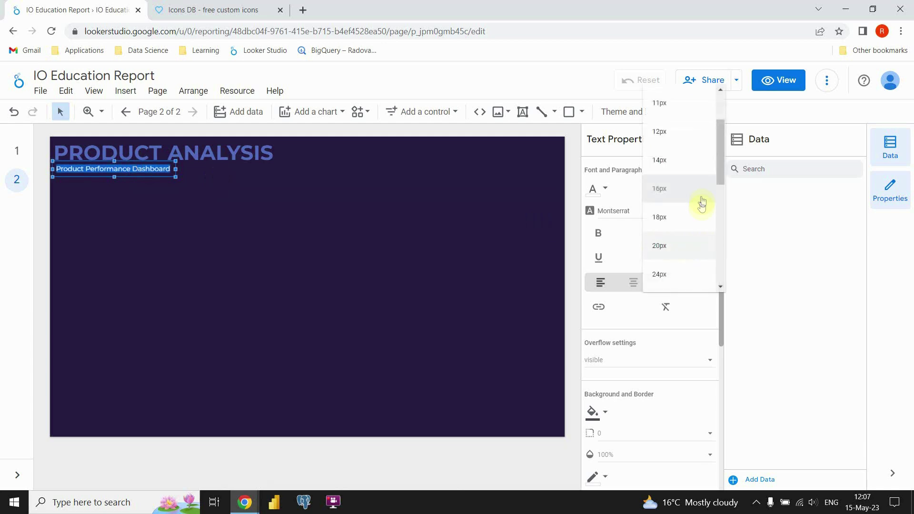
{"action": "left_click", "coordinate": [667, 213]}
{"action": "left_click", "coordinate": [262, 213]}
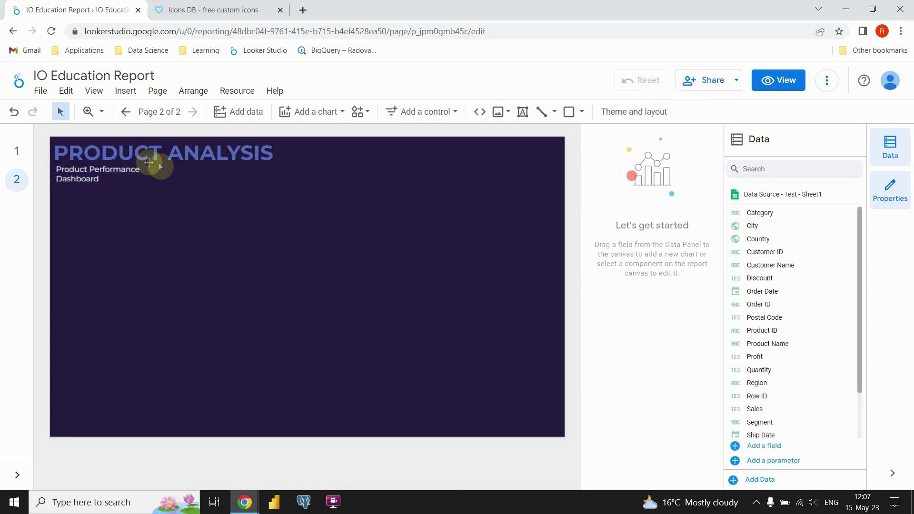
Step: Widen the subtitle text box so the text fits on one line and align its start with the title
{"action": "left_click", "coordinate": [147, 169]}
{"action": "left_click_drag", "start_coordinate": [182, 172], "coordinate": [190, 170]}
{"action": "left_click", "coordinate": [222, 192]}
{"action": "left_click", "coordinate": [163, 163]}
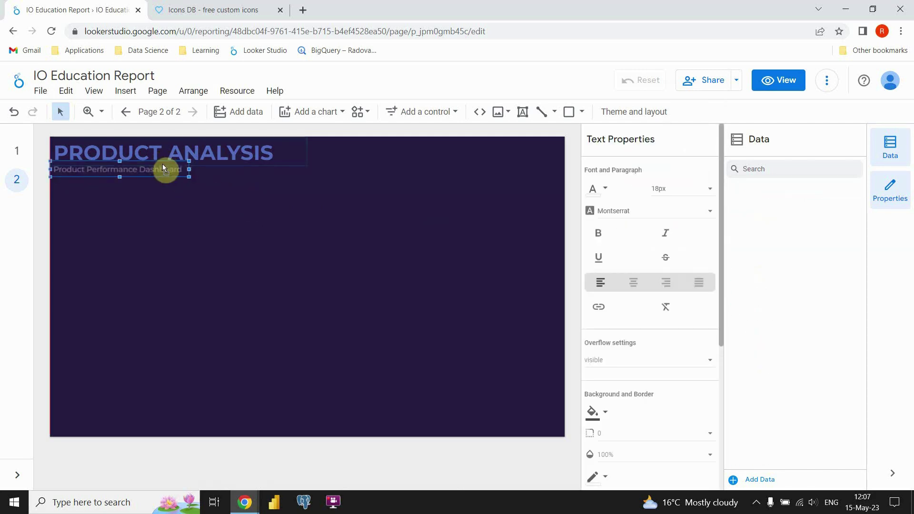
{"action": "left_click_drag", "start_coordinate": [53, 169], "coordinate": [52, 169]}
{"action": "left_click", "coordinate": [152, 202]}
{"action": "left_click", "coordinate": [71, 172]}
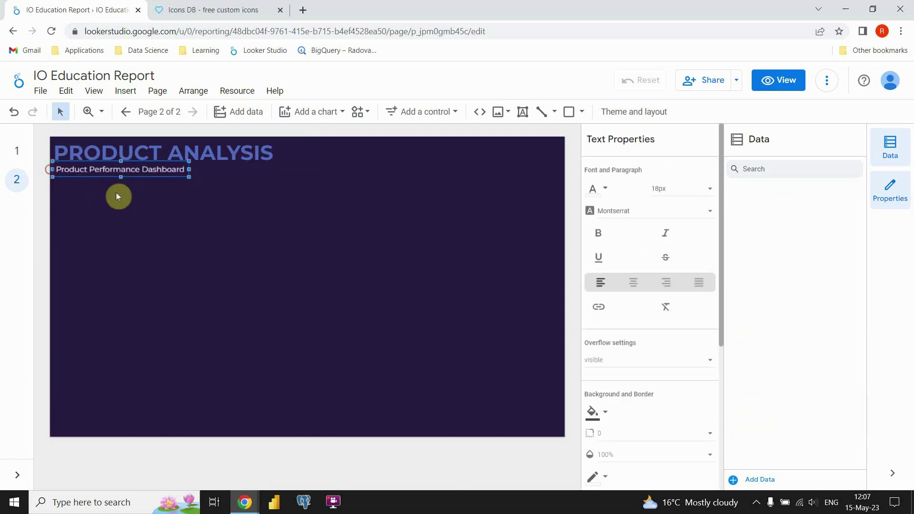
{"action": "left_click", "coordinate": [116, 192]}
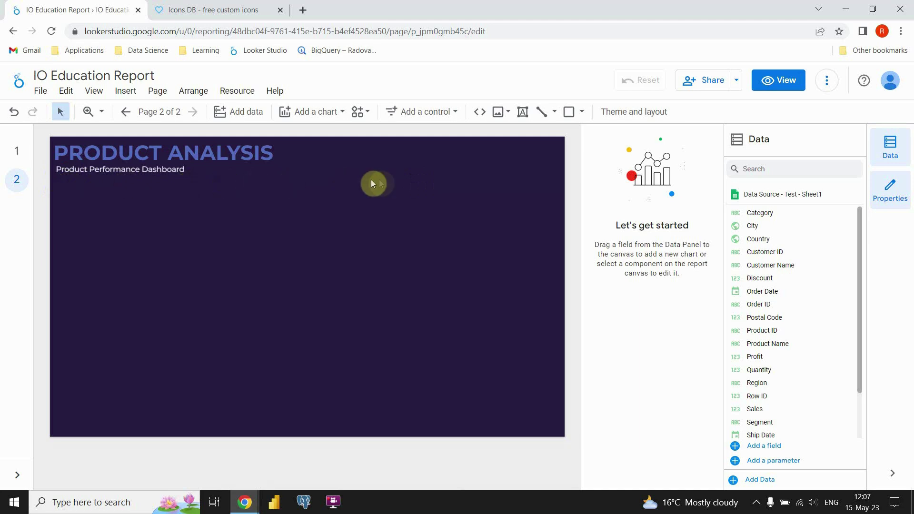
Step: Draw a horizontal divider line across the full page width below the subtitle and set its weight to 3
{"action": "left_click", "coordinate": [541, 112]}
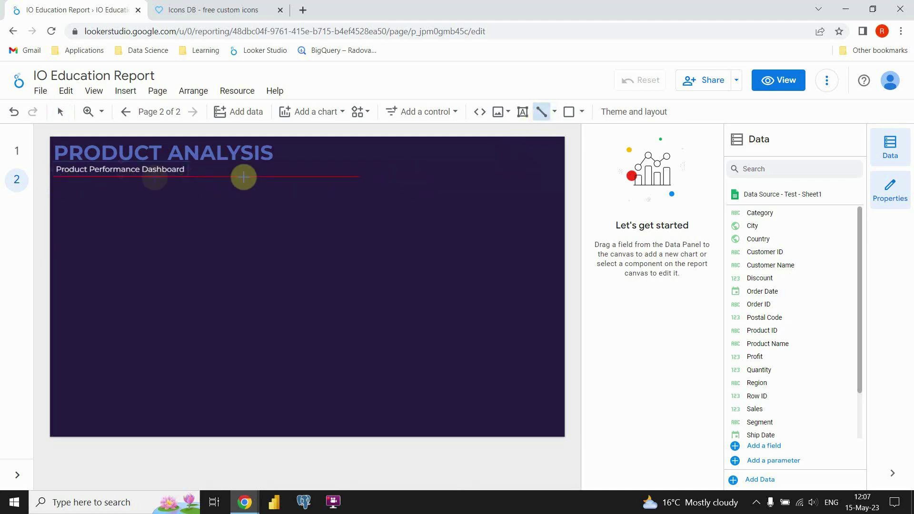
{"action": "mouse_move", "coordinate": [50, 178]}
{"action": "left_mouse_down"}
{"action": "mouse_move", "coordinate": [64, 193]}
{"action": "mouse_move", "coordinate": [562, 179]}
{"action": "left_mouse_up"}
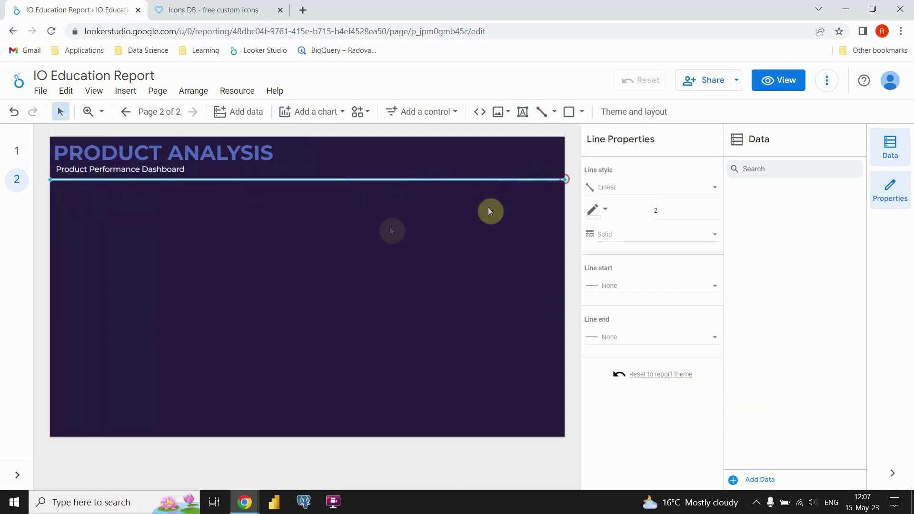
{"action": "left_click", "coordinate": [346, 226]}
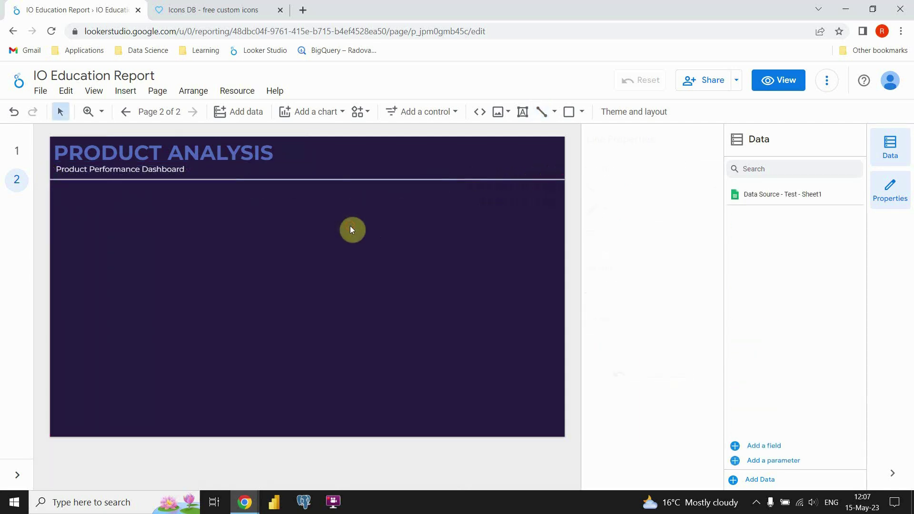
{"action": "left_click", "coordinate": [317, 182]}
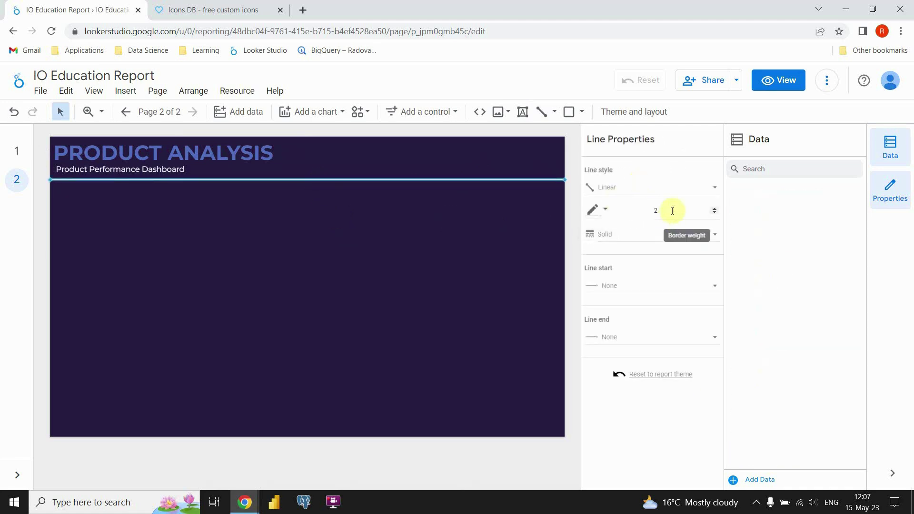
{"action": "left_click", "coordinate": [309, 229]}
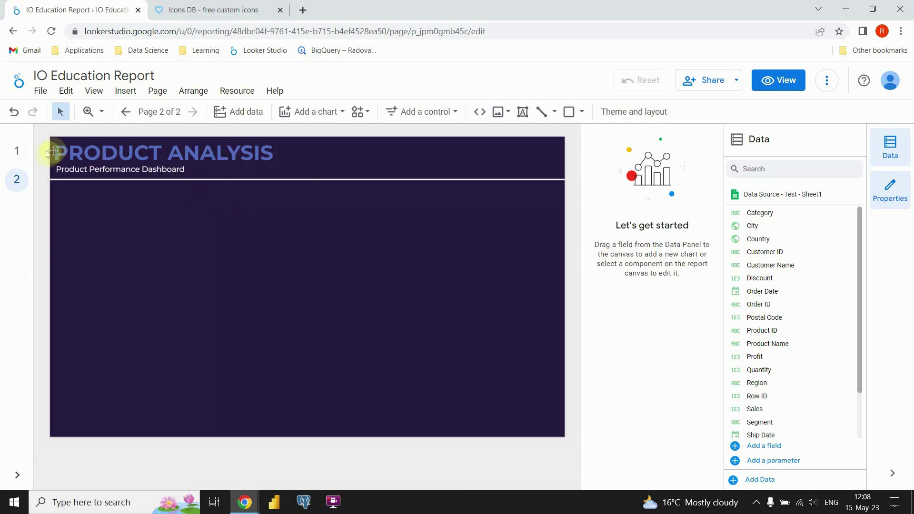
Step: Check the layout of page 1 and duplicate the horizontal divider line on page 2
{"action": "left_click", "coordinate": [19, 153]}
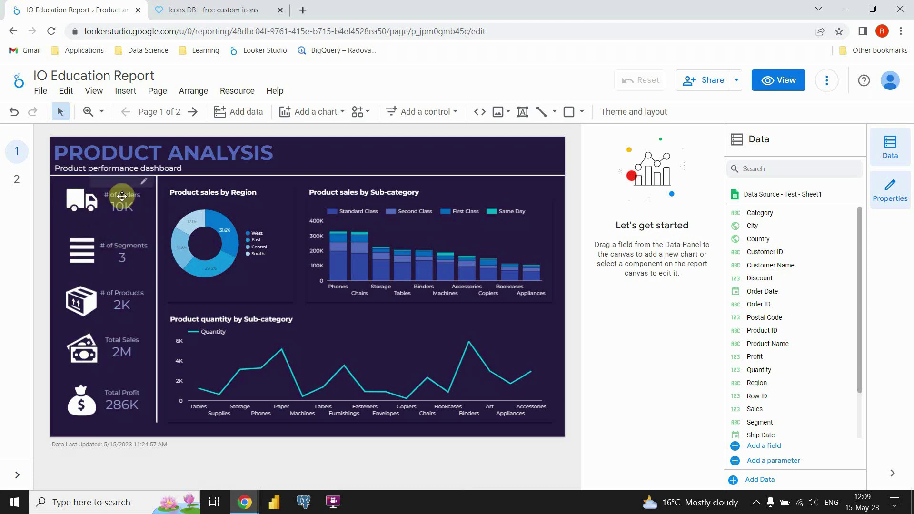
{"action": "left_click", "coordinate": [19, 180]}
{"action": "left_click", "coordinate": [251, 180]}
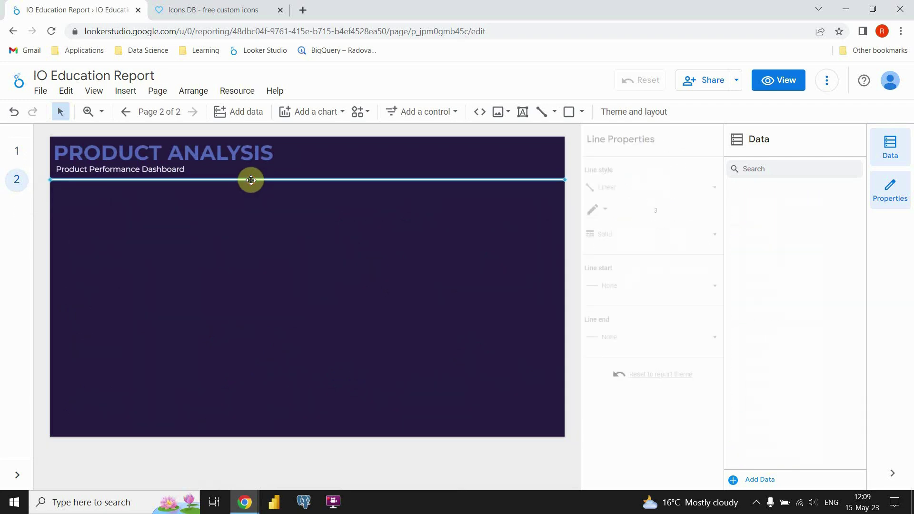
{"action": "key", "text": "ctrl+c"}
{"action": "key", "text": "ctrl+v"}
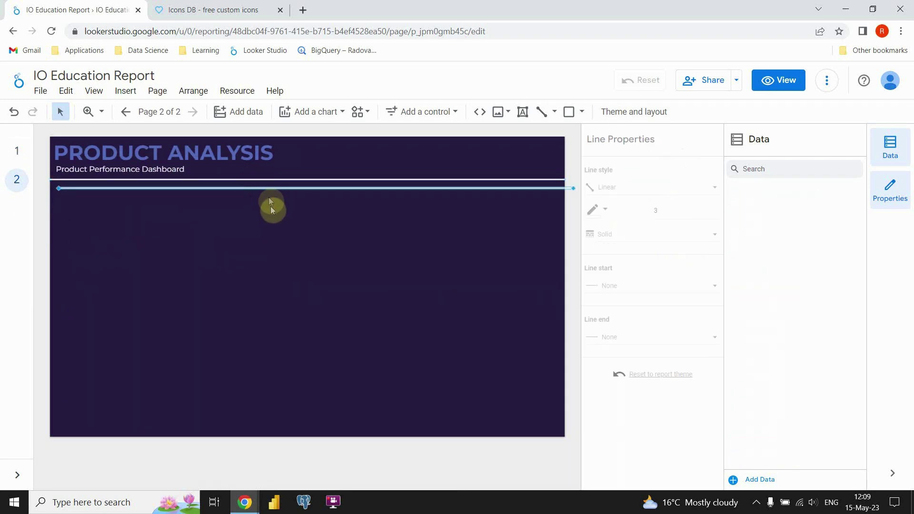
Step: Shorten the copied line, rotate it to vertical and attach its upper end to the horizontal divider
{"action": "left_click_drag", "start_coordinate": [271, 187], "coordinate": [277, 220]}
{"action": "left_click_drag", "start_coordinate": [61, 220], "coordinate": [258, 352]}
{"action": "left_click_drag", "start_coordinate": [465, 265], "coordinate": [262, 288]}
{"action": "left_click_drag", "start_coordinate": [373, 243], "coordinate": [167, 171]}
{"action": "left_click_drag", "start_coordinate": [119, 254], "coordinate": [159, 277]}
{"action": "left_click_drag", "start_coordinate": [187, 198], "coordinate": [89, 181]}
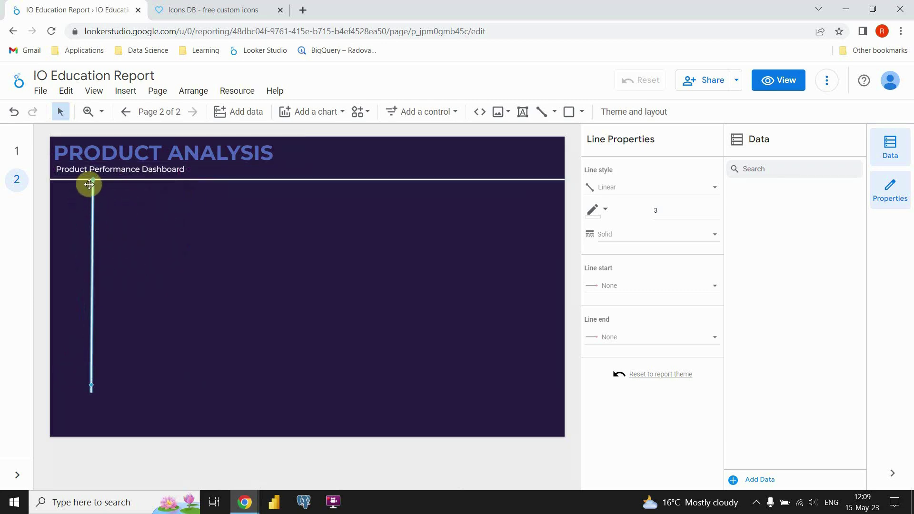
Step: Move the vertical line to about a quarter of the page width, extend it to near the page's lower edge and straighten it
{"action": "left_click_drag", "start_coordinate": [91, 278], "coordinate": [181, 278]}
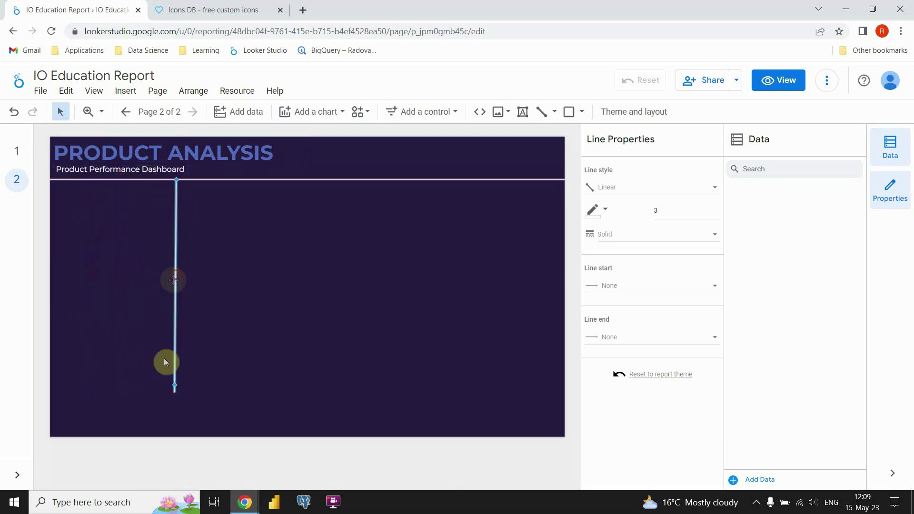
{"action": "left_click_drag", "start_coordinate": [177, 384], "coordinate": [173, 415]}
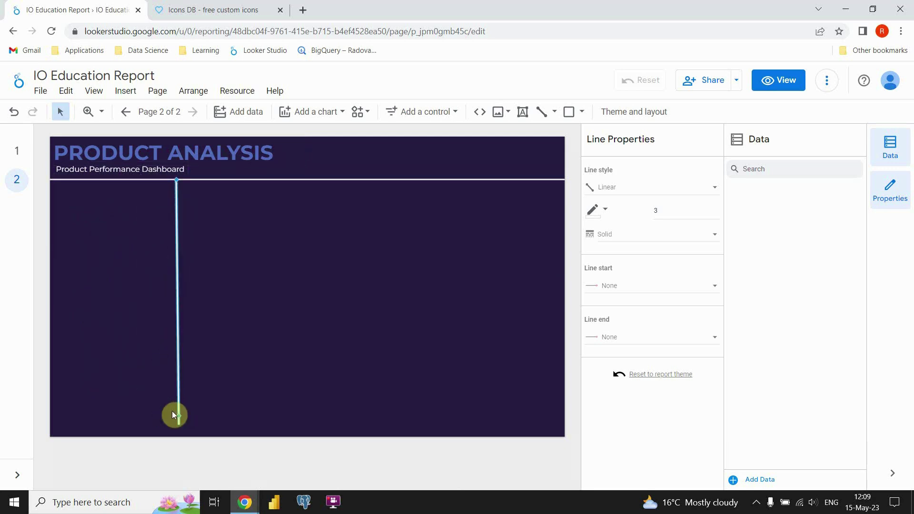
{"action": "left_click_drag", "start_coordinate": [176, 180], "coordinate": [181, 181]}
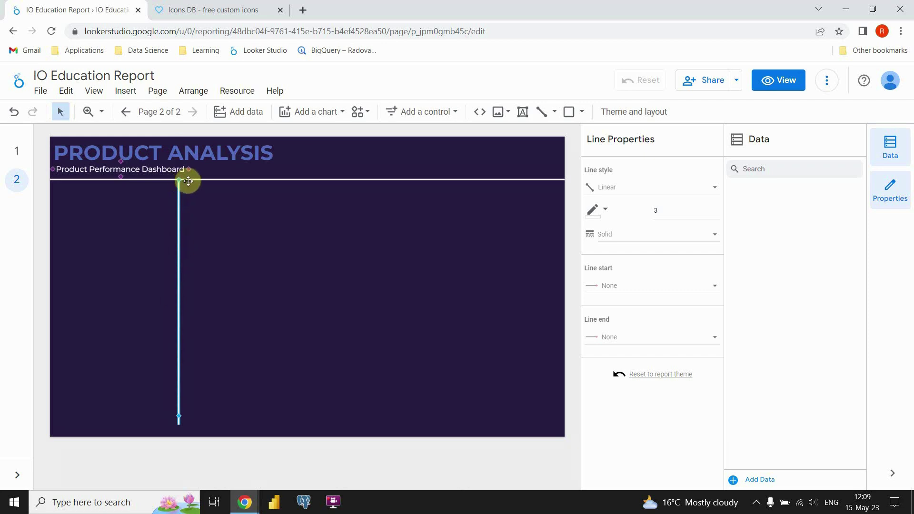
{"action": "left_click", "coordinate": [265, 262]}
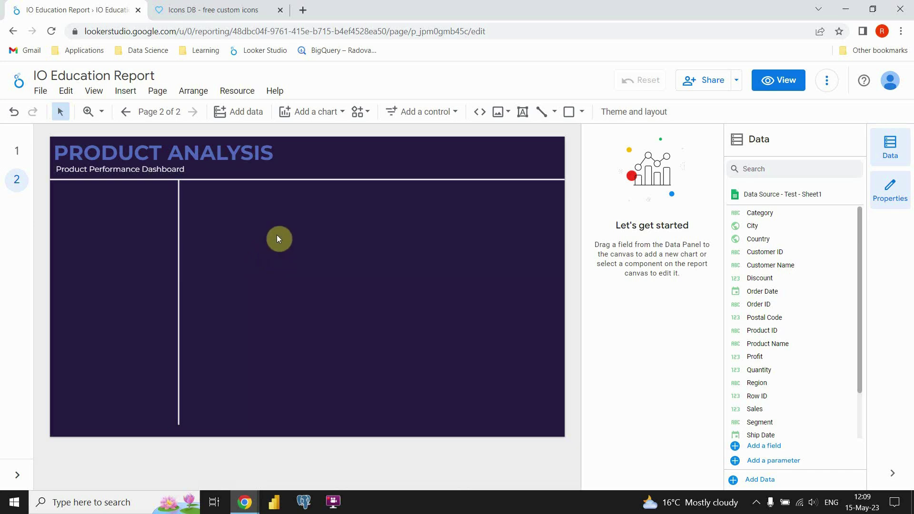
Step: Upload the truck-512 image from the Downloads folder and place it at the upper end of the narrow column beside the vertical line
{"action": "left_click", "coordinate": [506, 115]}
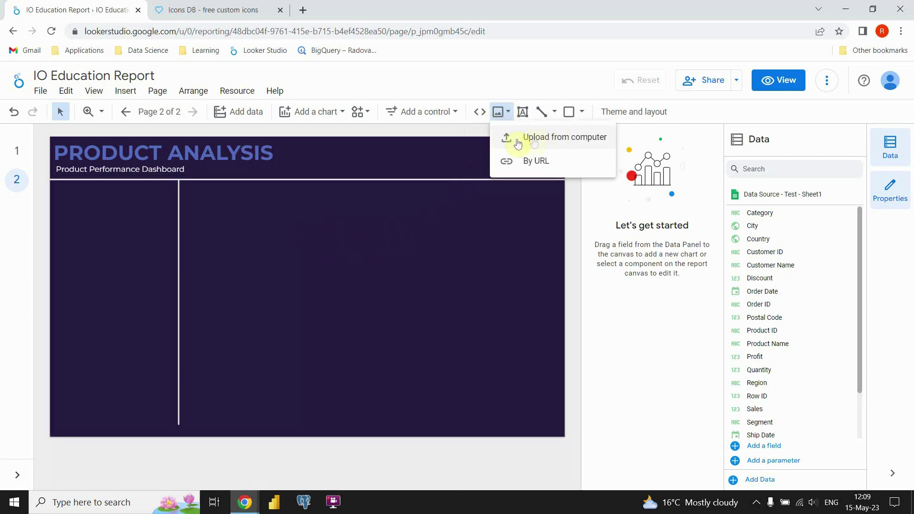
{"action": "left_click", "coordinate": [541, 138]}
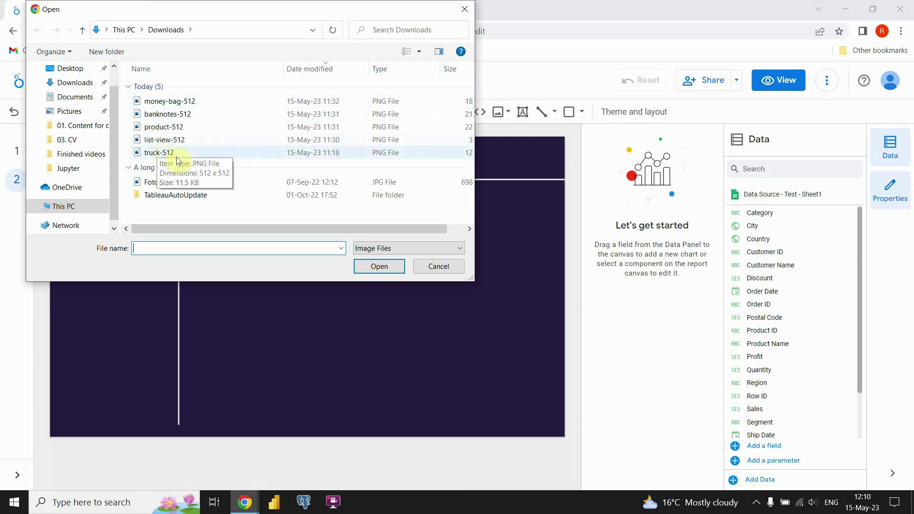
{"action": "left_click", "coordinate": [158, 151]}
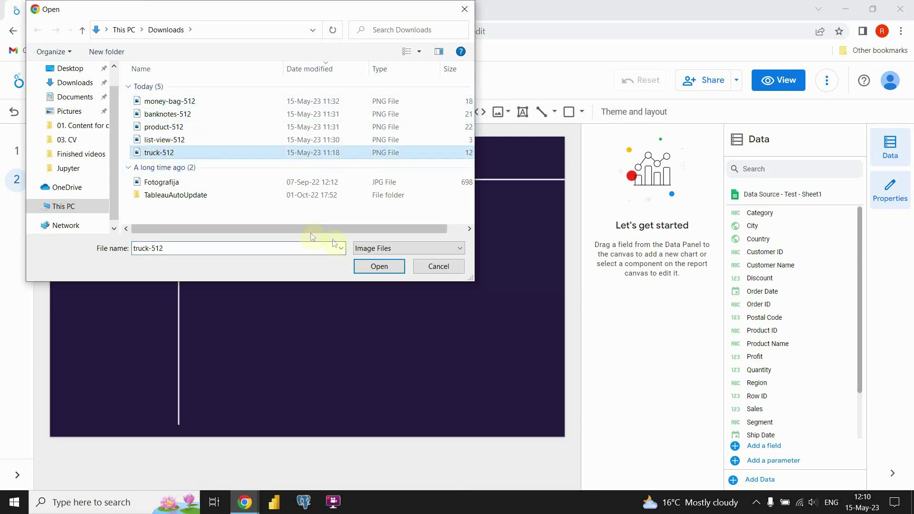
{"action": "left_click", "coordinate": [374, 265]}
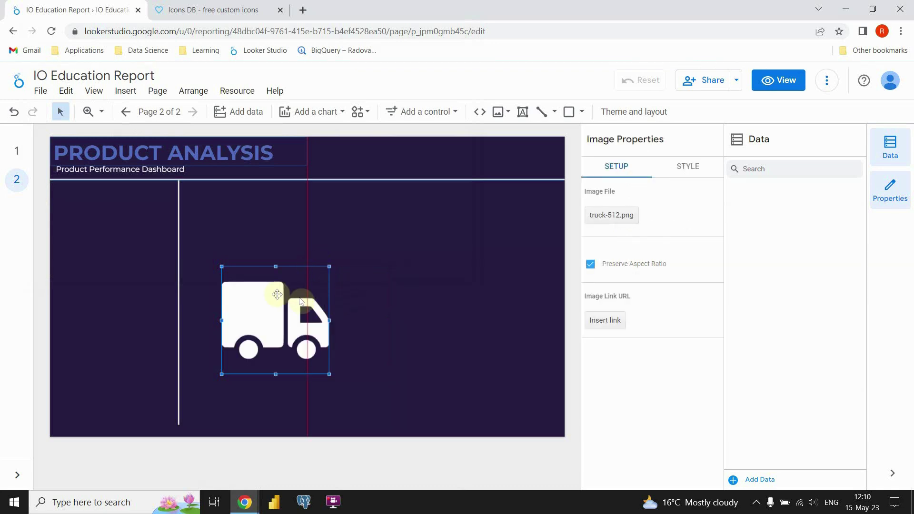
{"action": "left_click_drag", "start_coordinate": [281, 286], "coordinate": [127, 210]}
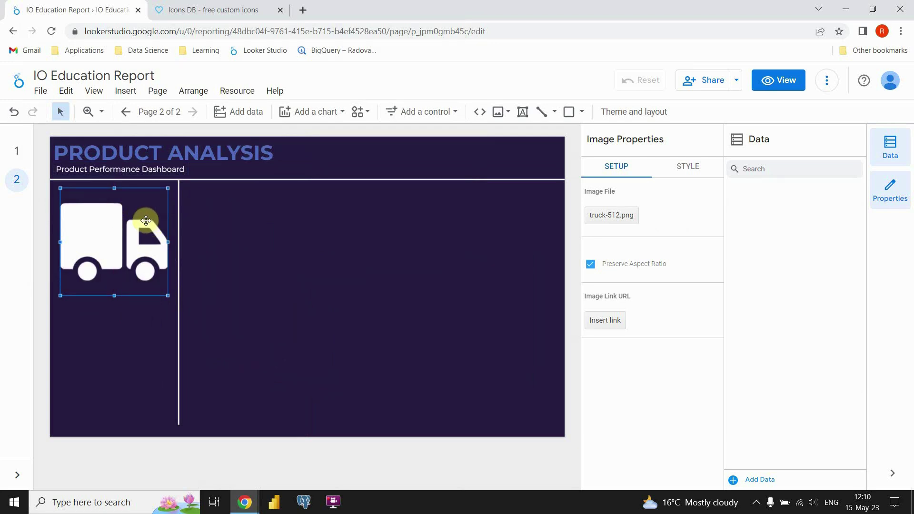
Step: Switch to the Icons DB site and browse its icon sets, including the download options of the Sketchy orange square icon
{"action": "left_click", "coordinate": [203, 10]}
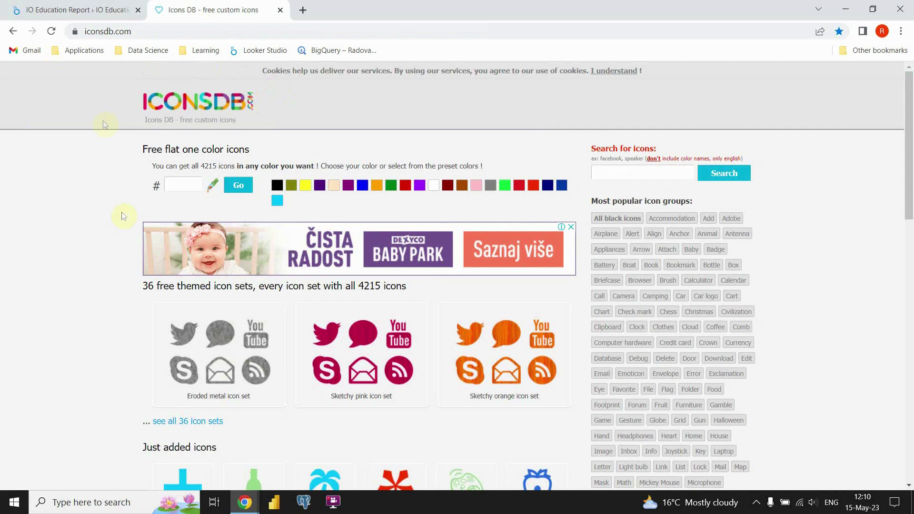
{"action": "scroll", "coordinate": [112, 243], "scroll_direction": "down", "scroll_amount": 7}
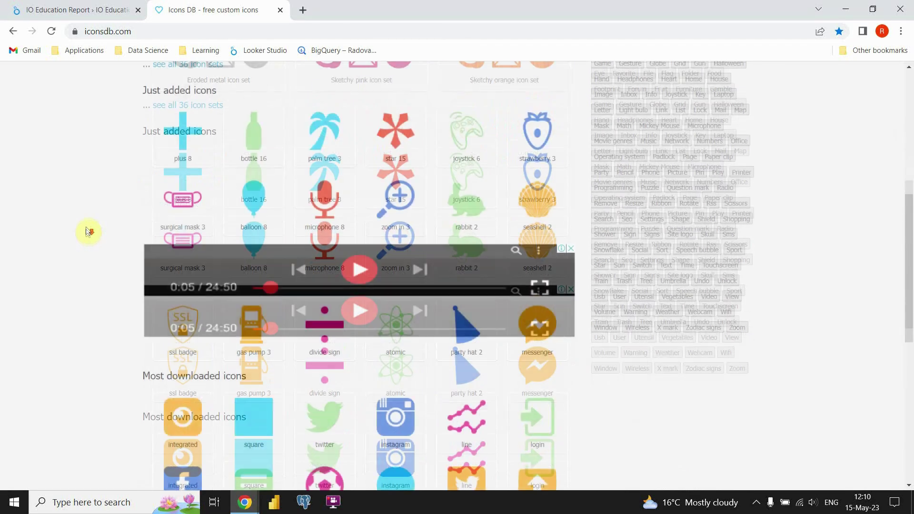
{"action": "scroll", "coordinate": [416, 212], "scroll_direction": "up", "scroll_amount": 6}
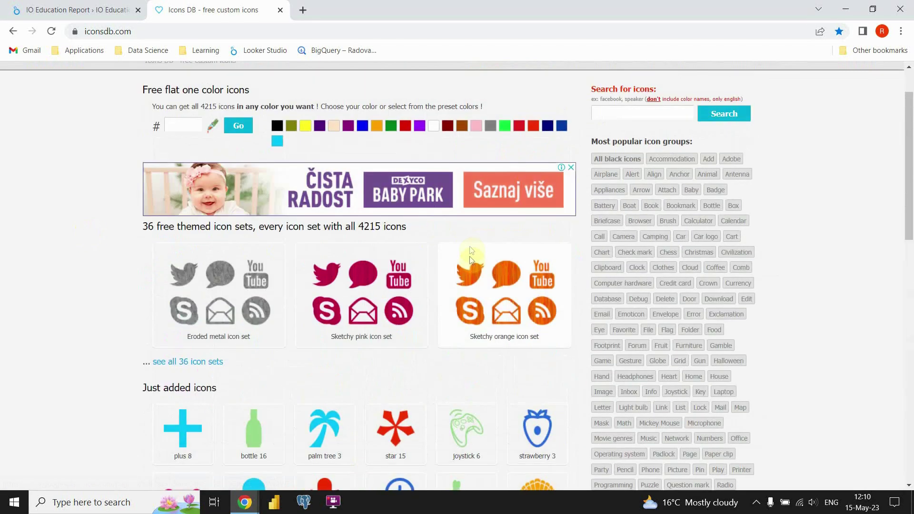
{"action": "left_click", "coordinate": [475, 271]}
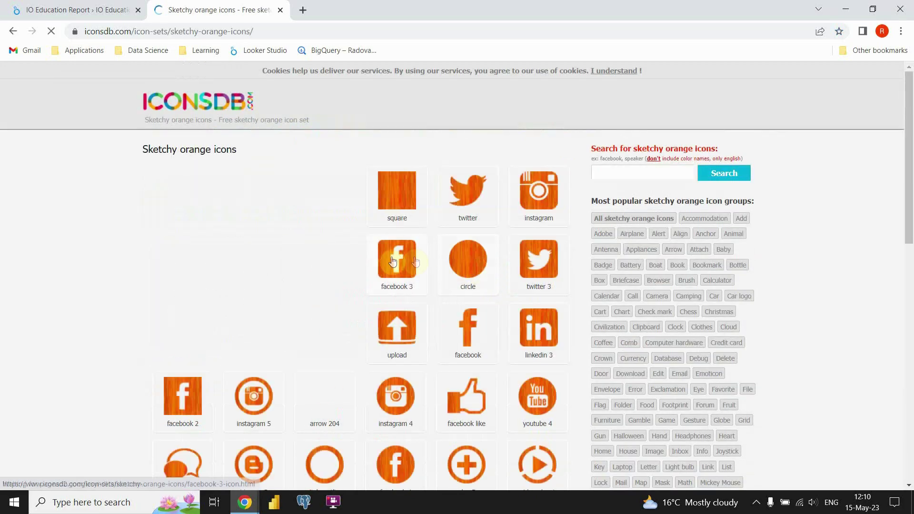
{"action": "left_click", "coordinate": [398, 210]}
{"action": "scroll", "coordinate": [279, 217], "scroll_direction": "down", "scroll_amount": 6}
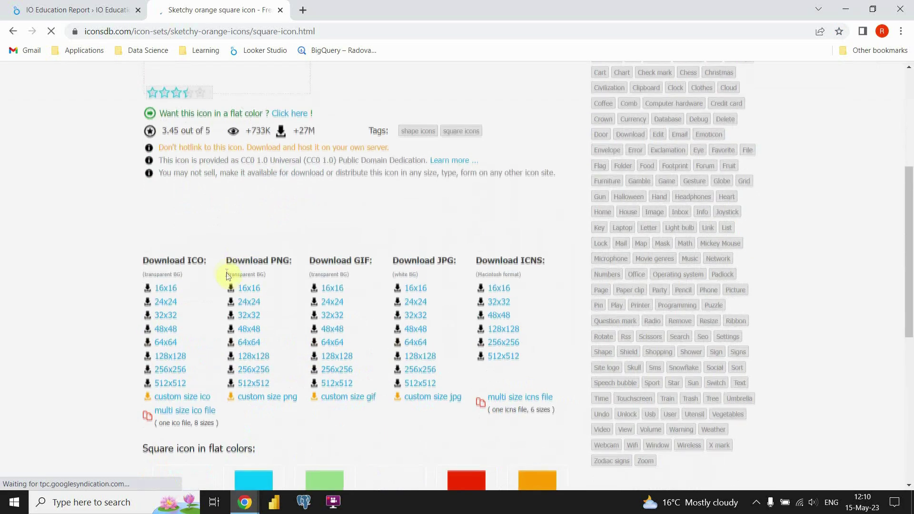
{"action": "left_click", "coordinate": [241, 316]}
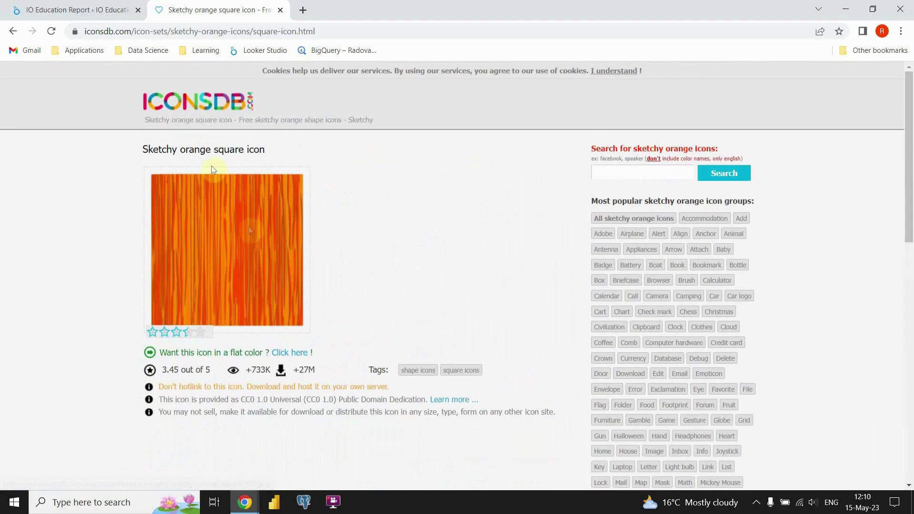
{"action": "left_click", "coordinate": [15, 32]}
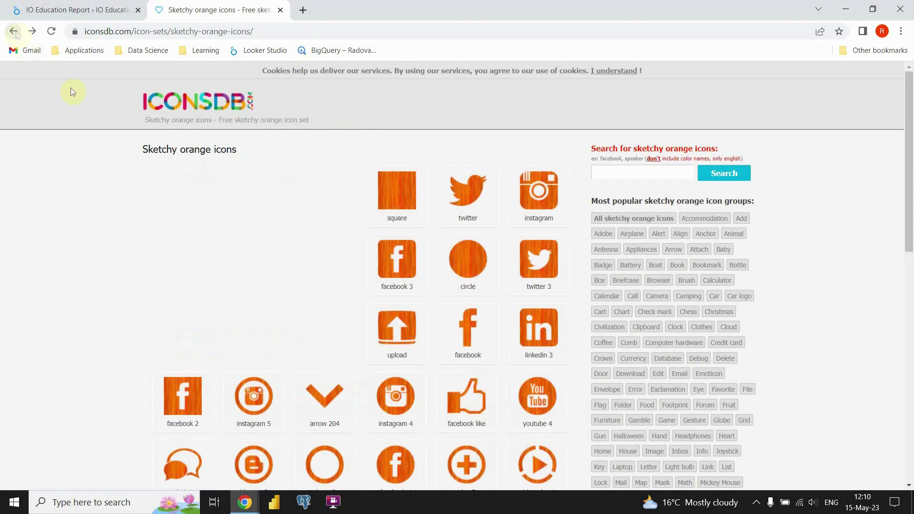
{"action": "scroll", "coordinate": [169, 164], "scroll_direction": "down", "scroll_amount": 15}
{"action": "key", "text": "alt+Left"}
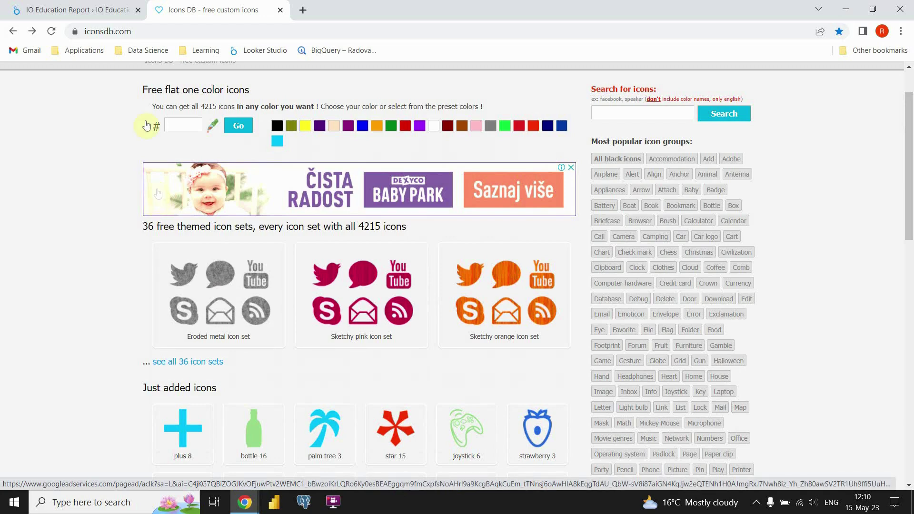
Step: Switch back to the Looker Studio report, shrink the truck icon to about half its size and open page 1 for comparison
{"action": "left_click", "coordinate": [91, 10]}
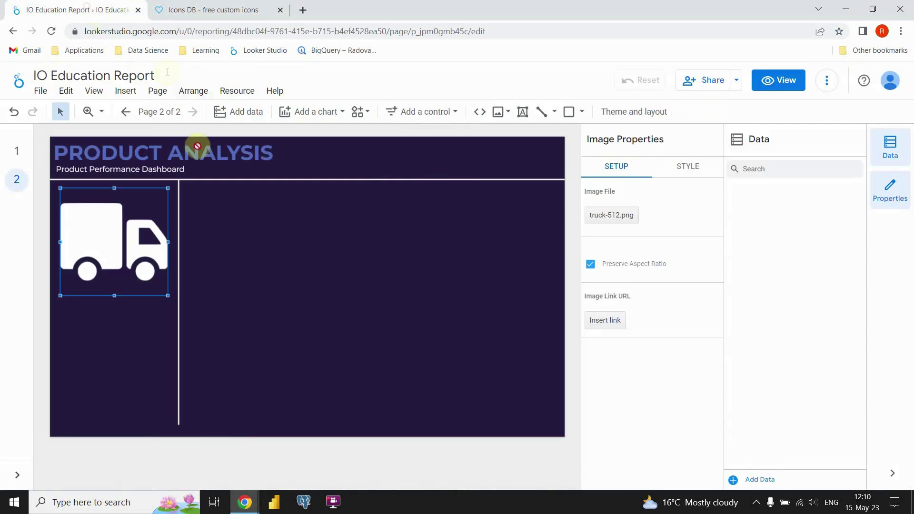
{"action": "left_click_drag", "start_coordinate": [167, 295], "coordinate": [106, 241]}
{"action": "left_click", "coordinate": [17, 150]}
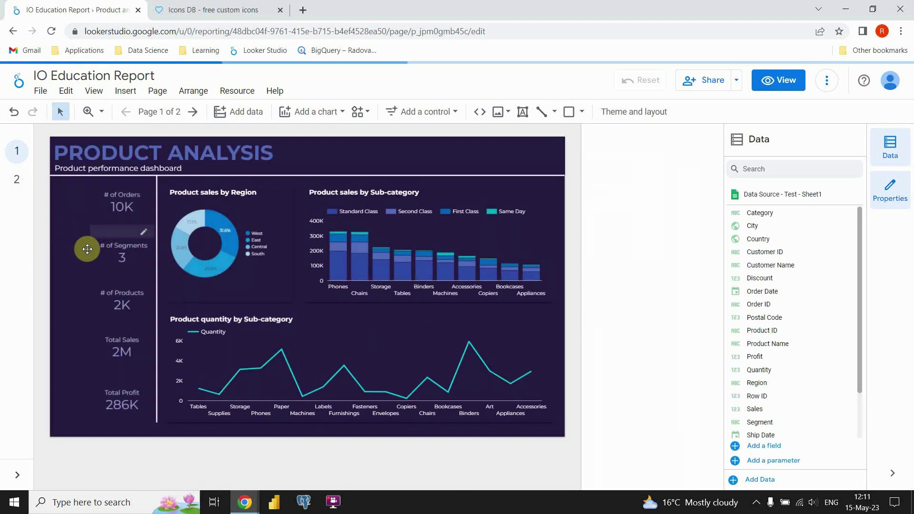
Step: Copy the list, box, banknote and money bag icons from page 1 to page 2, and shrink the truck icon to match them
{"action": "left_click", "coordinate": [82, 252]}
{"action": "left_click", "coordinate": [82, 300], "text": "shift"}
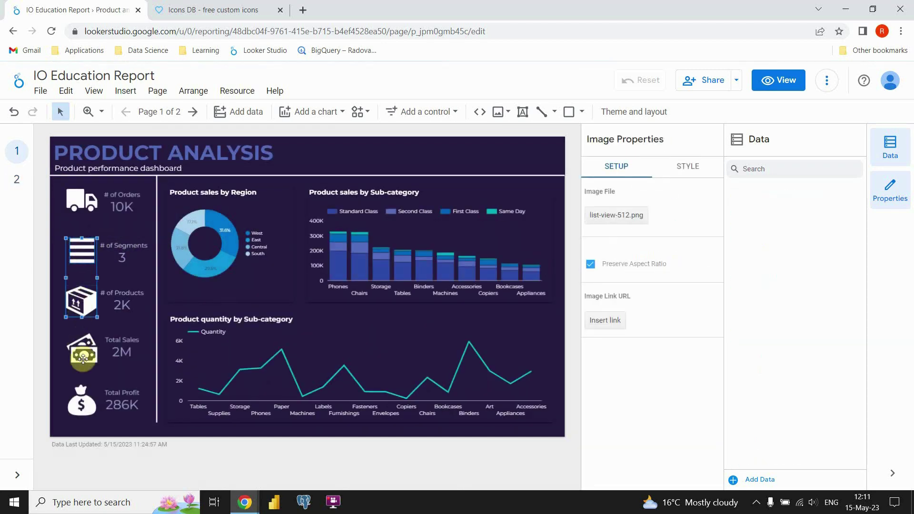
{"action": "left_click", "coordinate": [83, 350], "text": "shift"}
{"action": "left_click", "coordinate": [91, 389], "text": "shift"}
{"action": "left_click", "coordinate": [16, 180]}
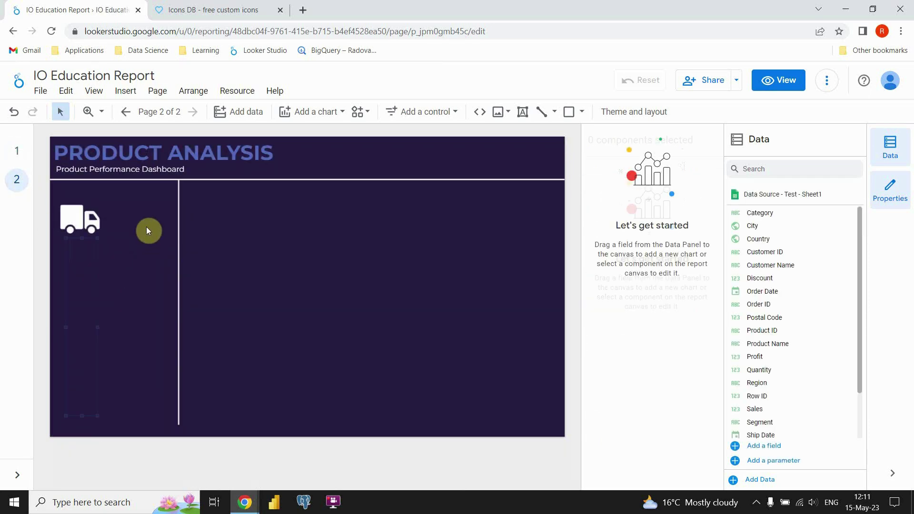
{"action": "key", "text": "ctrl+v"}
{"action": "left_click_drag", "start_coordinate": [88, 213], "coordinate": [95, 194]}
{"action": "left_click", "coordinate": [130, 240]}
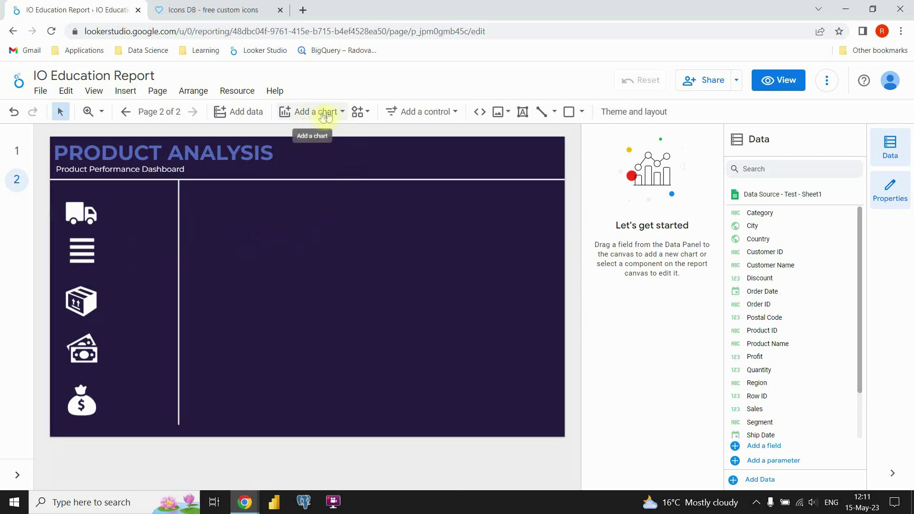
Step: Add a scorecard beside the truck icon and show its value as a compact number with decimal precision 0
{"action": "left_click", "coordinate": [329, 117]}
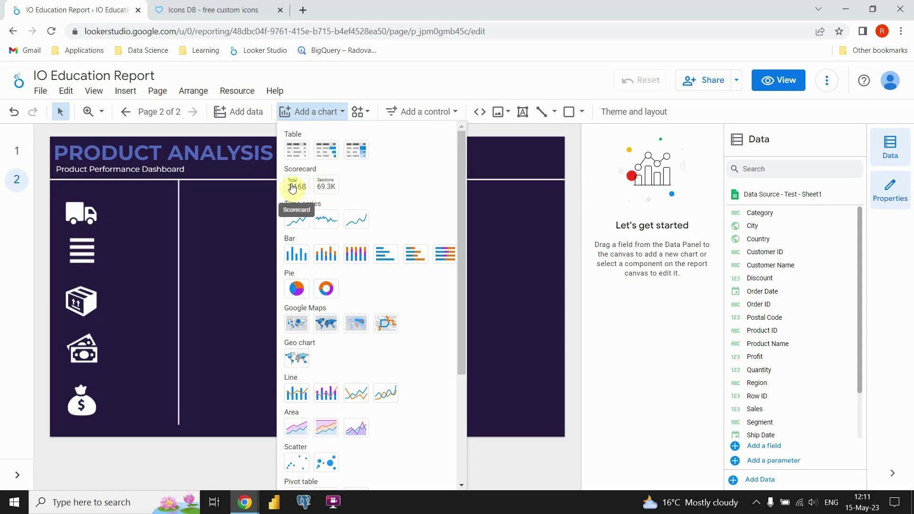
{"action": "left_click", "coordinate": [292, 187]}
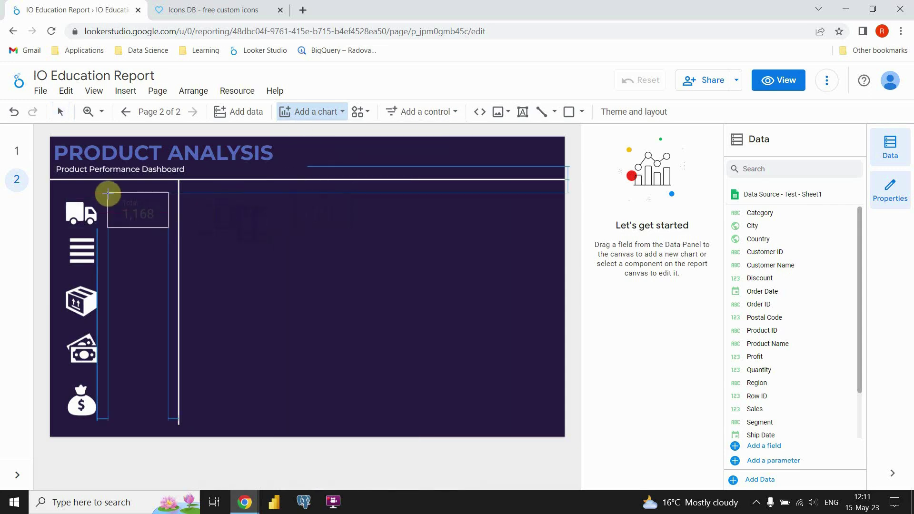
{"action": "left_click", "coordinate": [108, 193]}
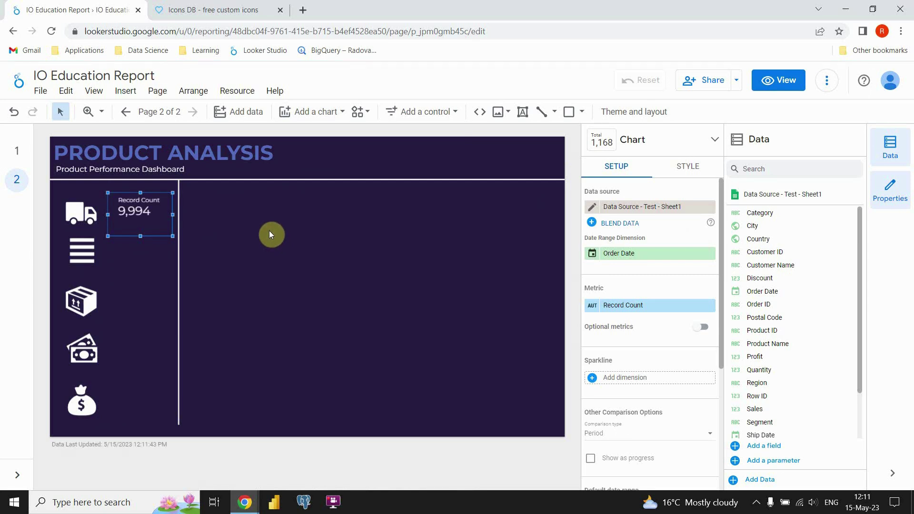
{"action": "left_click", "coordinate": [678, 170]}
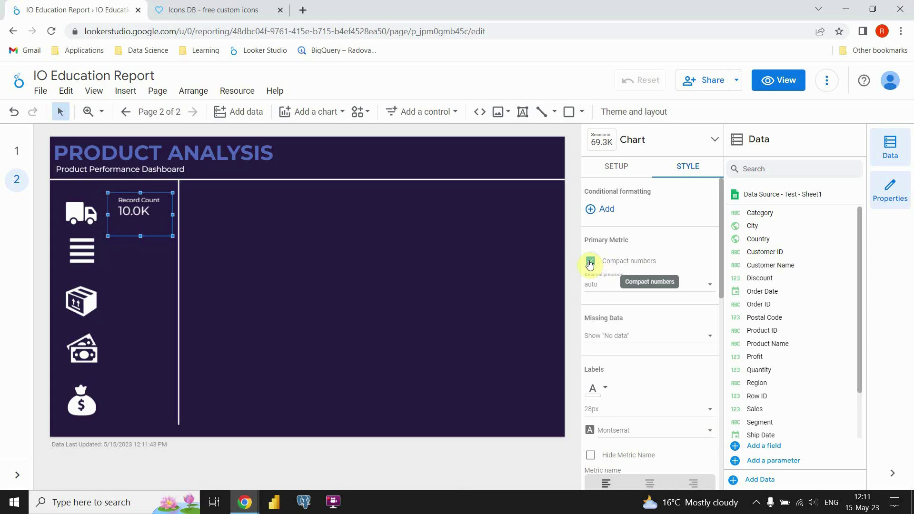
{"action": "left_click", "coordinate": [631, 287]}
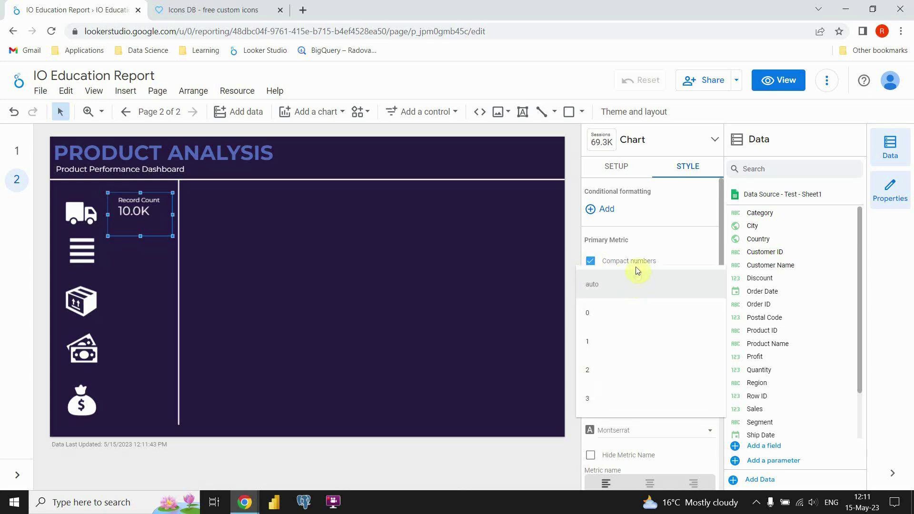
{"action": "left_click", "coordinate": [595, 313]}
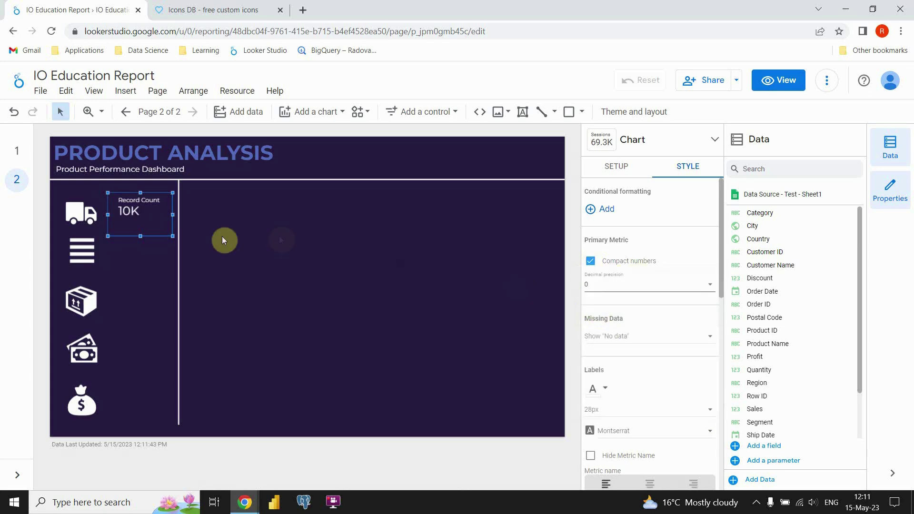
Step: Center the scorecard's metric name, metric value and comparison, and reduce the height of its frame
{"action": "scroll", "coordinate": [621, 312], "scroll_direction": "down", "scroll_amount": 3}
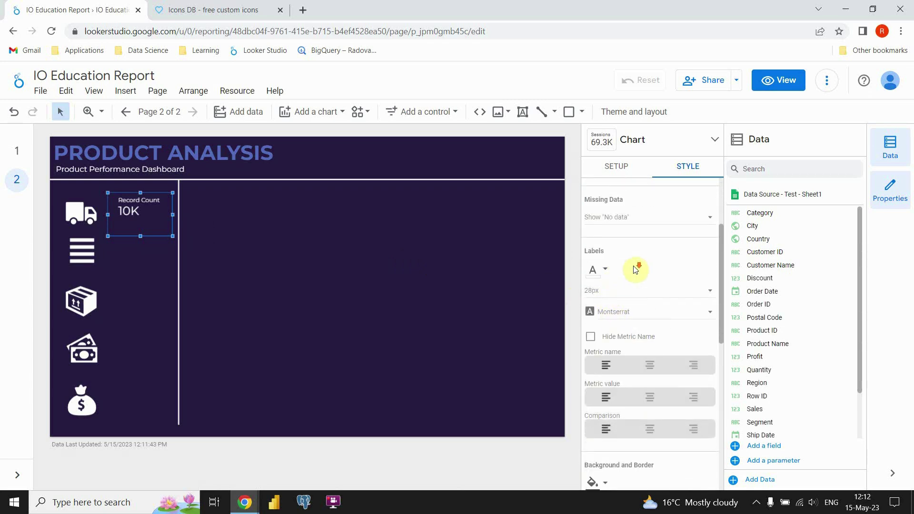
{"action": "scroll", "coordinate": [636, 269], "scroll_direction": "down", "scroll_amount": 2}
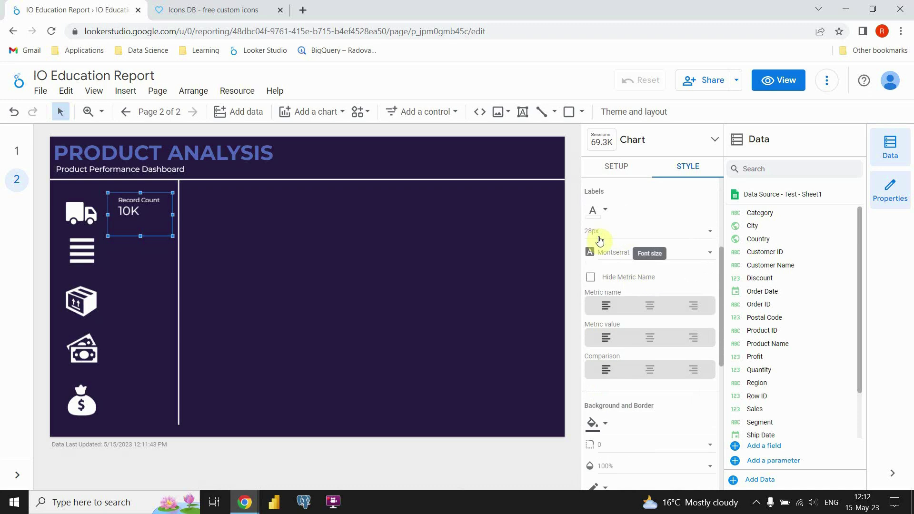
{"action": "left_click", "coordinate": [650, 305]}
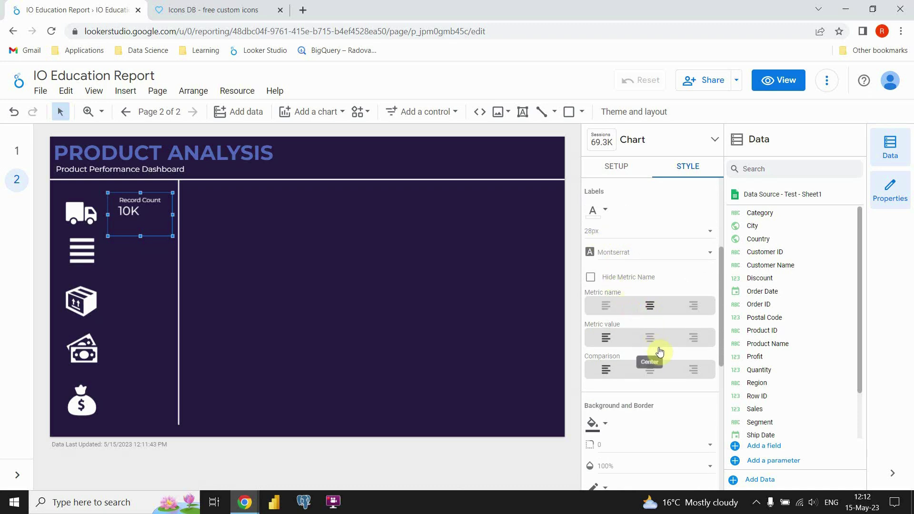
{"action": "left_click", "coordinate": [649, 370]}
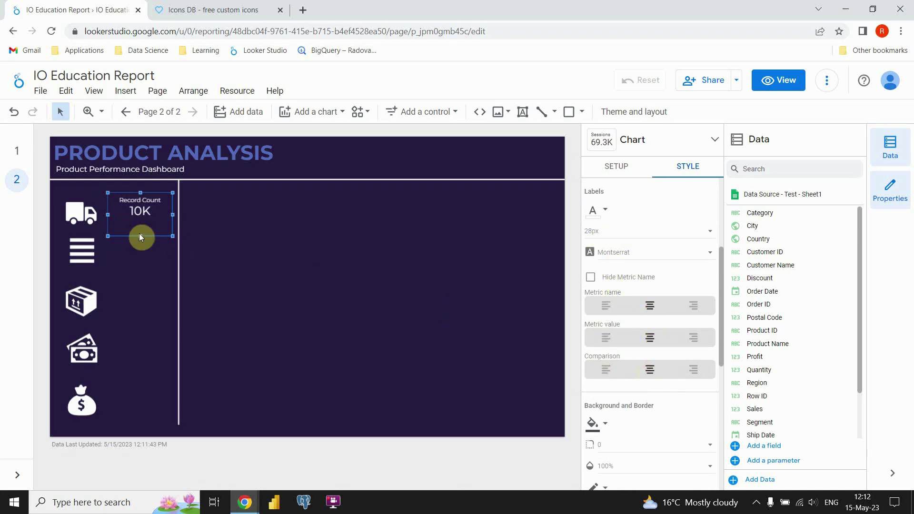
{"action": "left_click_drag", "start_coordinate": [140, 237], "coordinate": [142, 222]}
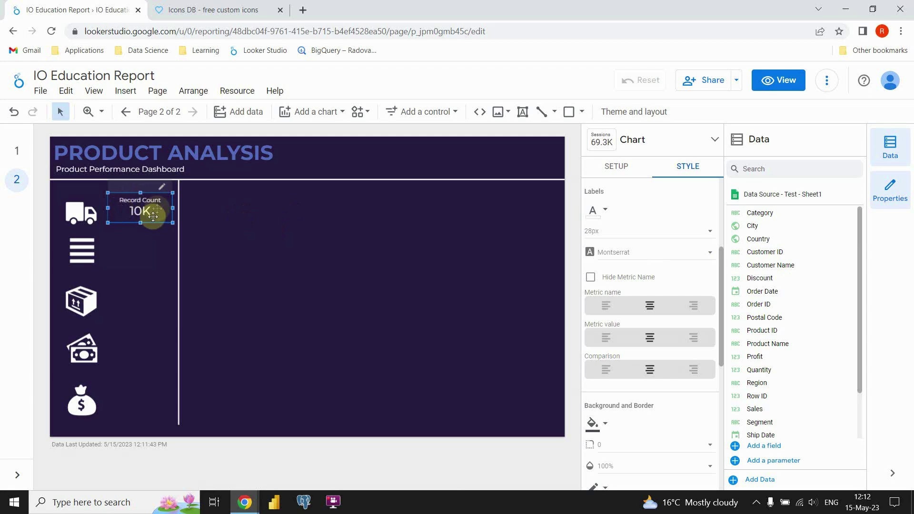
Step: Check the label font colour and size of the # of Orders scorecard on page 1
{"action": "left_click", "coordinate": [16, 153]}
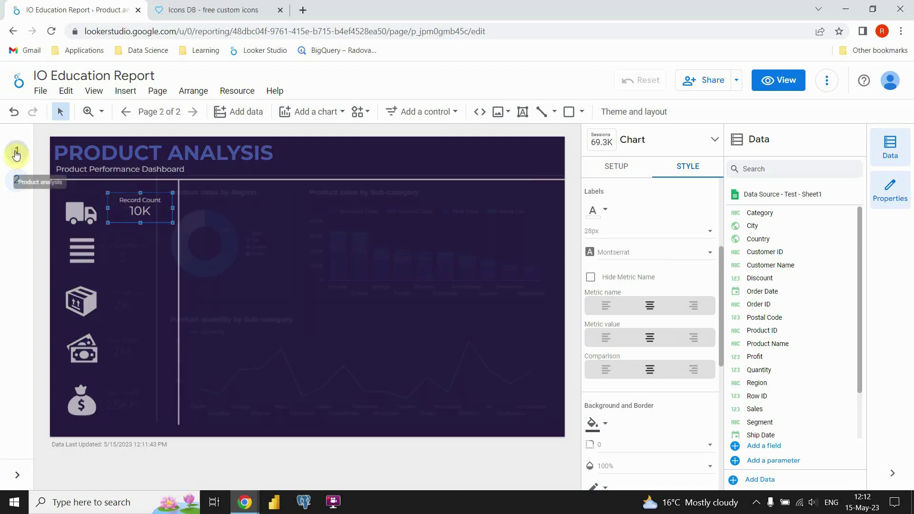
{"action": "left_click", "coordinate": [126, 203]}
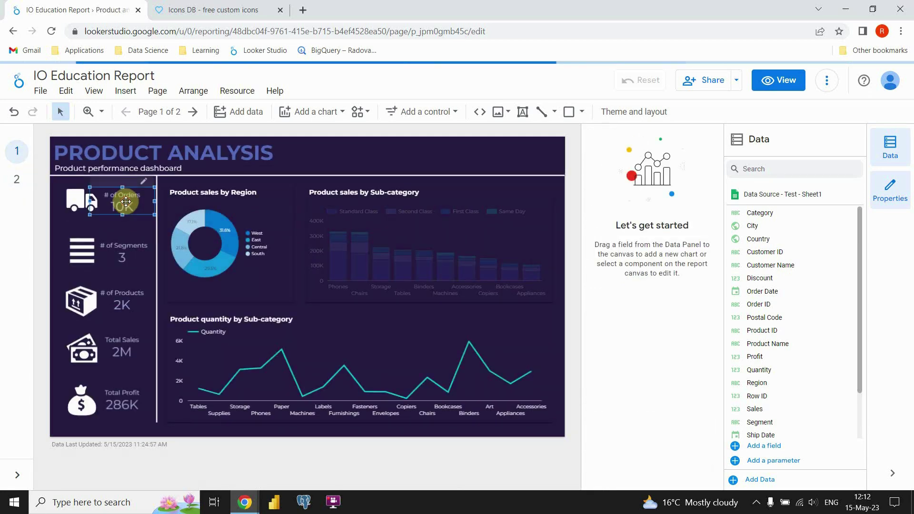
{"action": "left_click", "coordinate": [689, 174]}
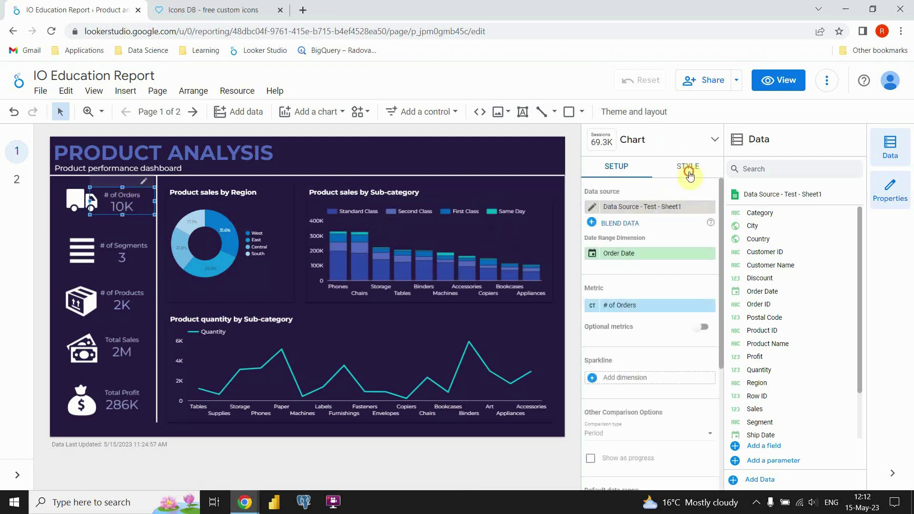
{"action": "scroll", "coordinate": [624, 295], "scroll_direction": "down", "scroll_amount": 3}
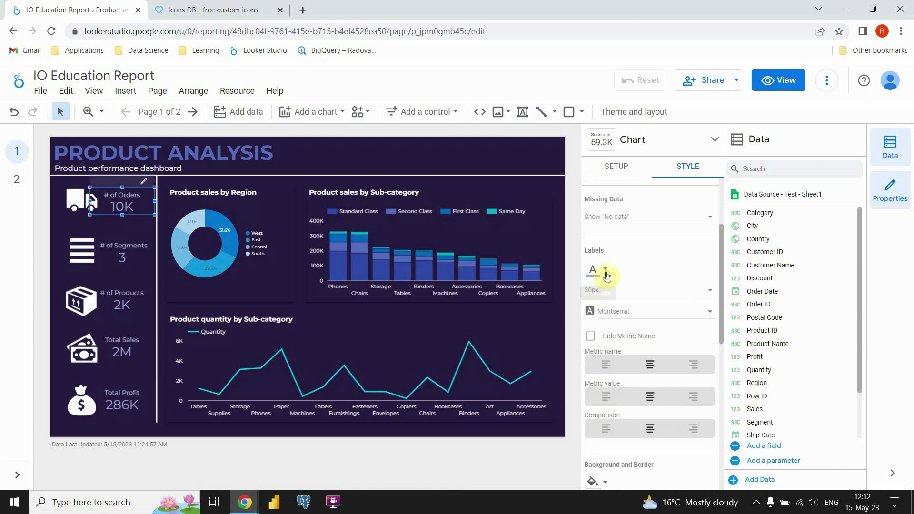
{"action": "left_click", "coordinate": [606, 271]}
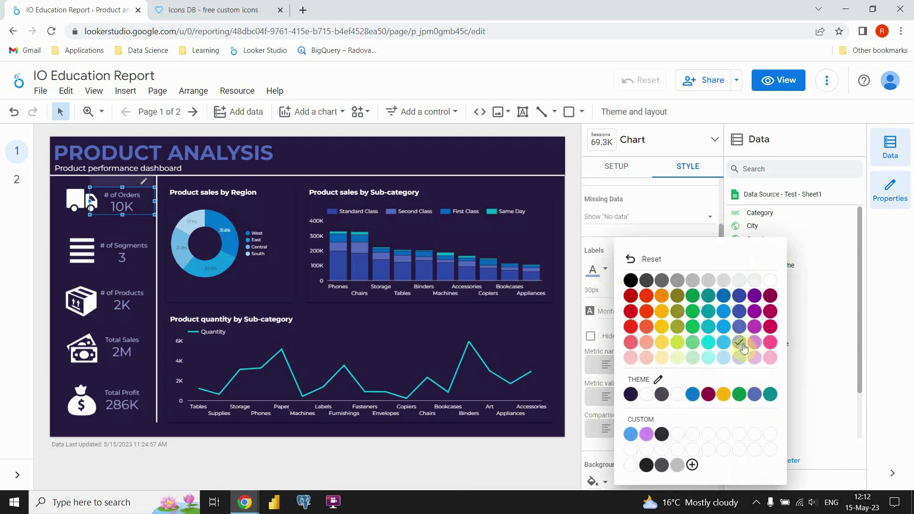
Step: Give the labels of the scorecard on page 2 the same light periwinkle font colour as the page 1 scorecard
{"action": "left_click", "coordinate": [14, 181]}
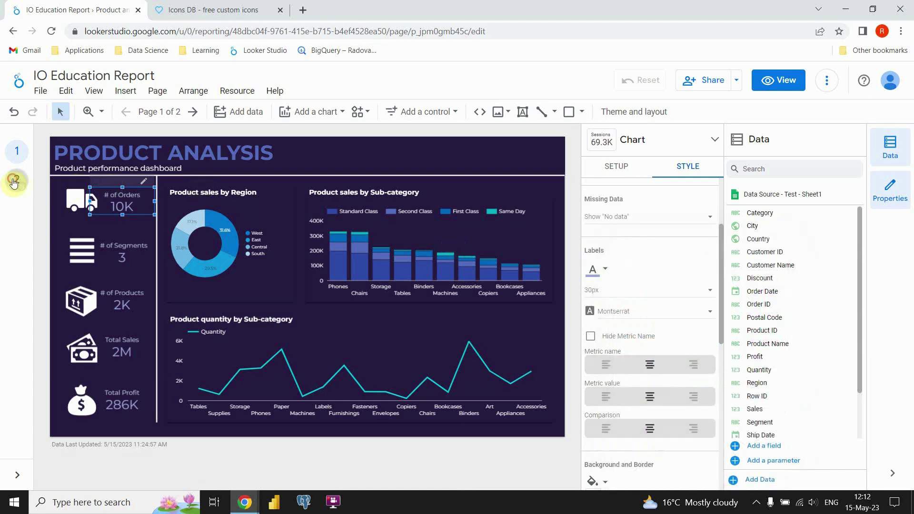
{"action": "left_click", "coordinate": [143, 206]}
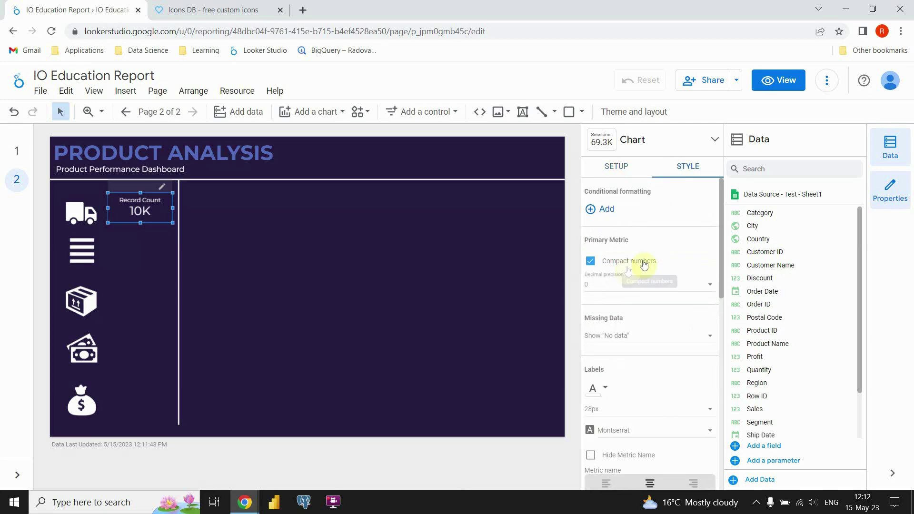
{"action": "scroll", "coordinate": [608, 293], "scroll_direction": "down", "scroll_amount": 3}
{"action": "scroll", "coordinate": [609, 296], "scroll_direction": "down", "scroll_amount": 5}
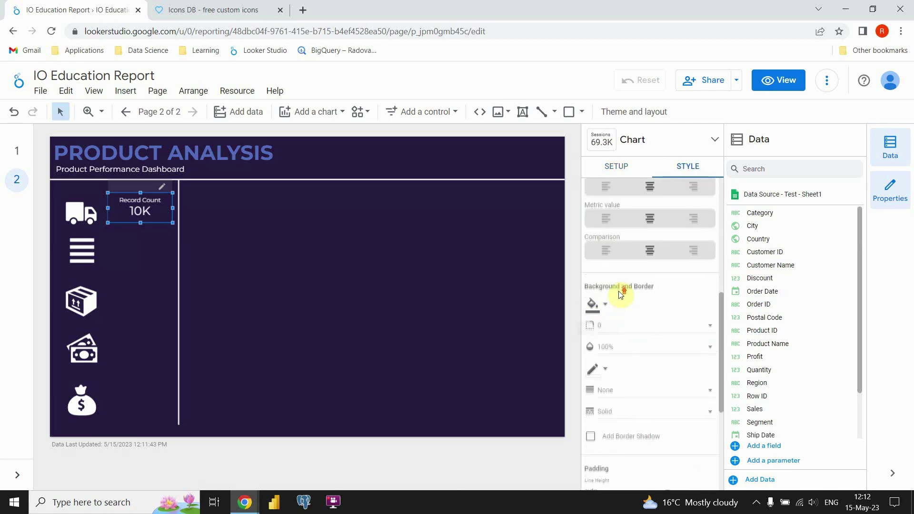
{"action": "scroll", "coordinate": [620, 294], "scroll_direction": "up", "scroll_amount": 4}
{"action": "left_click", "coordinate": [606, 270]}
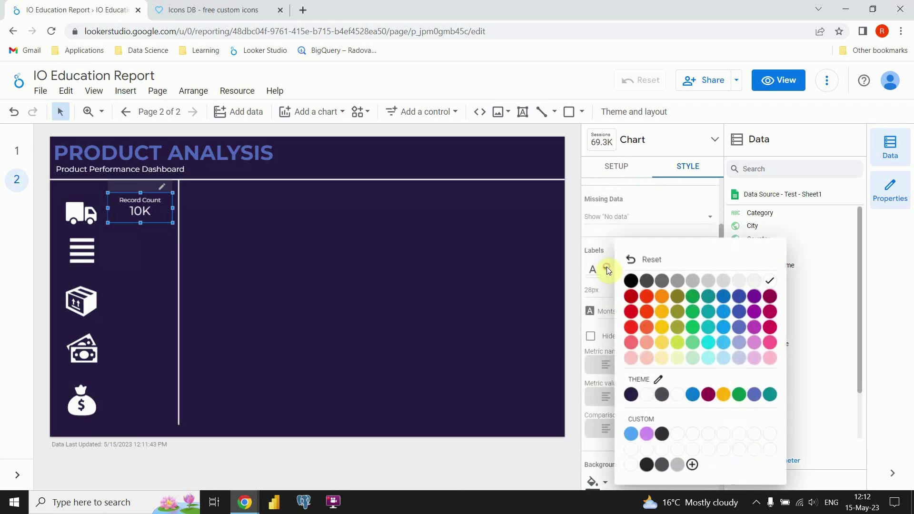
{"action": "left_click", "coordinate": [739, 351]}
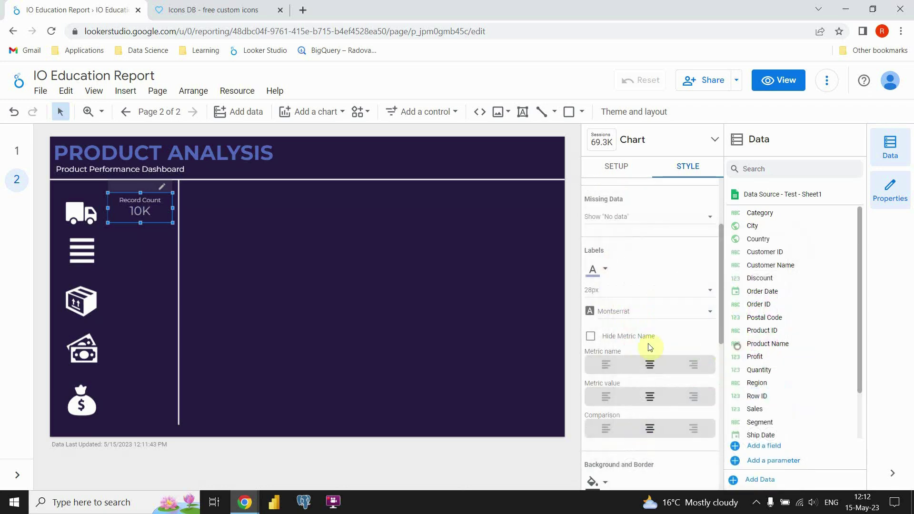
Step: Set the scorecard's label font size to 30px and move it slightly down, level with the truck icon
{"action": "left_click", "coordinate": [671, 292]}
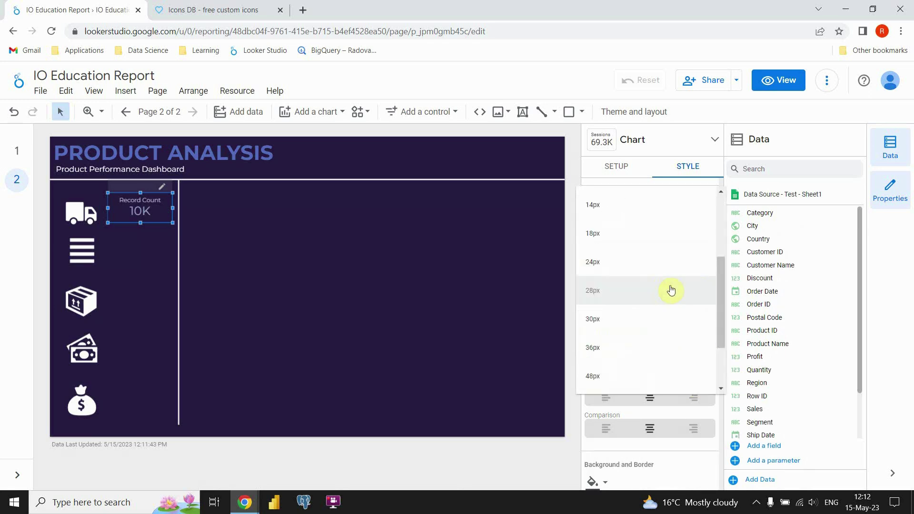
{"action": "left_click", "coordinate": [573, 316]}
{"action": "left_click", "coordinate": [233, 231]}
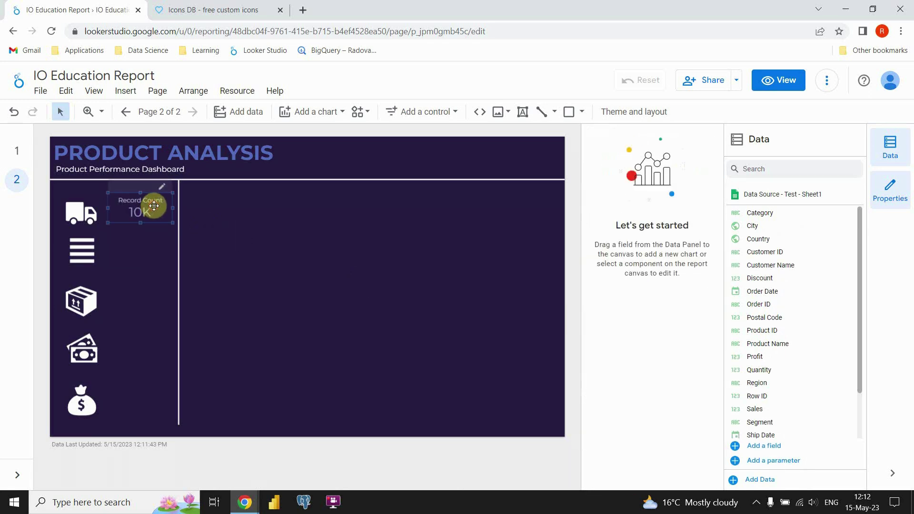
{"action": "left_click_drag", "start_coordinate": [153, 207], "coordinate": [153, 213]}
{"action": "left_click", "coordinate": [282, 238]}
Step: Replace the scorecard's metric with Order ID, aggregated by Count and named "# of Orders"
{"action": "left_click", "coordinate": [144, 215]}
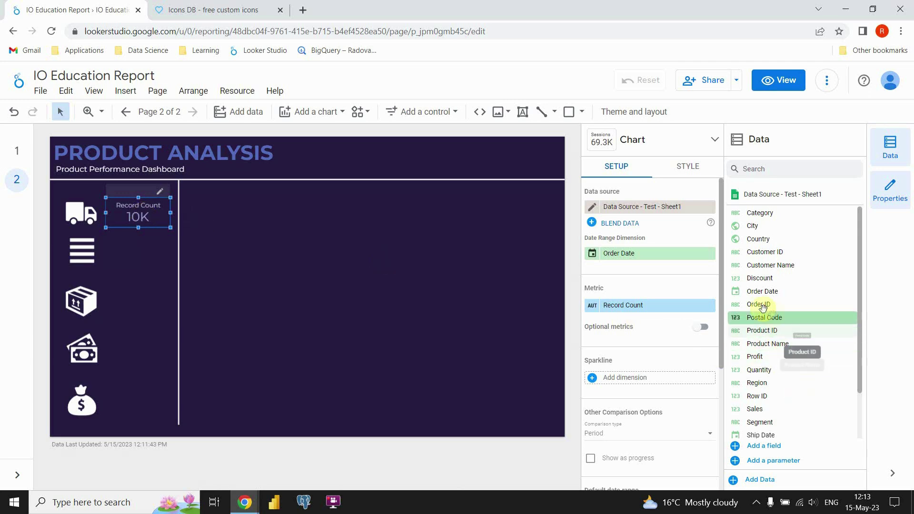
{"action": "left_click_drag", "start_coordinate": [766, 304], "coordinate": [608, 314]}
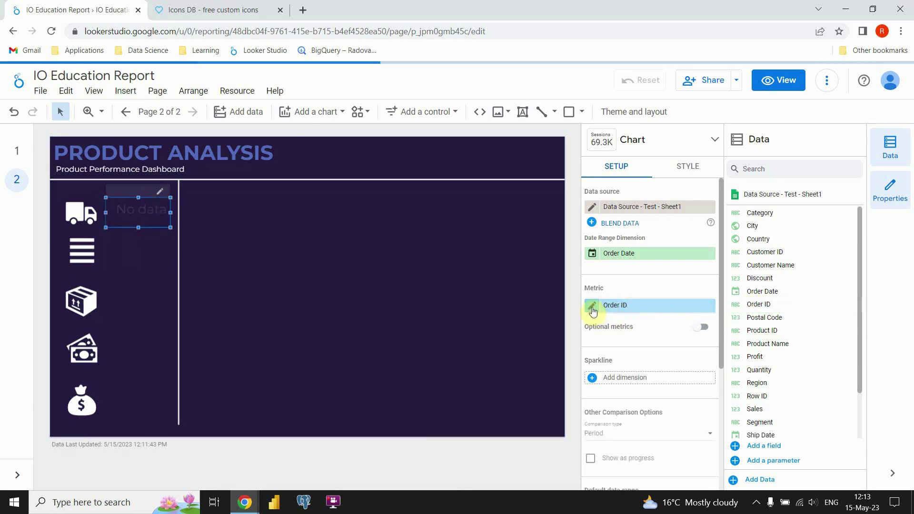
{"action": "left_click", "coordinate": [593, 307]}
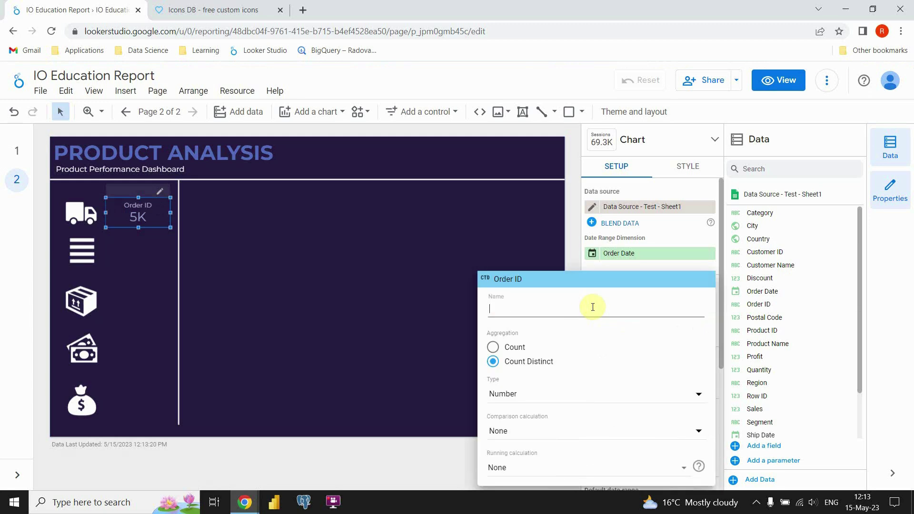
{"action": "left_click", "coordinate": [492, 349]}
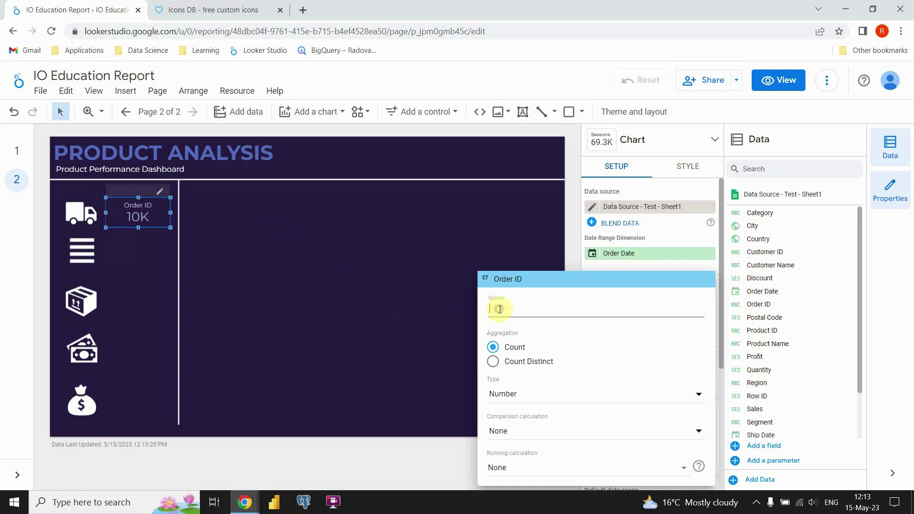
{"action": "type", "text": "# of Orders"}
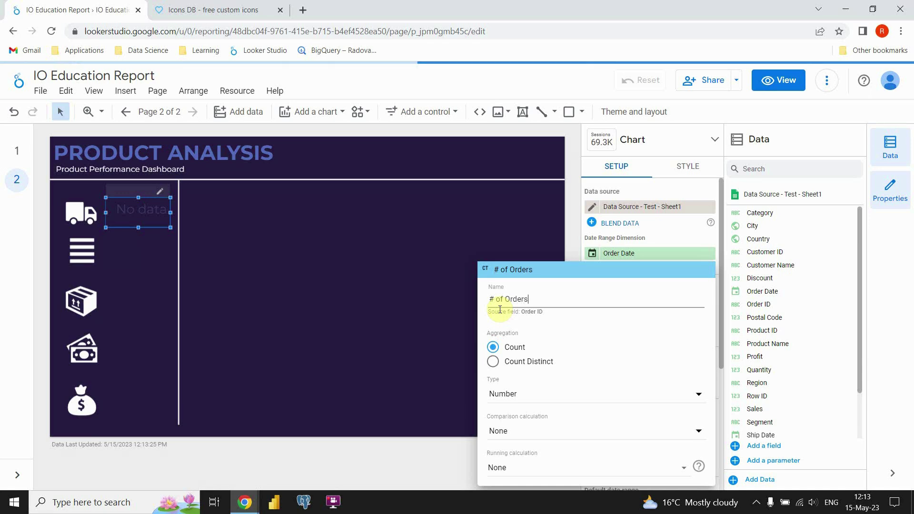
{"action": "key", "text": "Return"}
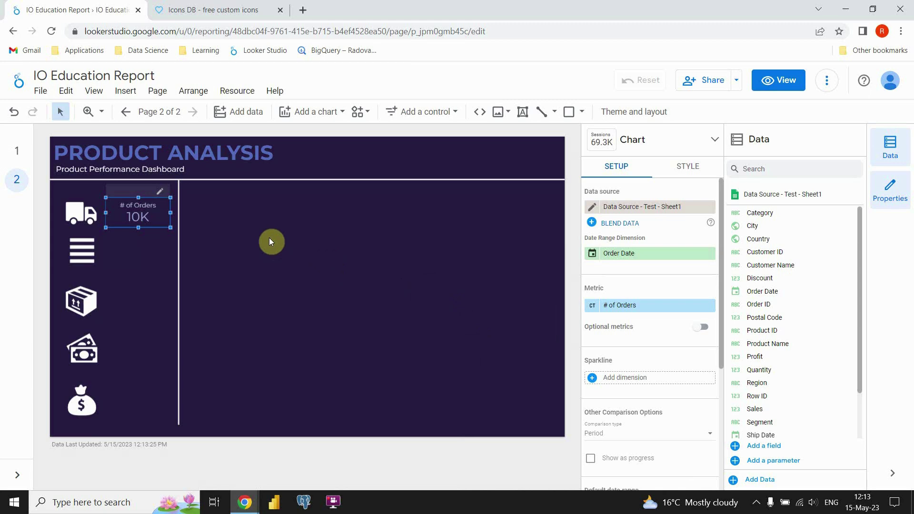
Step: Copy the # of Segments, # of Products, Total Sales and Total Profit scorecards from page 1 to page 2
{"action": "left_click", "coordinate": [18, 154]}
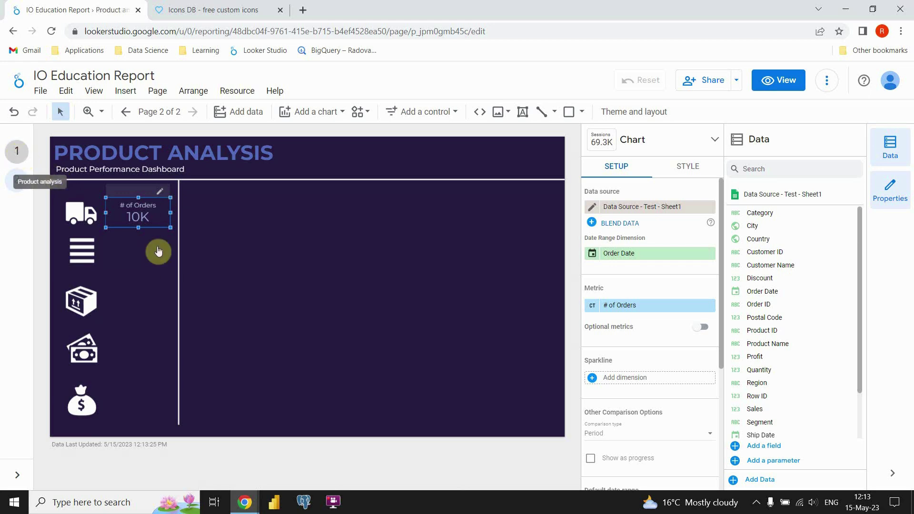
{"action": "left_click", "coordinate": [141, 257]}
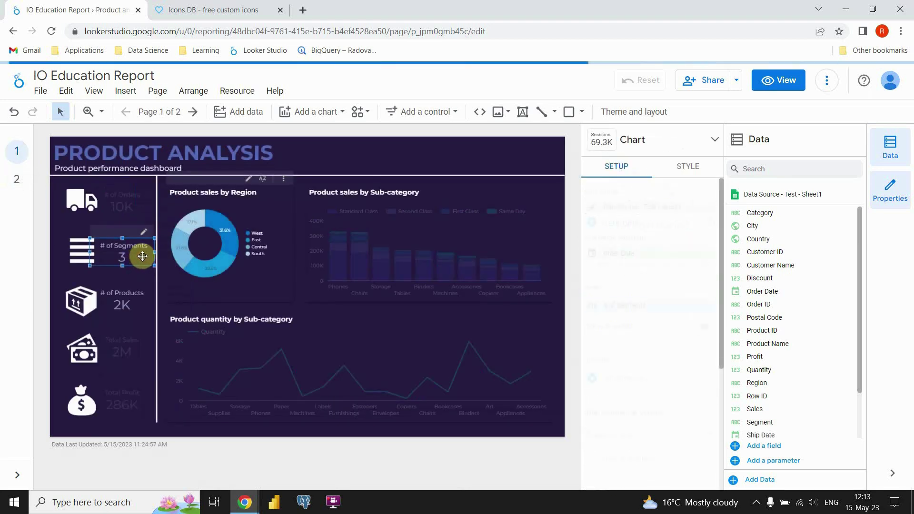
{"action": "left_click", "coordinate": [147, 289]}
{"action": "left_click", "coordinate": [146, 270], "text": "shift"}
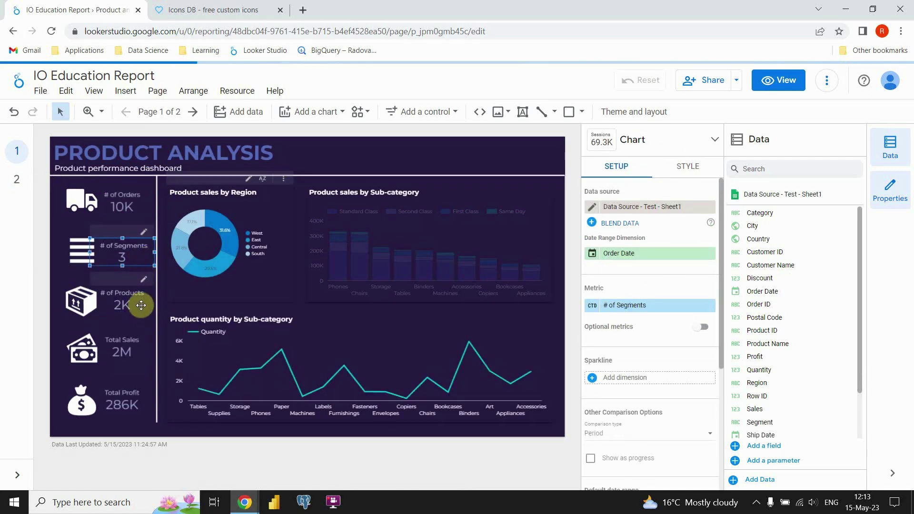
{"action": "left_click", "coordinate": [139, 346], "text": "shift"}
{"action": "left_click", "coordinate": [139, 390], "text": "shift"}
{"action": "left_click", "coordinate": [30, 190]}
{"action": "left_click", "coordinate": [222, 249]}
{"action": "key", "text": "ctrl+v"}
Step: Position the four pasted scorecards beside their matching icons, in line under the # of Orders scorecard
{"action": "left_click_drag", "start_coordinate": [137, 254], "coordinate": [150, 250]}
{"action": "left_click", "coordinate": [235, 249]}
{"action": "left_click_drag", "start_coordinate": [142, 299], "coordinate": [143, 306]}
{"action": "left_click_drag", "start_coordinate": [142, 347], "coordinate": [143, 351]}
{"action": "left_click_drag", "start_coordinate": [135, 397], "coordinate": [134, 402]}
{"action": "left_click", "coordinate": [283, 336]}
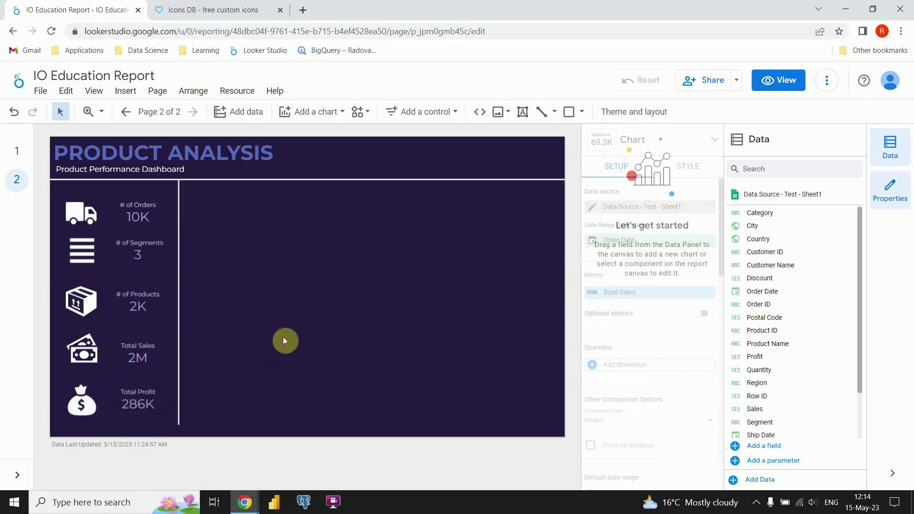
Step: Shift the vertical divider line closer to the scorecards, keeping its upper end on the horizontal header line
{"action": "left_click_drag", "start_coordinate": [179, 264], "coordinate": [173, 267]}
{"action": "left_click", "coordinate": [234, 292]}
{"action": "left_click_drag", "start_coordinate": [173, 183], "coordinate": [170, 183]}
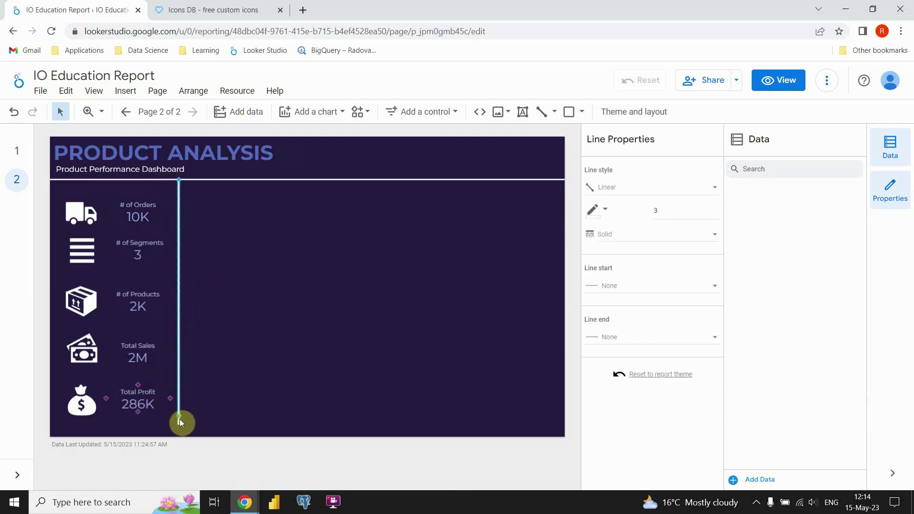
{"action": "left_click_drag", "start_coordinate": [175, 245], "coordinate": [173, 247]}
{"action": "left_click", "coordinate": [204, 253]}
{"action": "left_click", "coordinate": [171, 333]}
{"action": "left_click_drag", "start_coordinate": [172, 424], "coordinate": [178, 445]}
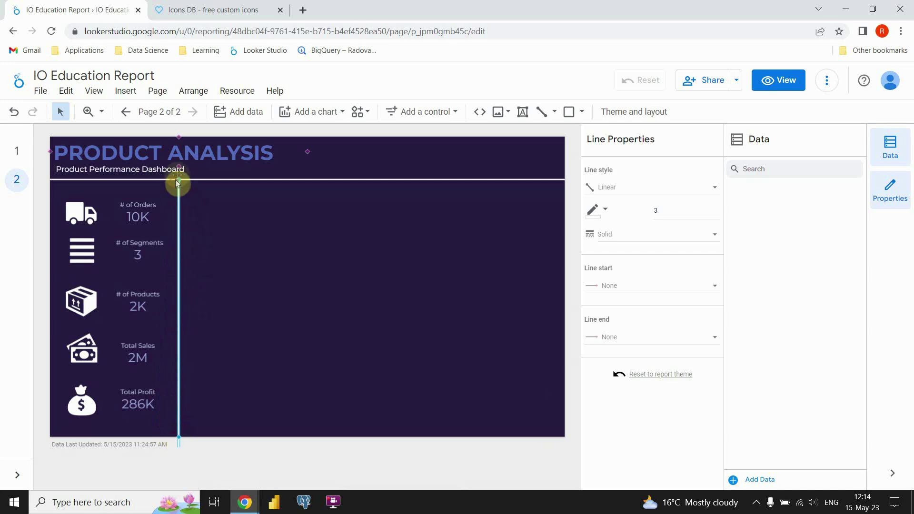
{"action": "left_click", "coordinate": [218, 247]}
{"action": "left_click", "coordinate": [177, 187]}
{"action": "left_click_drag", "start_coordinate": [178, 310], "coordinate": [169, 289]}
{"action": "left_click", "coordinate": [222, 307]}
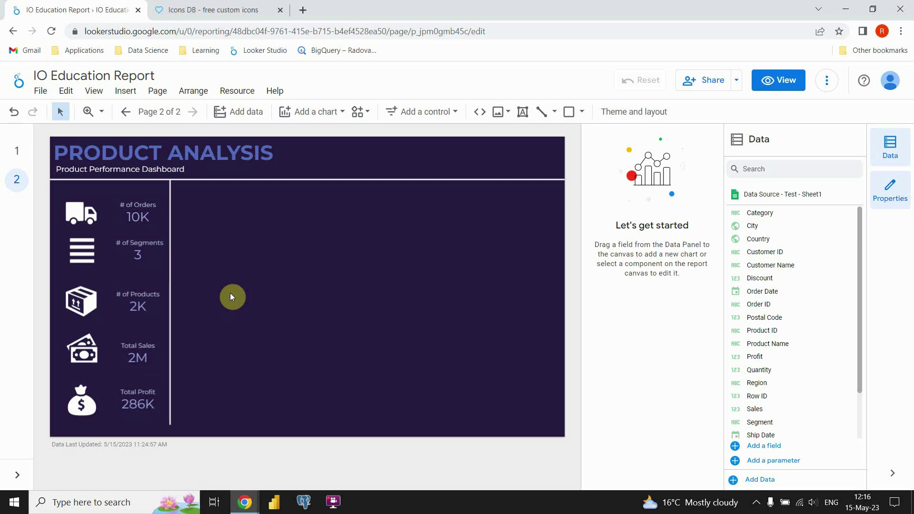
Step: Check the dimension and metric of the Product sales by Region donut chart on page 1 and return to page 2
{"action": "left_click", "coordinate": [16, 152]}
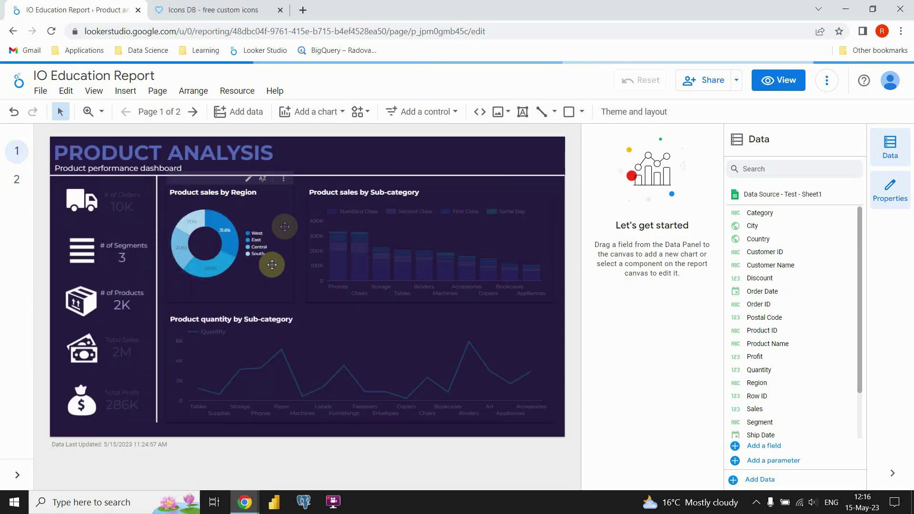
{"action": "left_click", "coordinate": [242, 241]}
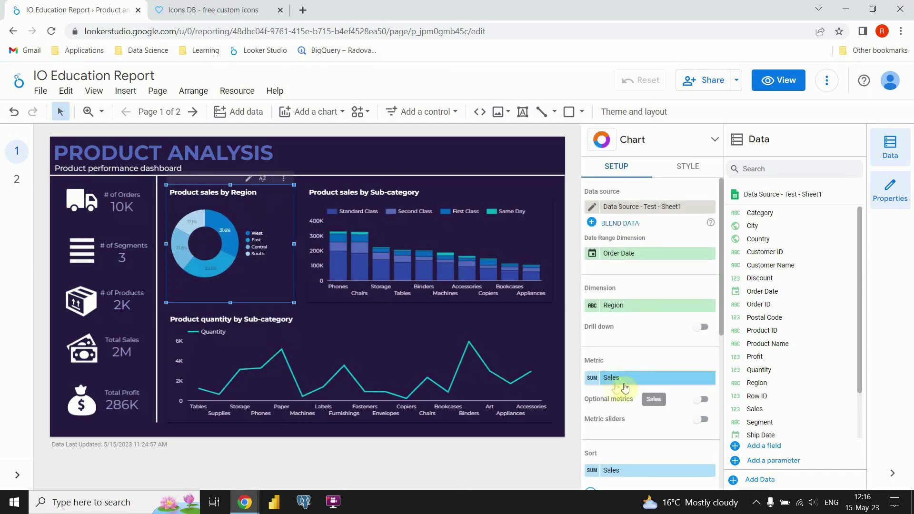
{"action": "left_click", "coordinate": [17, 180]}
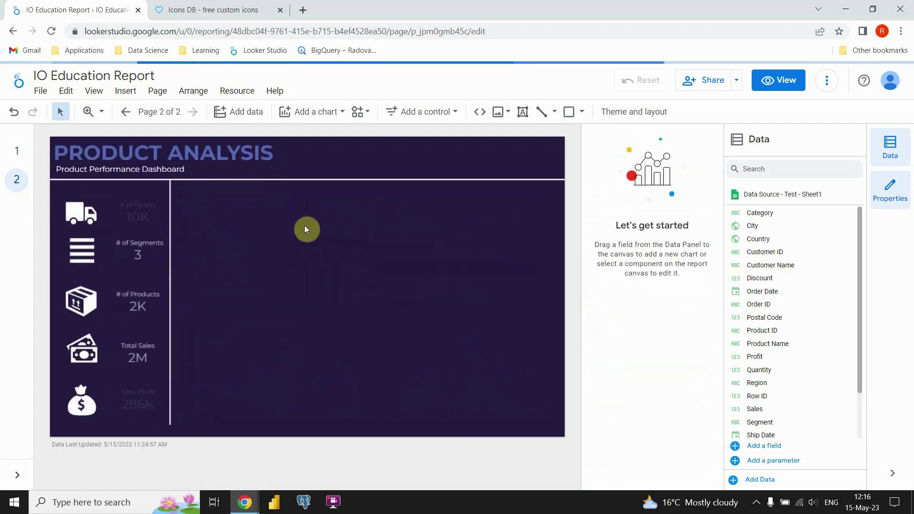
Step: Insert a donut chart in the empty area beside the vertical divider on page 2 and shrink it slightly
{"action": "left_click", "coordinate": [319, 113]}
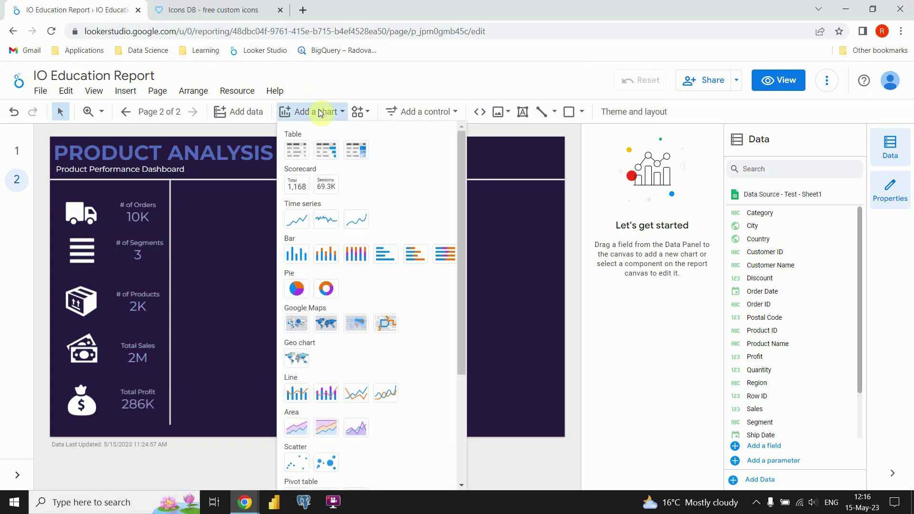
{"action": "left_click", "coordinate": [325, 290]}
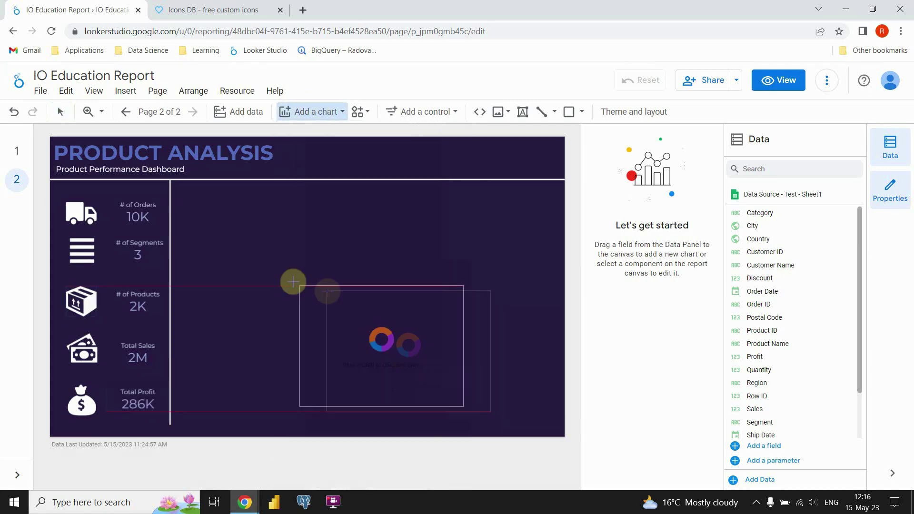
{"action": "left_click", "coordinate": [186, 197]}
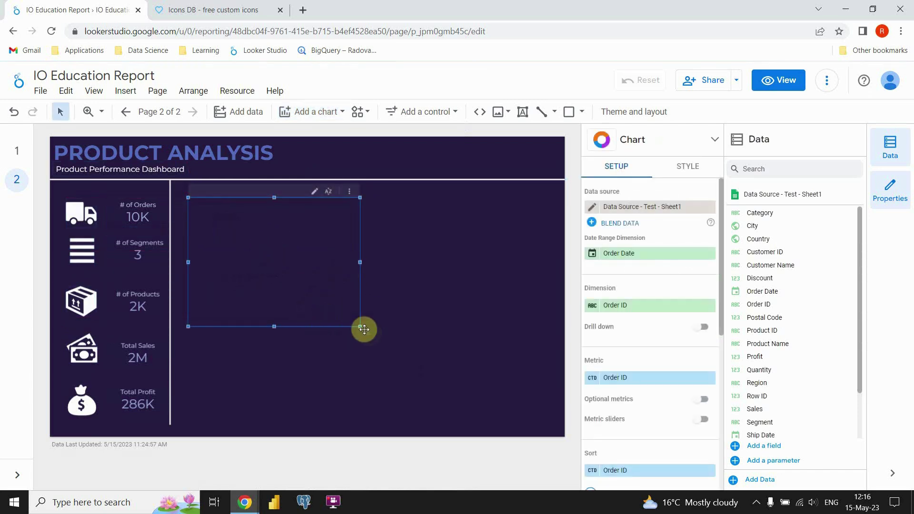
{"action": "left_click_drag", "start_coordinate": [360, 325], "coordinate": [340, 305]}
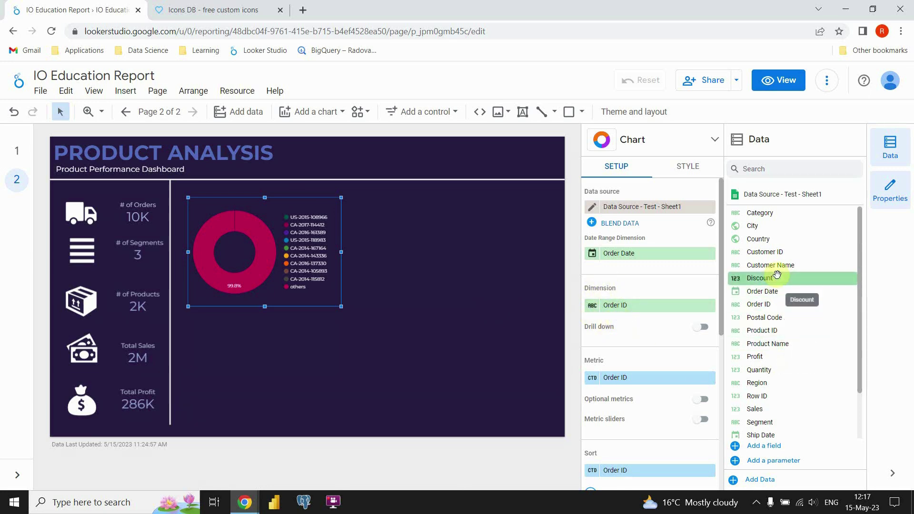
Step: Set the donut chart's dimension to Region and its metric to Sales
{"action": "left_click_drag", "start_coordinate": [772, 383], "coordinate": [635, 305]}
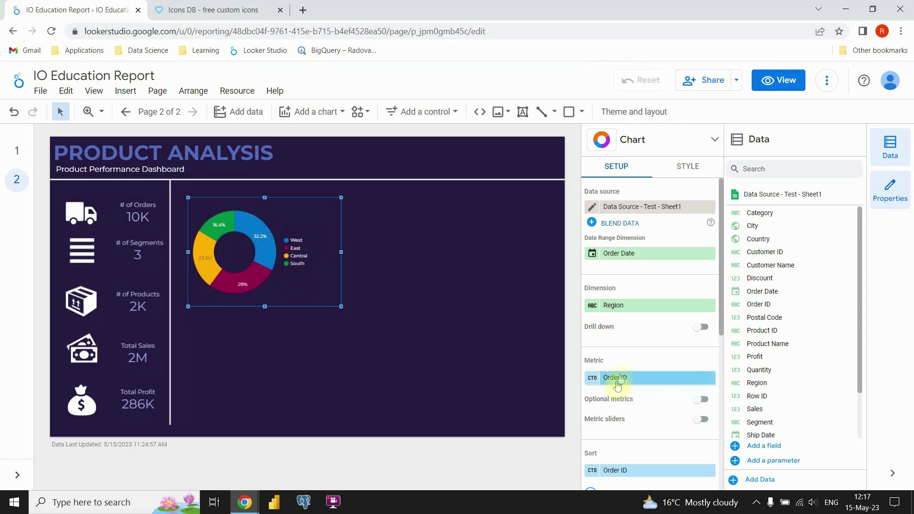
{"action": "left_click_drag", "start_coordinate": [775, 407], "coordinate": [635, 379]}
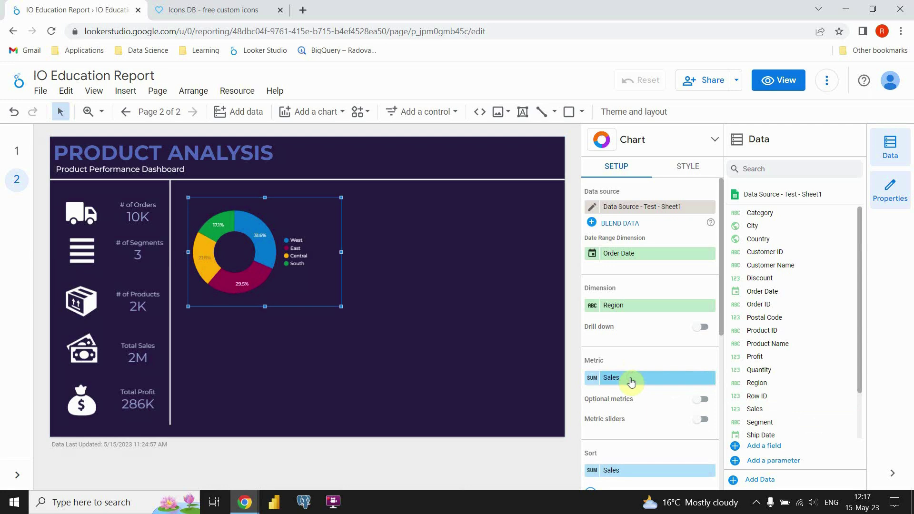
{"action": "mouse_move", "coordinate": [253, 235]}
{"action": "mouse_move", "coordinate": [265, 280]}
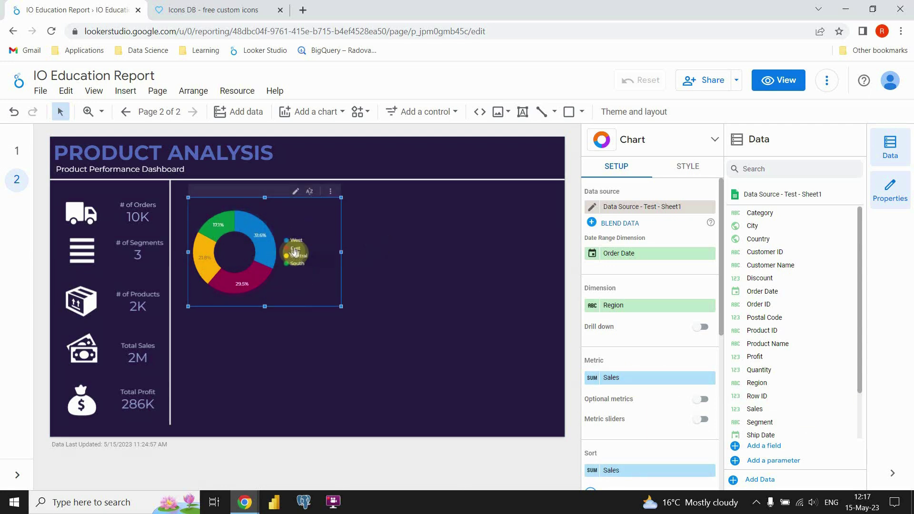
{"action": "mouse_move", "coordinate": [213, 224]}
Step: Color the donut slices by single color and slightly narrow and lower the chart to leave room for a title
{"action": "left_click", "coordinate": [695, 171]}
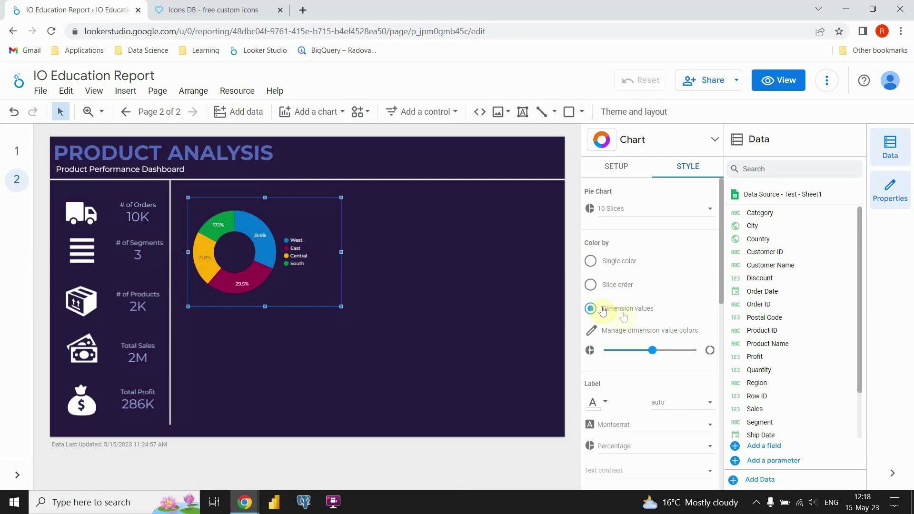
{"action": "left_click", "coordinate": [591, 262]}
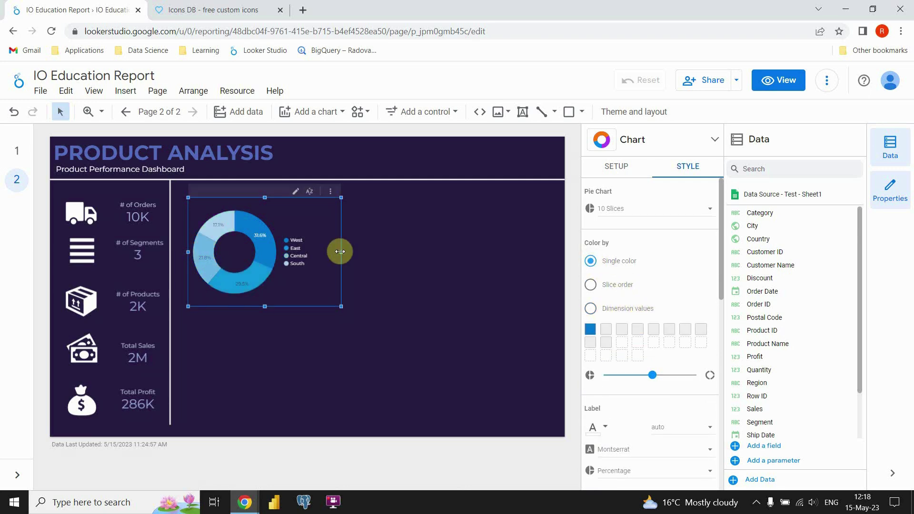
{"action": "left_click_drag", "start_coordinate": [339, 251], "coordinate": [336, 252]}
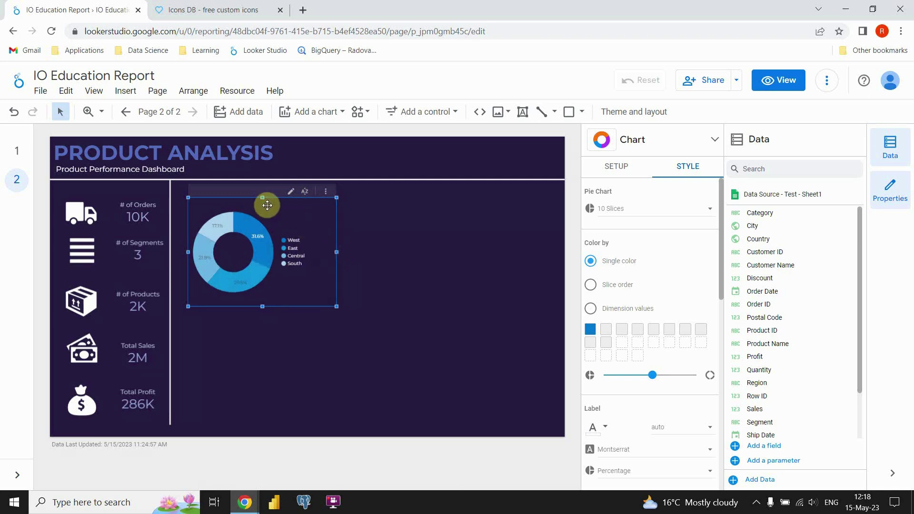
{"action": "left_click_drag", "start_coordinate": [268, 207], "coordinate": [270, 215]}
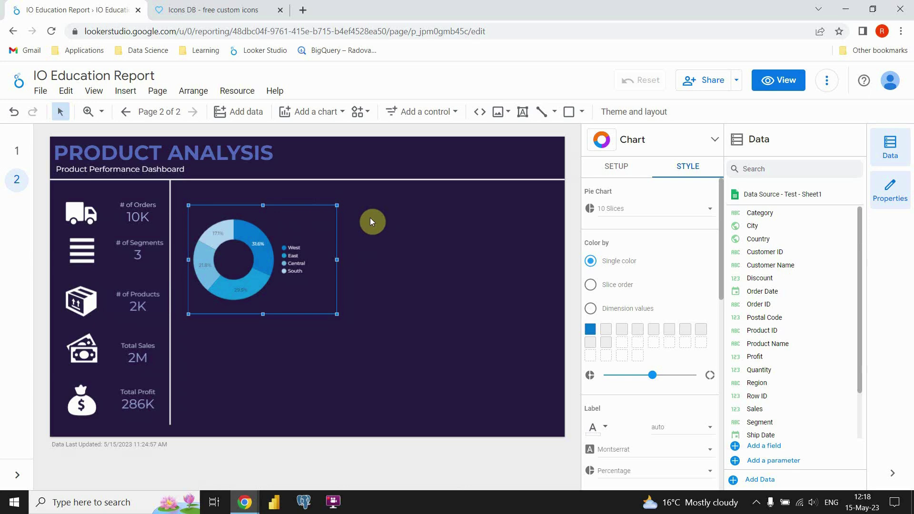
Step: Duplicate the Product Performance Dashboard subtitle and place the copy directly above the donut chart
{"action": "left_click", "coordinate": [142, 170]}
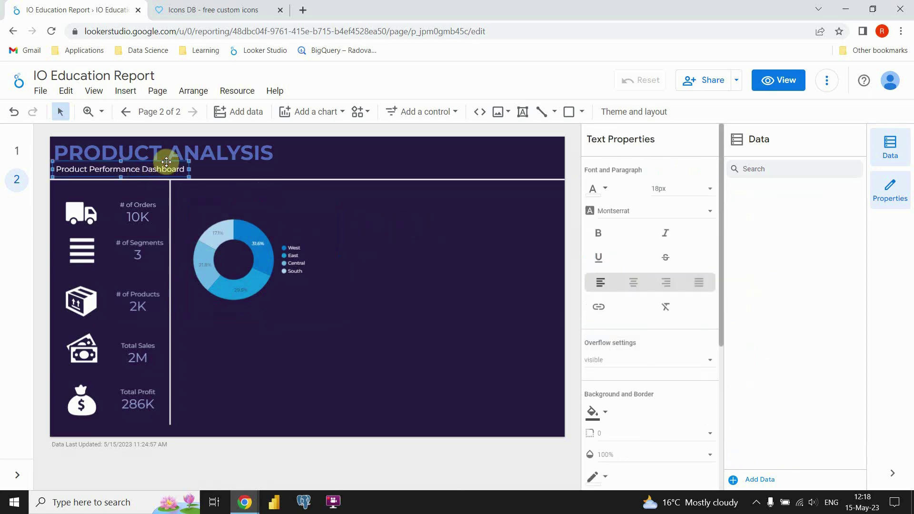
{"action": "key", "text": "ctrl+d"}
{"action": "left_click_drag", "start_coordinate": [181, 184], "coordinate": [309, 209]}
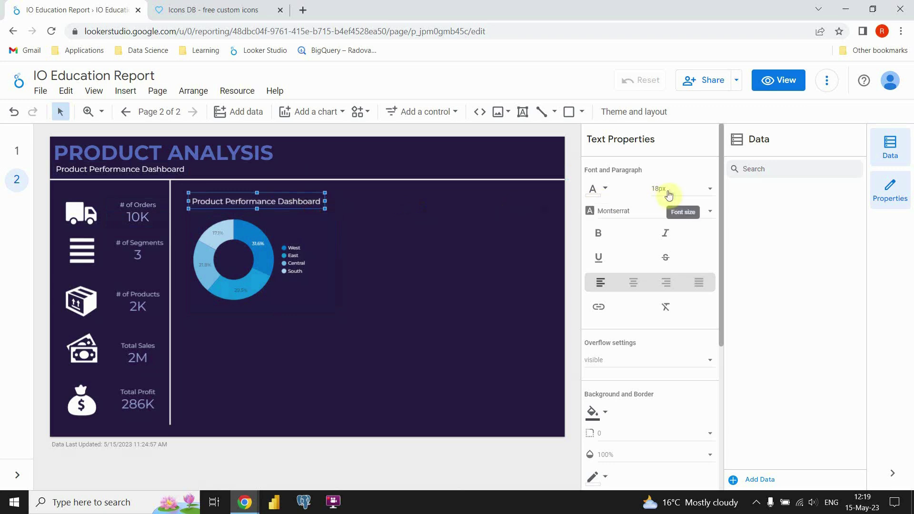
Step: Make the copied text above the donut chart bold at 16px and narrow its box slightly
{"action": "left_click", "coordinate": [597, 237]}
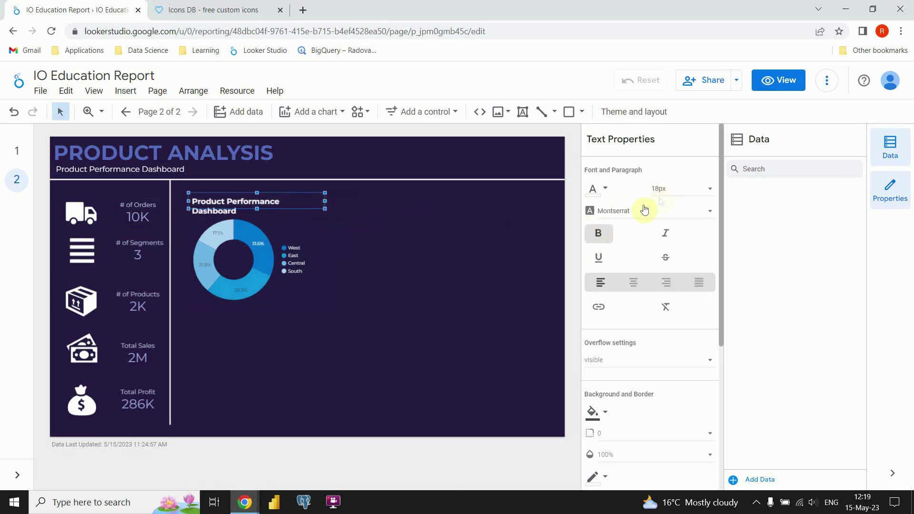
{"action": "left_click", "coordinate": [670, 190]}
{"action": "left_click", "coordinate": [664, 162]}
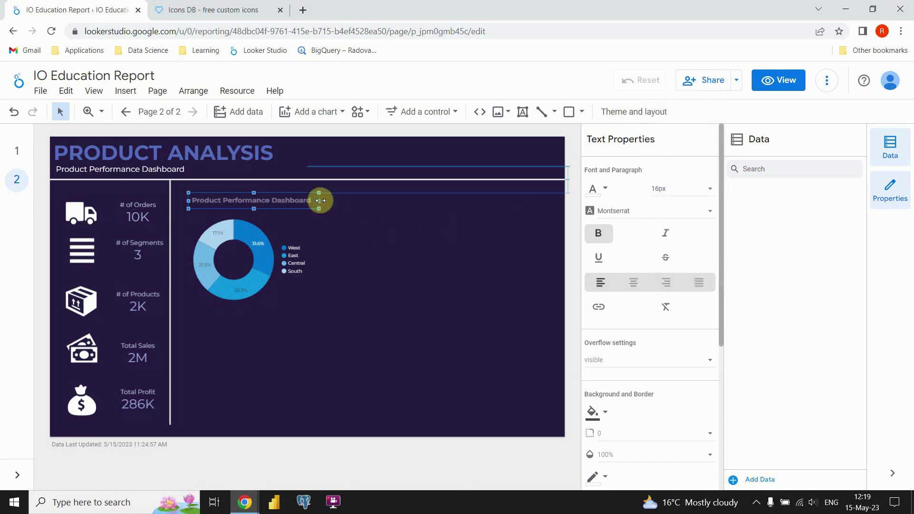
{"action": "left_click", "coordinate": [357, 235]}
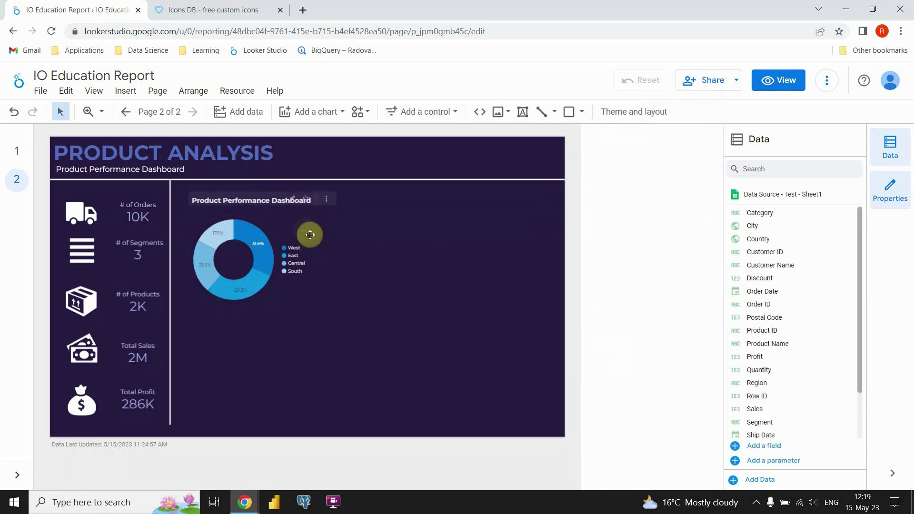
Step: Check the donut chart's title on page 1 and change the copied text on page 2 to "Product sales by Region"
{"action": "left_click", "coordinate": [17, 153]}
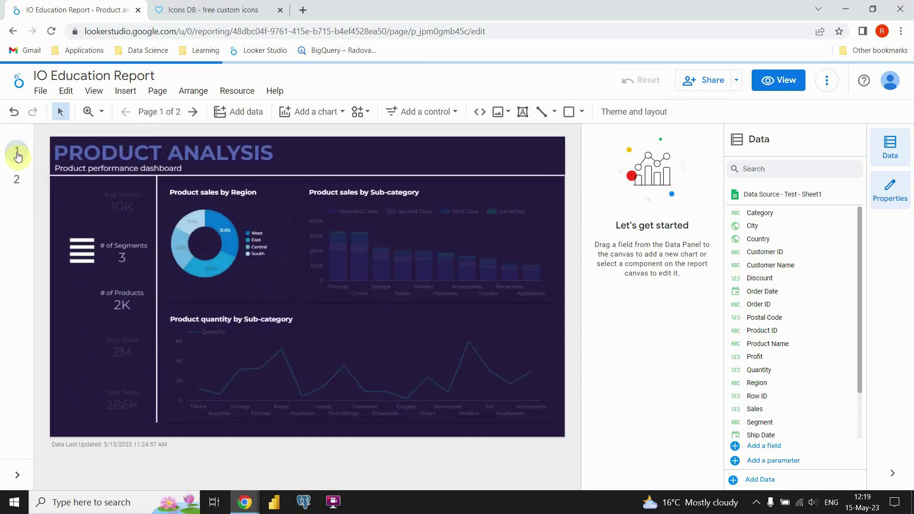
{"action": "left_click", "coordinate": [13, 180]}
{"action": "left_click", "coordinate": [239, 199]}
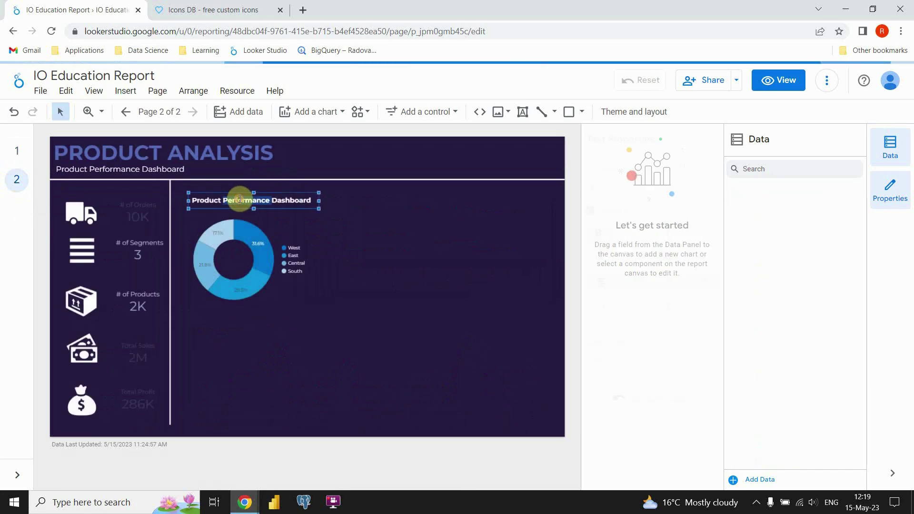
{"action": "double_click", "coordinate": [239, 199]}
{"action": "left_click_drag", "start_coordinate": [240, 199], "coordinate": [287, 201]}
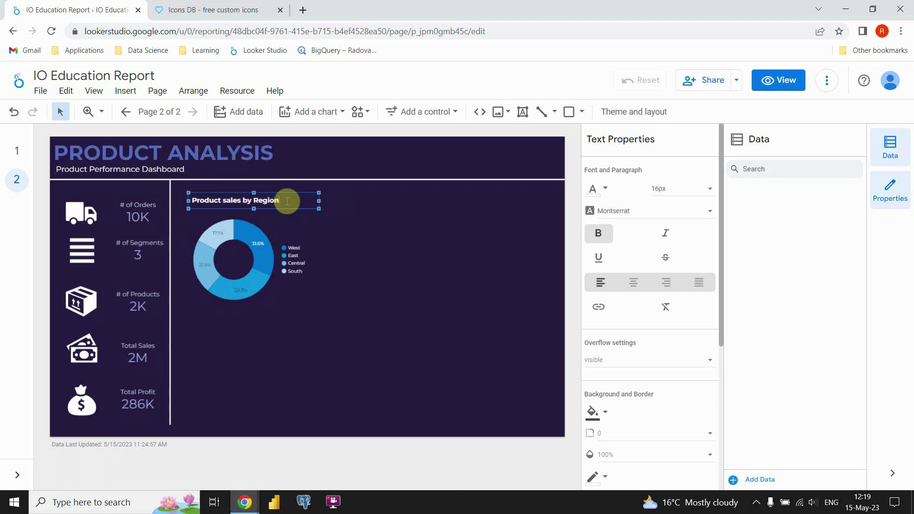
{"action": "left_click", "coordinate": [381, 247]}
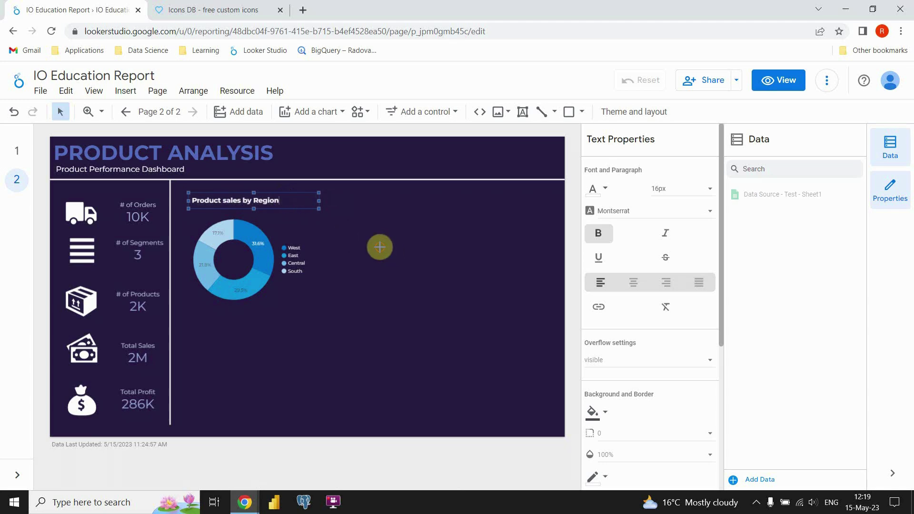
Step: Add a border shadow to the donut chart on page 2
{"action": "left_click", "coordinate": [319, 233]}
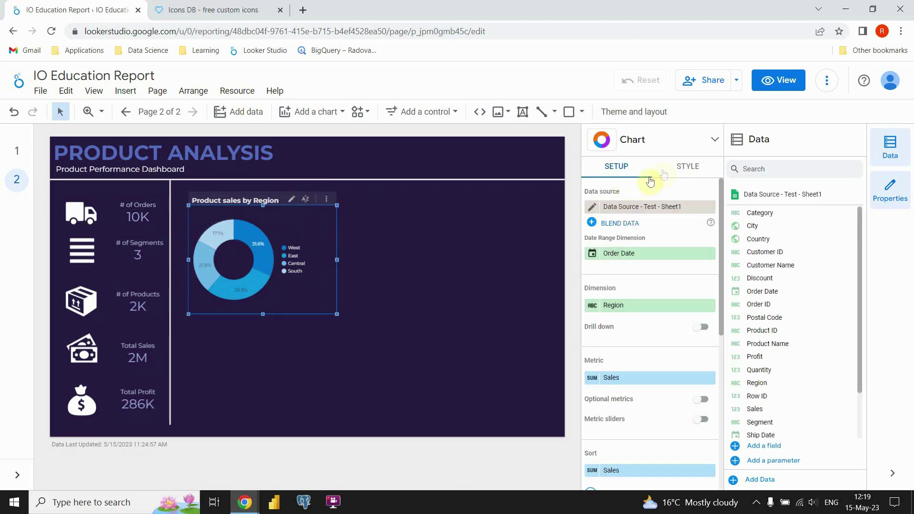
{"action": "left_click", "coordinate": [682, 170]}
{"action": "scroll", "coordinate": [666, 226], "scroll_direction": "down", "scroll_amount": 5}
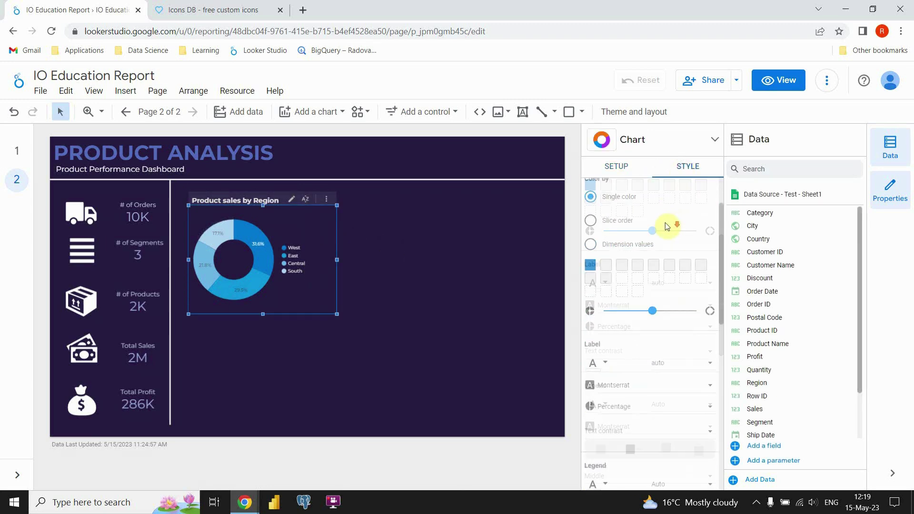
{"action": "scroll", "coordinate": [666, 226], "scroll_direction": "down", "scroll_amount": 3}
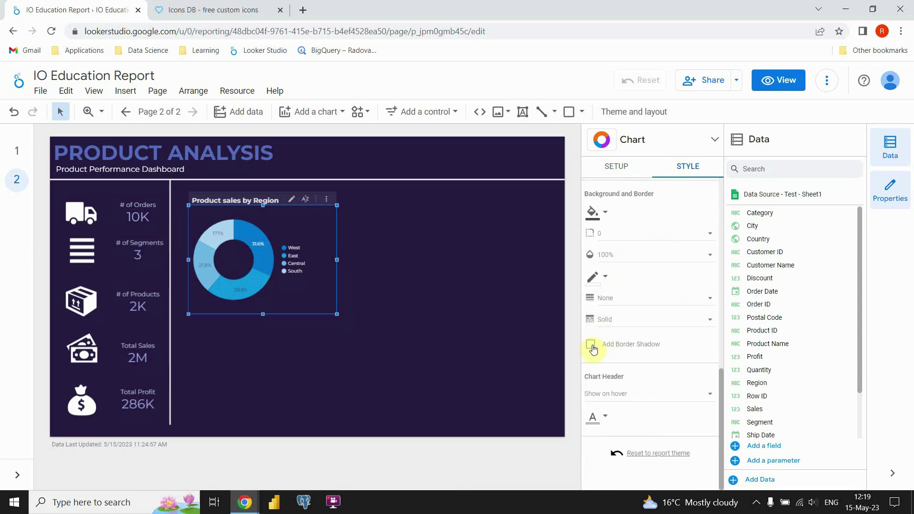
{"action": "left_click", "coordinate": [409, 283]}
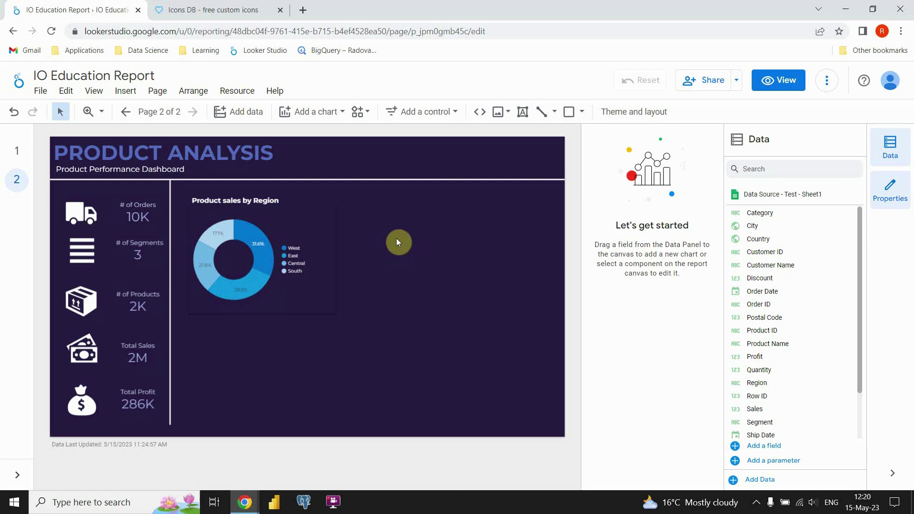
Step: Check the sub-category sales chart on page 1 and add a column chart beside the donut chart on page 2
{"action": "left_click", "coordinate": [18, 152]}
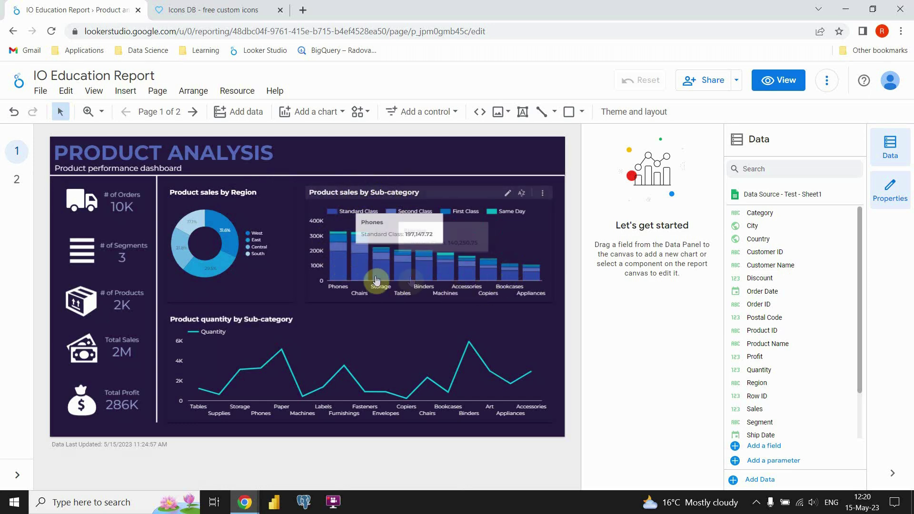
{"action": "left_click", "coordinate": [17, 182]}
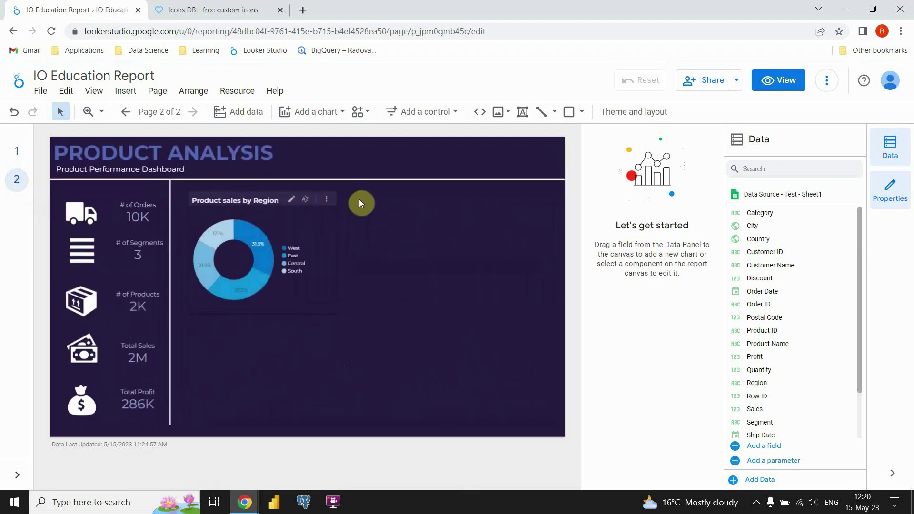
{"action": "left_click", "coordinate": [324, 116]}
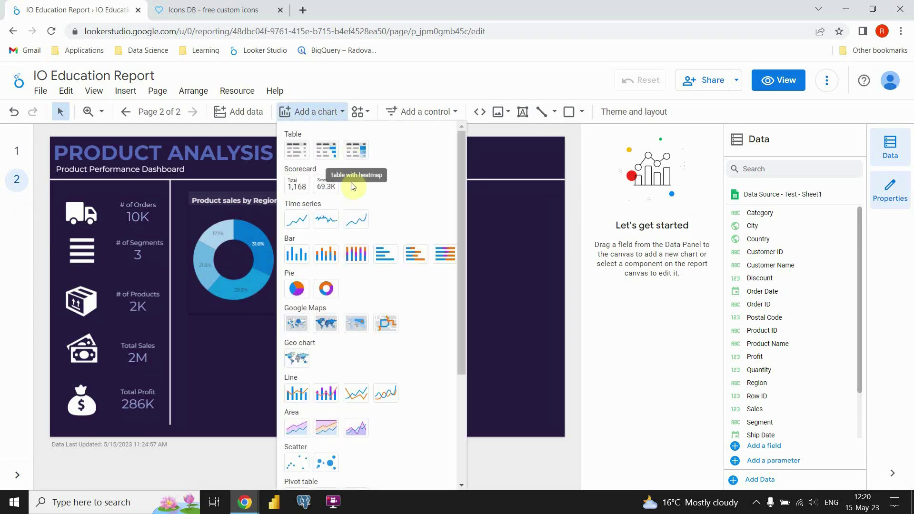
{"action": "left_click", "coordinate": [296, 254]}
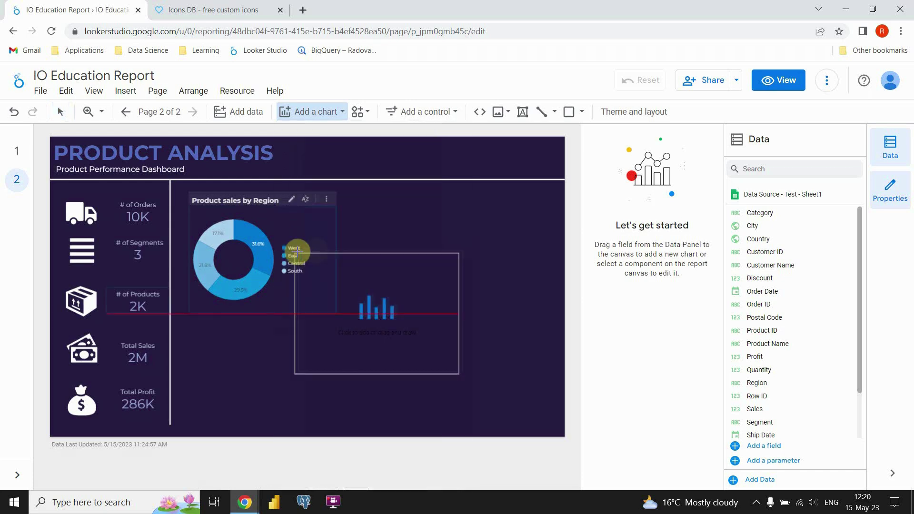
{"action": "left_click_drag", "start_coordinate": [346, 206], "coordinate": [427, 310]}
Step: Narrow the donut chart and widen the column chart so they share the row above the empty lower area
{"action": "left_click_drag", "start_coordinate": [524, 265], "coordinate": [552, 257]}
{"action": "left_click", "coordinate": [335, 257]}
{"action": "mouse_move", "coordinate": [336, 259]}
{"action": "left_mouse_down"}
{"action": "mouse_move", "coordinate": [315, 259]}
{"action": "mouse_move", "coordinate": [328, 257]}
{"action": "left_mouse_up"}
{"action": "left_click", "coordinate": [352, 207]}
{"action": "left_click", "coordinate": [398, 341]}
{"action": "left_click", "coordinate": [393, 305]}
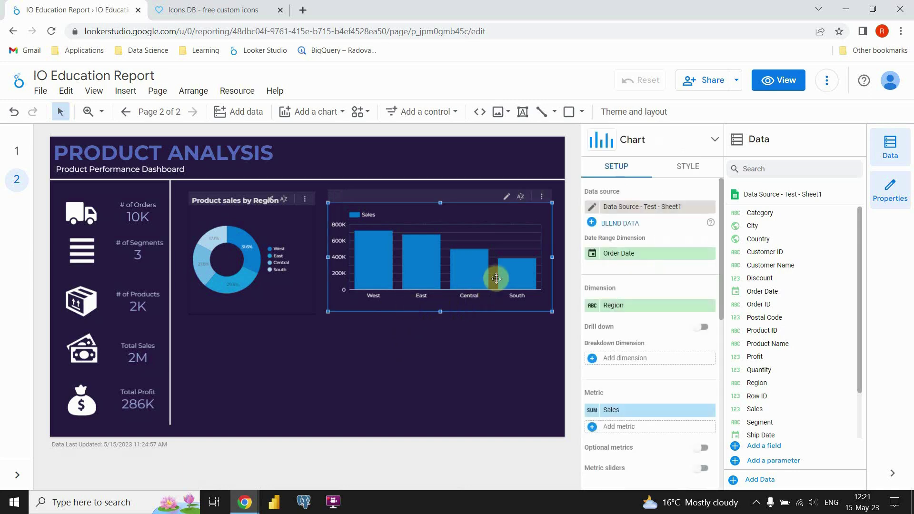
Step: Add a border shadow to the column chart and make its gridlines transparent
{"action": "left_click", "coordinate": [678, 166]}
{"action": "scroll", "coordinate": [659, 260], "scroll_direction": "down", "scroll_amount": 10}
{"action": "left_click", "coordinate": [590, 344]}
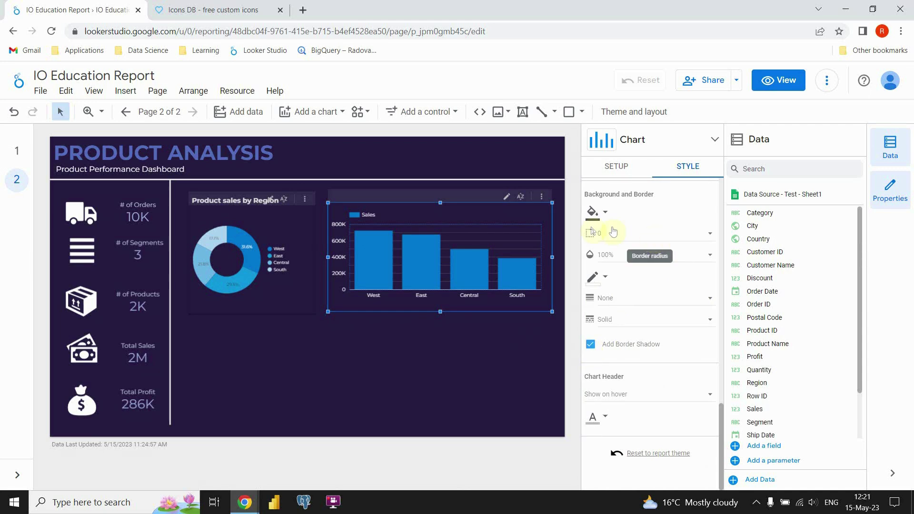
{"action": "scroll", "coordinate": [628, 259], "scroll_direction": "up", "scroll_amount": 1}
{"action": "scroll", "coordinate": [628, 259], "scroll_direction": "up", "scroll_amount": 5}
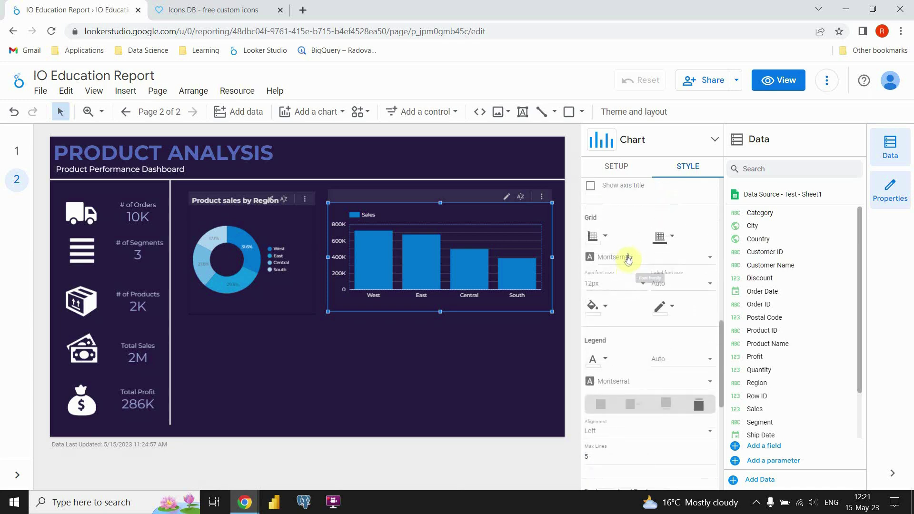
{"action": "left_click", "coordinate": [669, 239]}
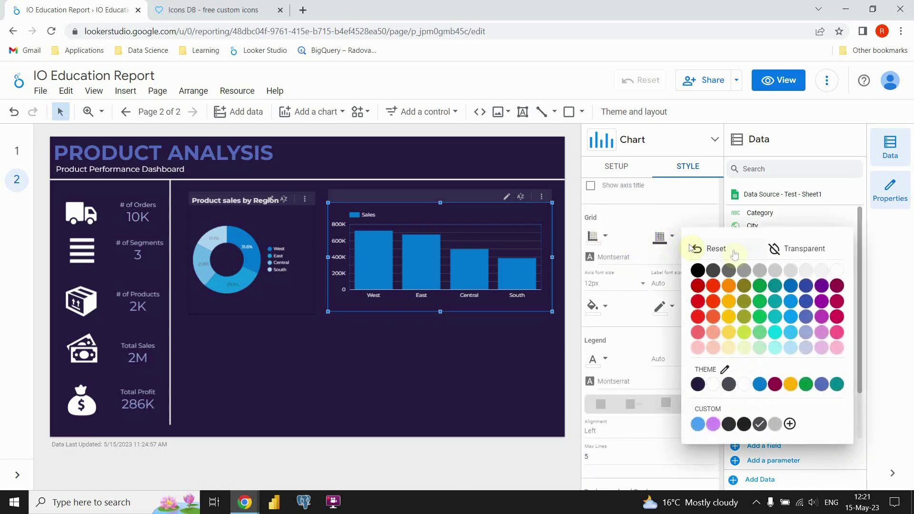
{"action": "left_click", "coordinate": [800, 250]}
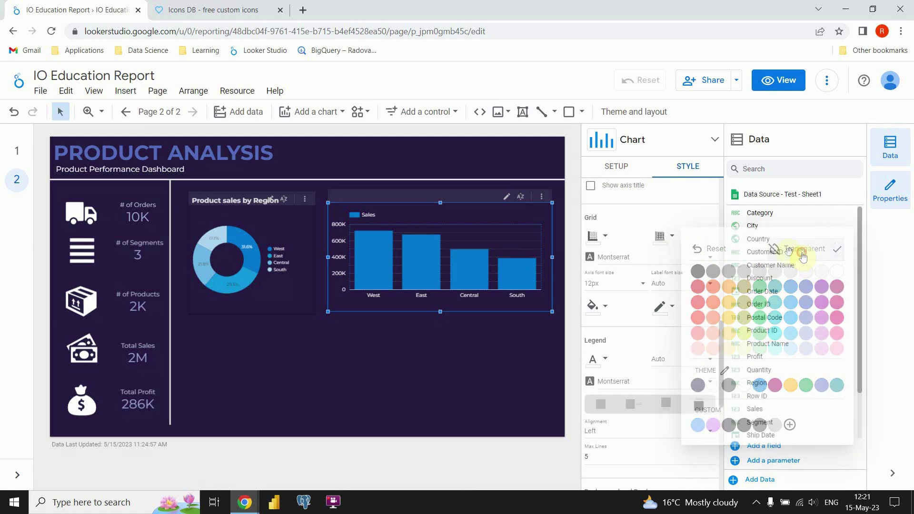
{"action": "left_click", "coordinate": [446, 329]}
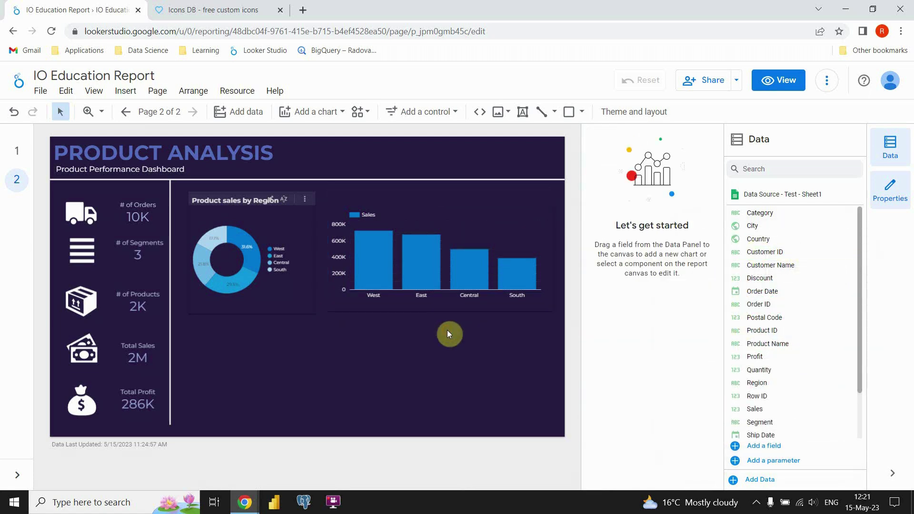
Step: Change the column chart to a stacked column chart and review the matching sub-category chart on page 1
{"action": "left_click", "coordinate": [465, 213]}
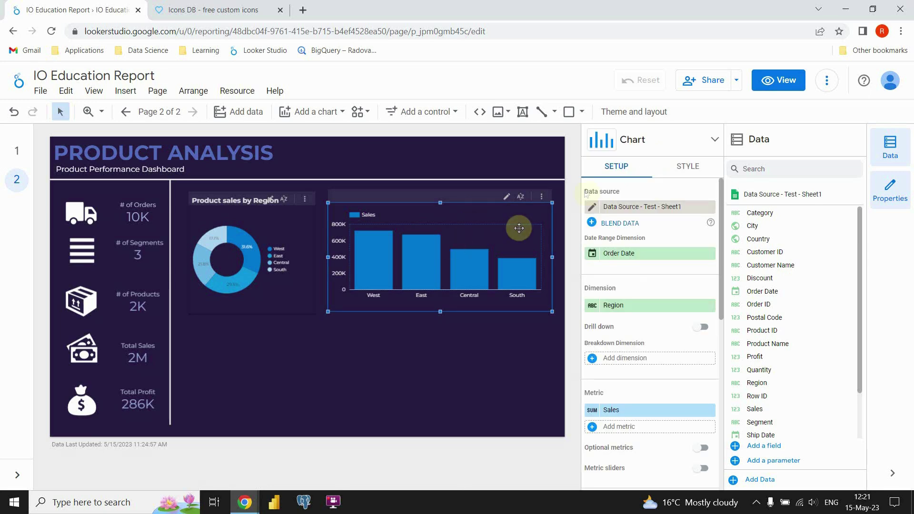
{"action": "left_click", "coordinate": [645, 141]}
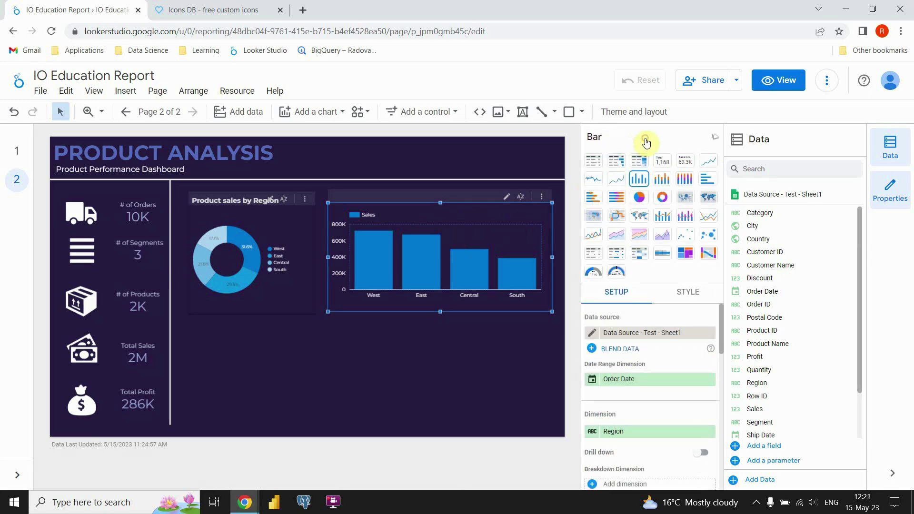
{"action": "left_click", "coordinate": [661, 182]}
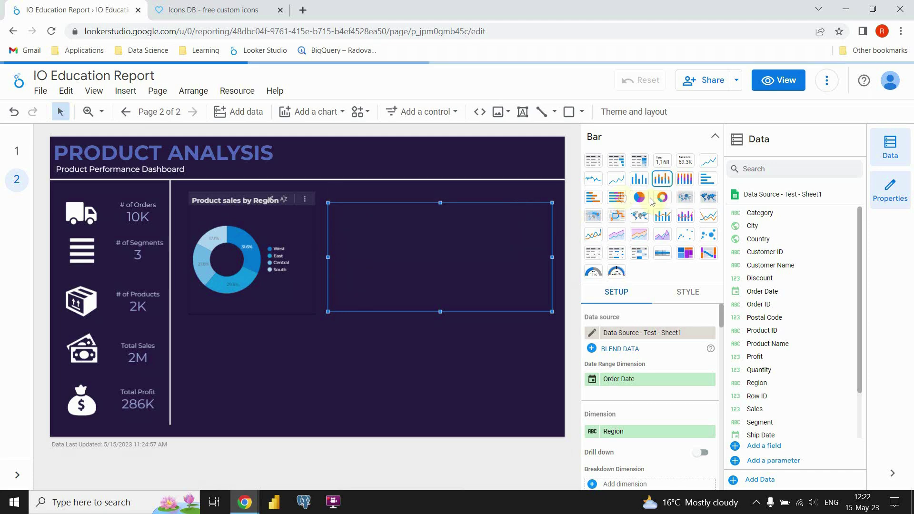
{"action": "left_click", "coordinate": [472, 157]}
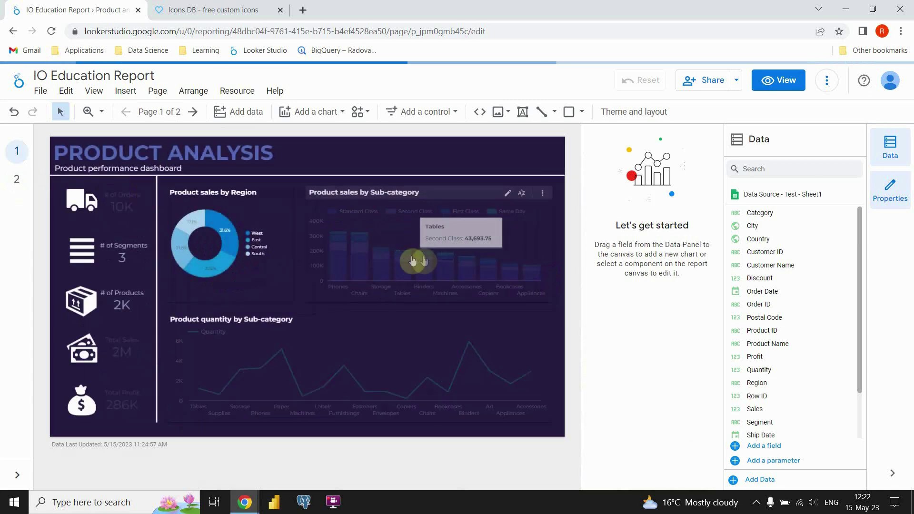
{"action": "left_click", "coordinate": [12, 178]}
{"action": "left_click", "coordinate": [490, 239]}
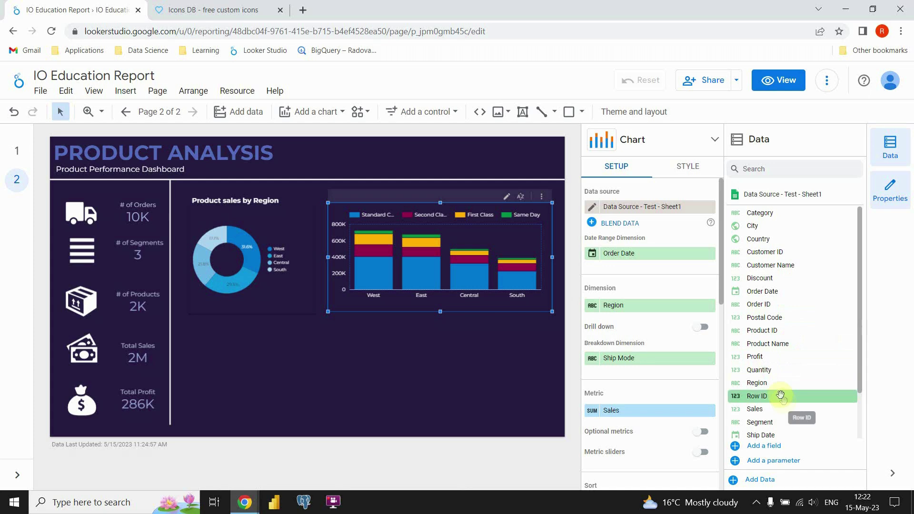
Step: Set the stacked column chart's dimension to Sub-Category and limit it to 10 bars
{"action": "scroll", "coordinate": [780, 388], "scroll_direction": "down", "scroll_amount": 1}
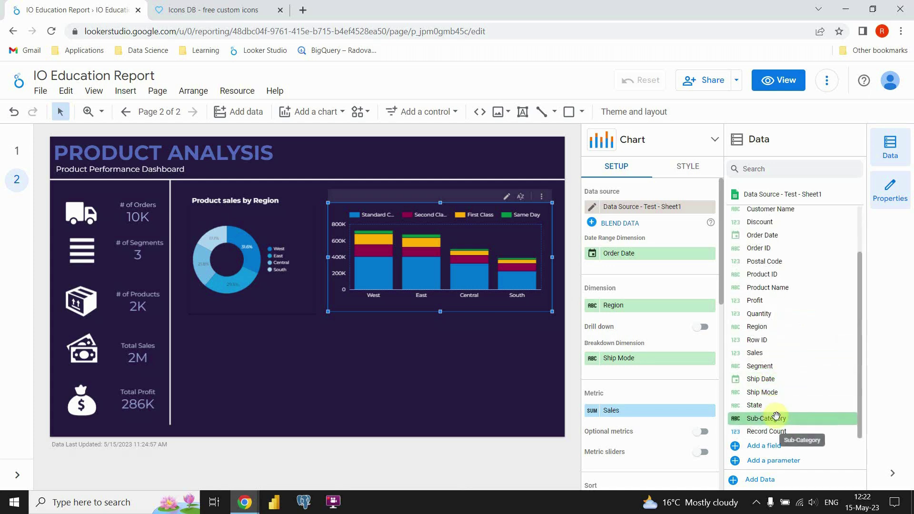
{"action": "left_click_drag", "start_coordinate": [765, 412], "coordinate": [635, 307]}
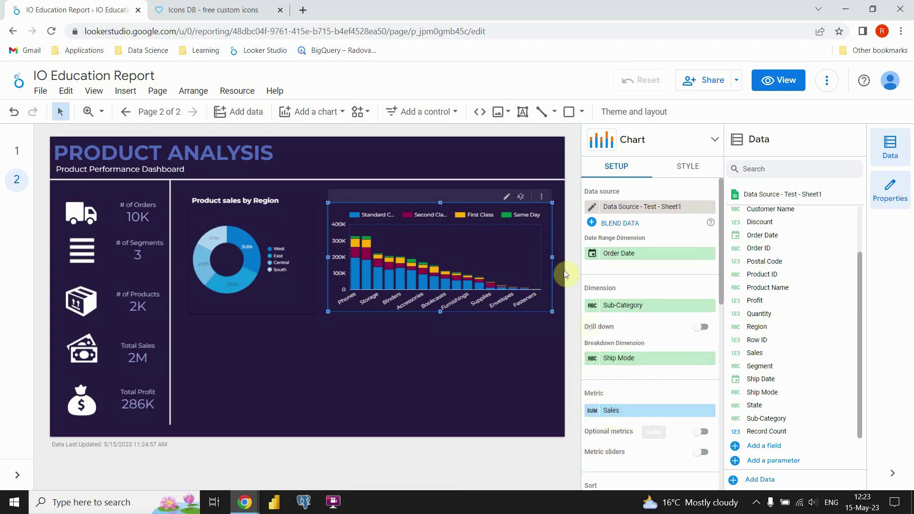
{"action": "mouse_move", "coordinate": [502, 292]}
{"action": "left_click", "coordinate": [687, 167]}
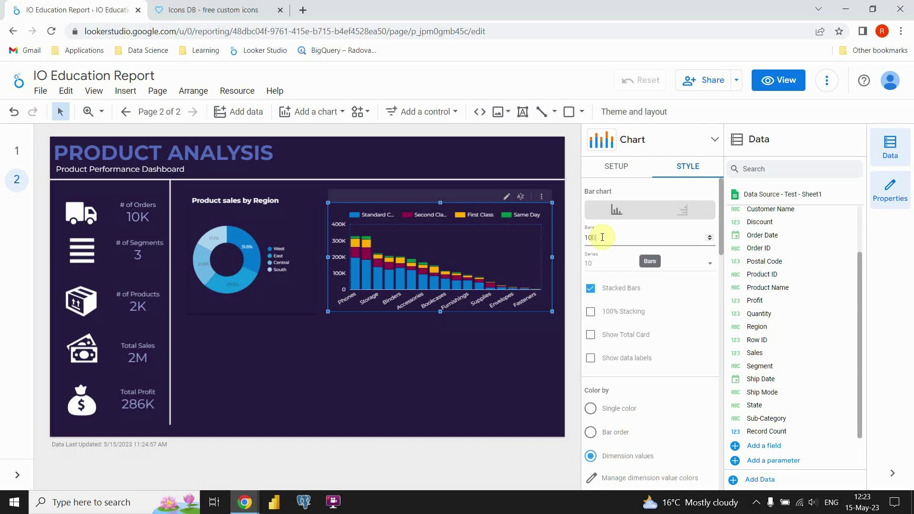
{"action": "key", "text": "BackSpace"}
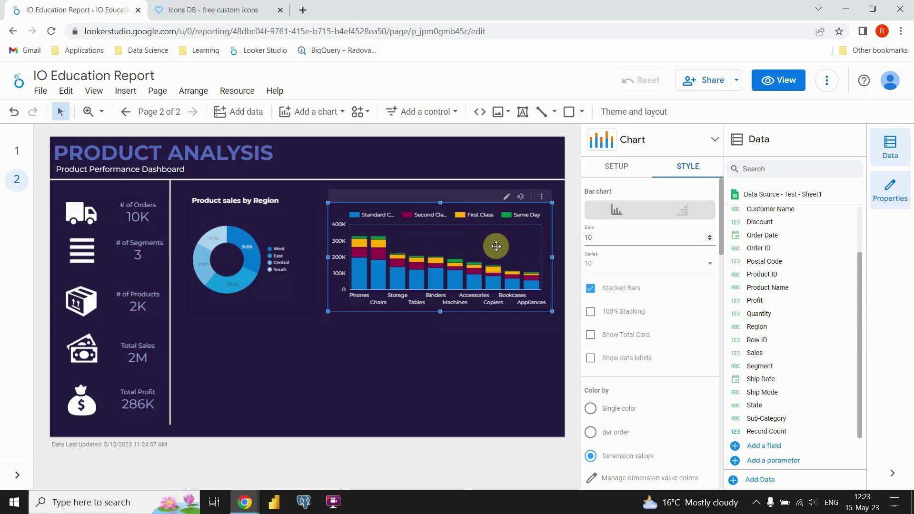
Step: Color the stacked column chart by a single color and choose dark indigo blue for it
{"action": "scroll", "coordinate": [662, 273], "scroll_direction": "down", "scroll_amount": 4}
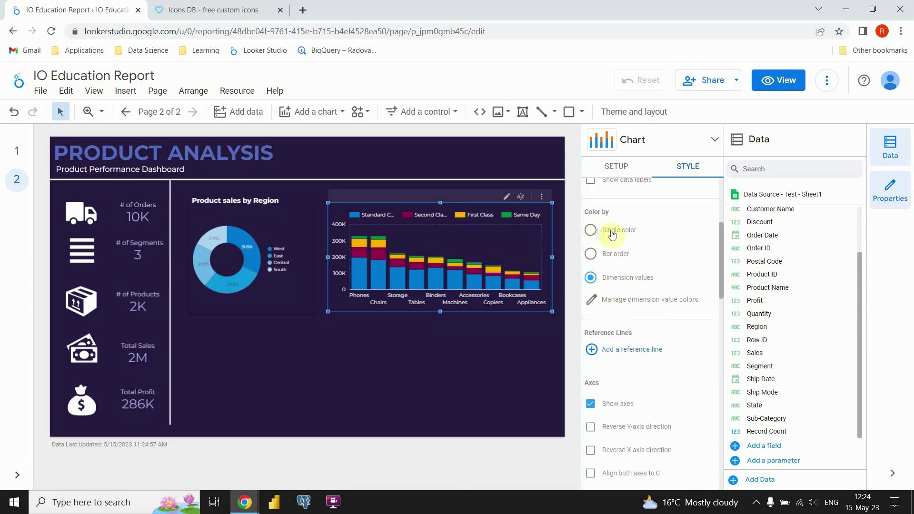
{"action": "left_click", "coordinate": [590, 232]}
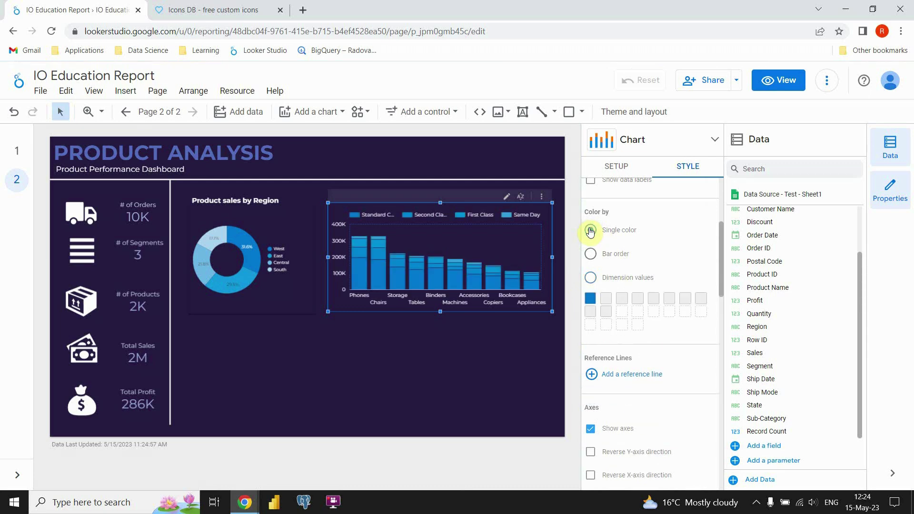
{"action": "left_click", "coordinate": [590, 299]}
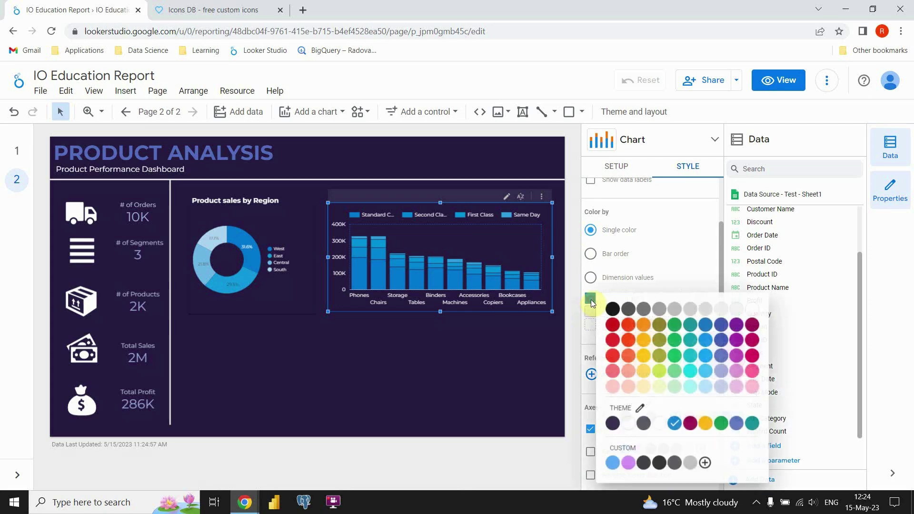
{"action": "left_click", "coordinate": [721, 326]}
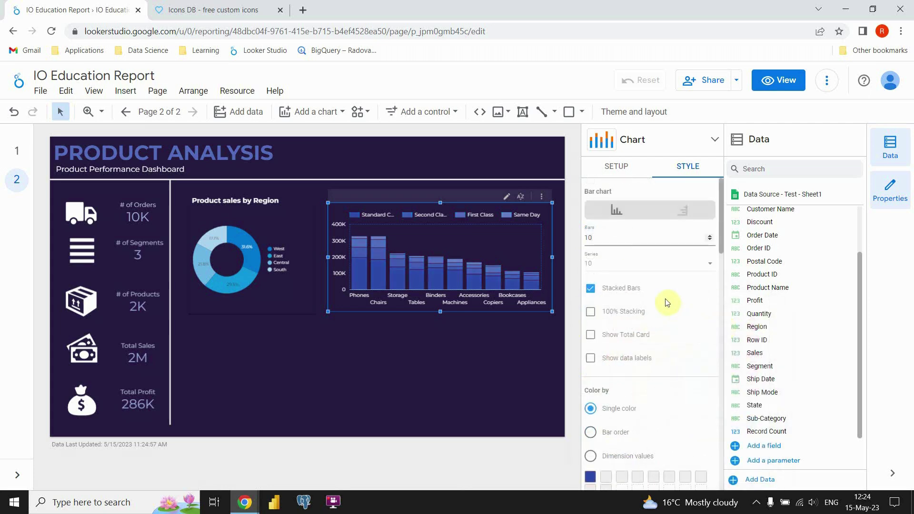
{"action": "left_click", "coordinate": [483, 340]}
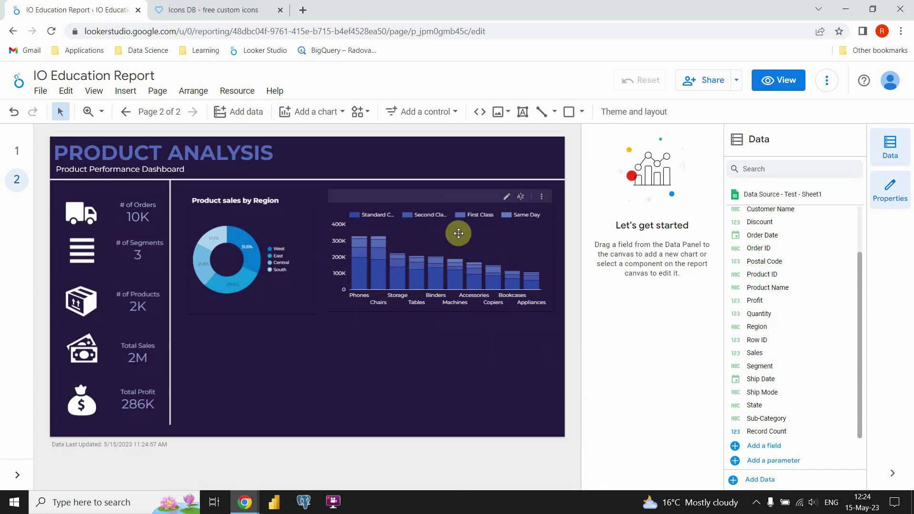
Step: Duplicate the donut chart's title, place the copy above the stacked column chart and change its text to "Product sales by Sub-category"
{"action": "left_click", "coordinate": [261, 194]}
{"action": "key", "text": "ctrl+c"}
{"action": "key", "text": "ctrl+v"}
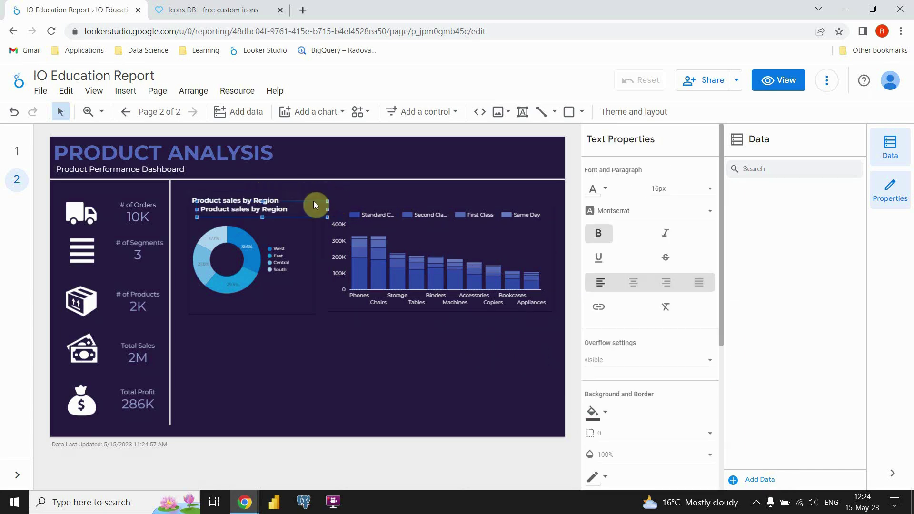
{"action": "left_click_drag", "start_coordinate": [303, 215], "coordinate": [435, 209]}
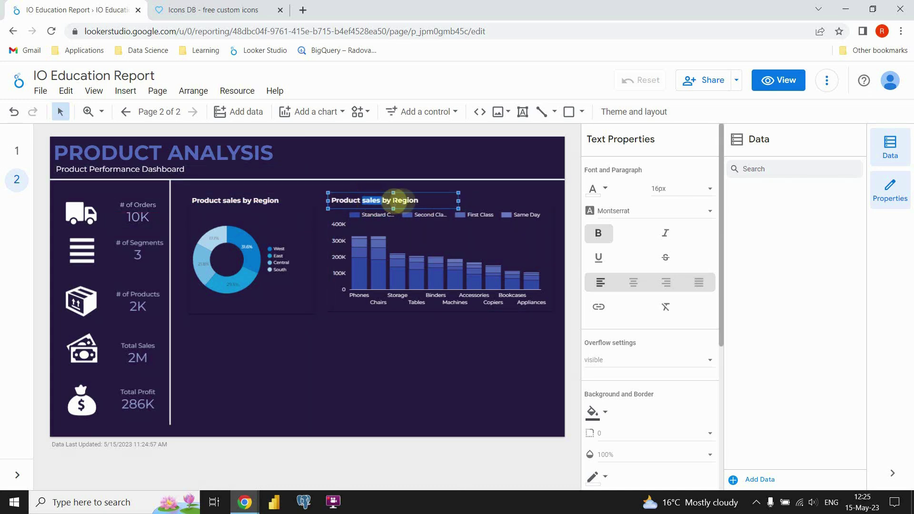
{"action": "double_click", "coordinate": [370, 201]}
{"action": "double_click", "coordinate": [409, 200]}
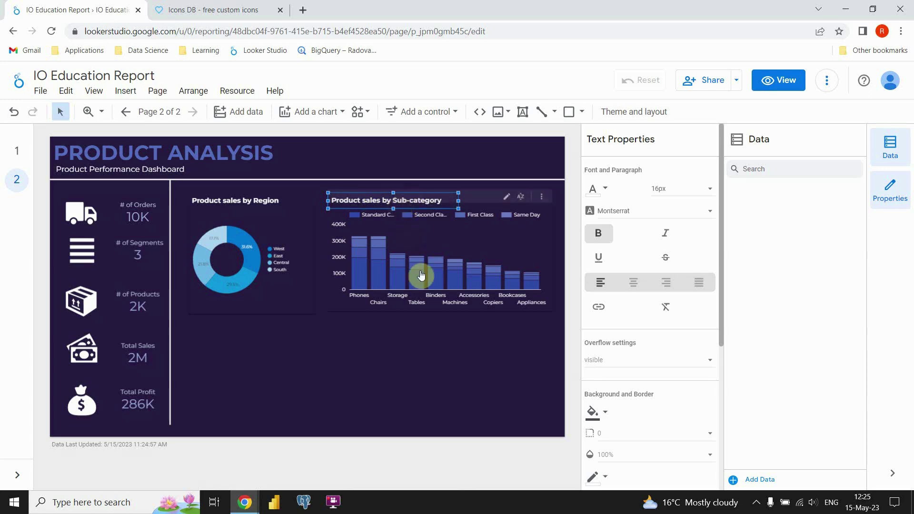
{"action": "left_click", "coordinate": [390, 326]}
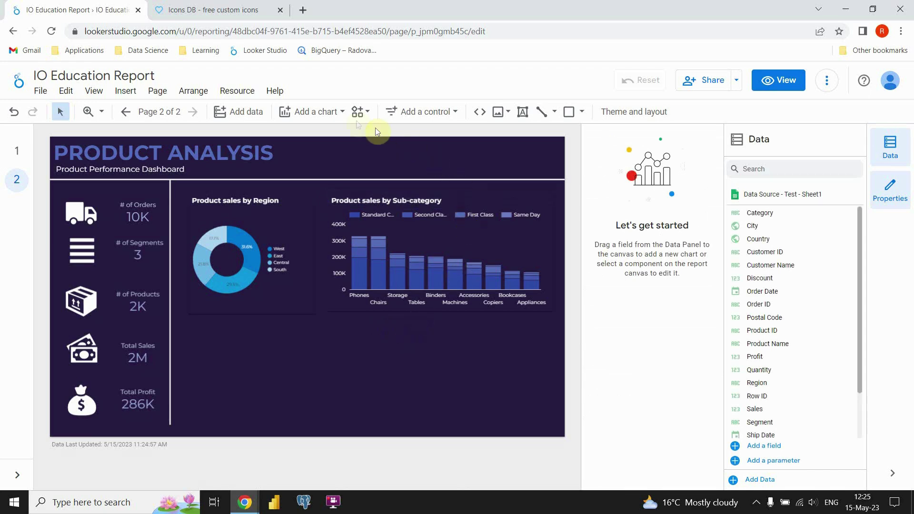
Step: Add a line chart below the donut chart and resize it to span the combined width of both upper charts
{"action": "left_click", "coordinate": [324, 113]}
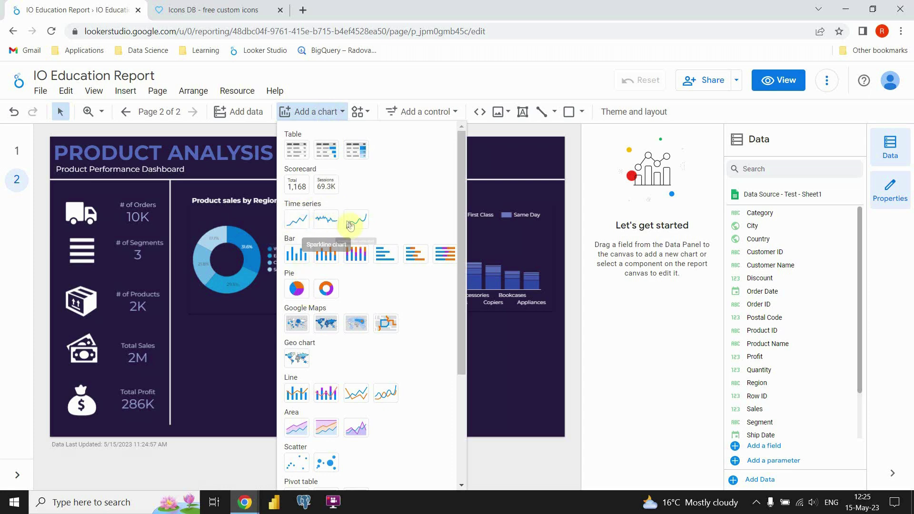
{"action": "left_click", "coordinate": [356, 394]}
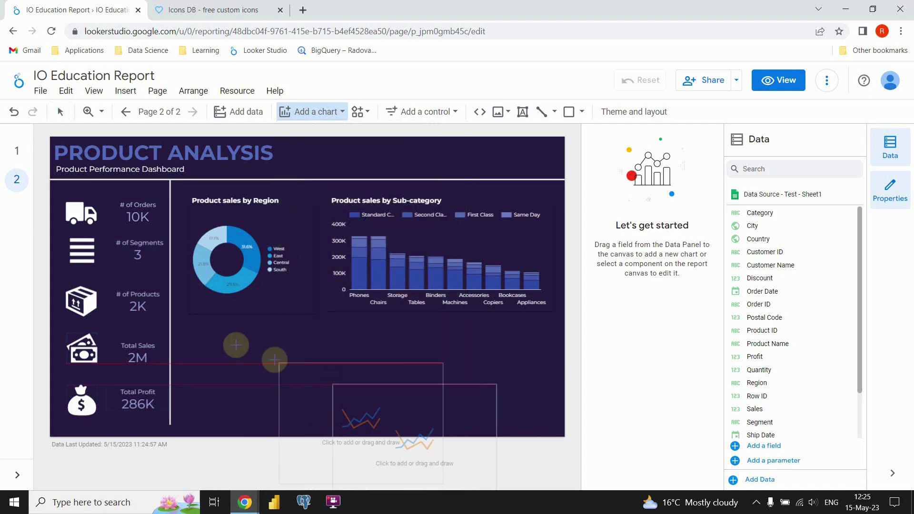
{"action": "left_click", "coordinate": [188, 321]}
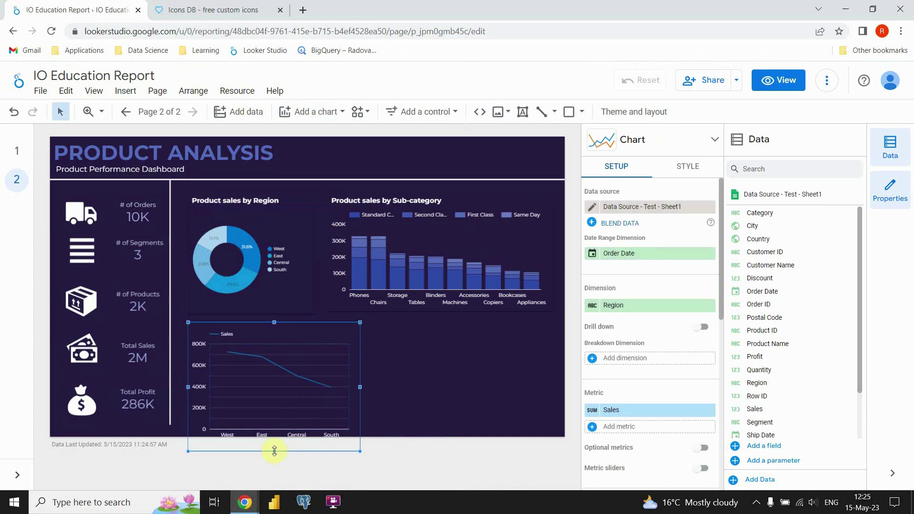
{"action": "left_click_drag", "start_coordinate": [275, 427], "coordinate": [273, 425]}
{"action": "left_click_drag", "start_coordinate": [360, 374], "coordinate": [379, 374]}
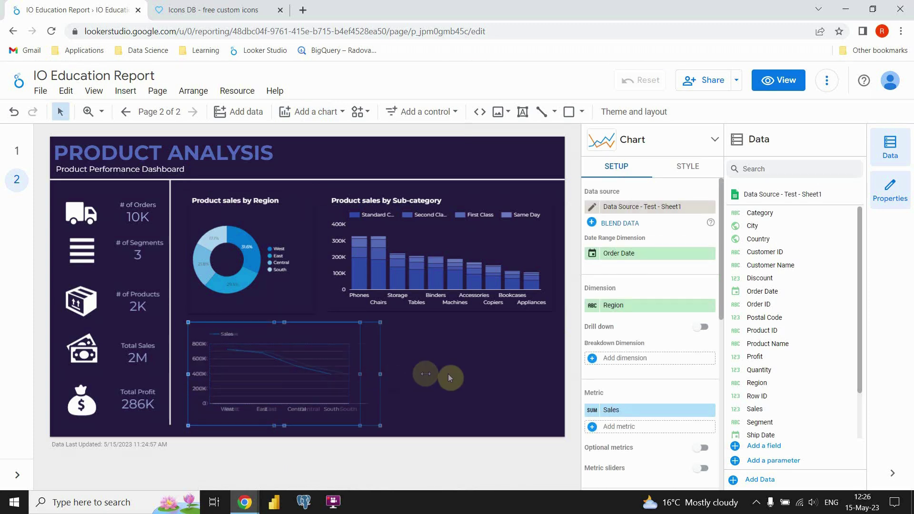
{"action": "left_click_drag", "start_coordinate": [515, 376], "coordinate": [551, 374]}
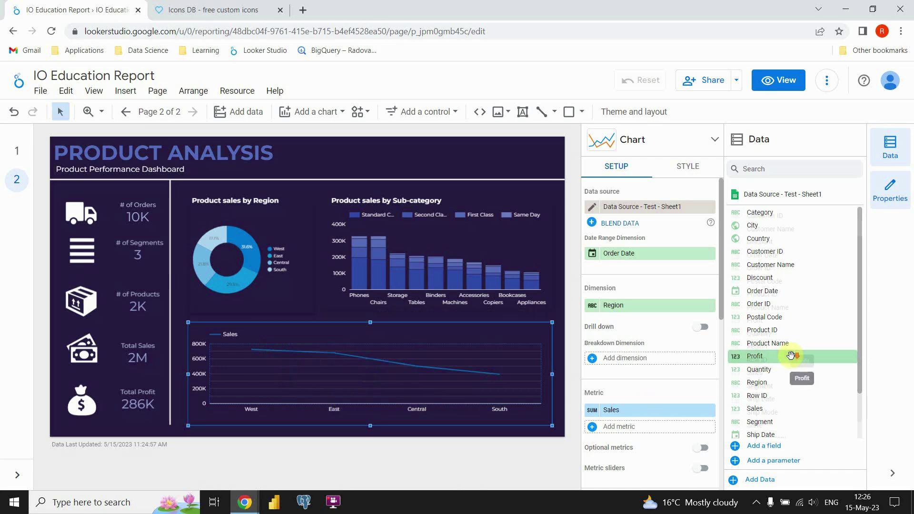
Step: Set the line chart's dimension to Sub-Category and replace its metric with Quantity
{"action": "scroll", "coordinate": [776, 372], "scroll_direction": "down", "scroll_amount": 2}
{"action": "left_click_drag", "start_coordinate": [775, 418], "coordinate": [636, 311]}
{"action": "left_click_drag", "start_coordinate": [634, 305], "coordinate": [633, 306]}
{"action": "left_click", "coordinate": [603, 417]}
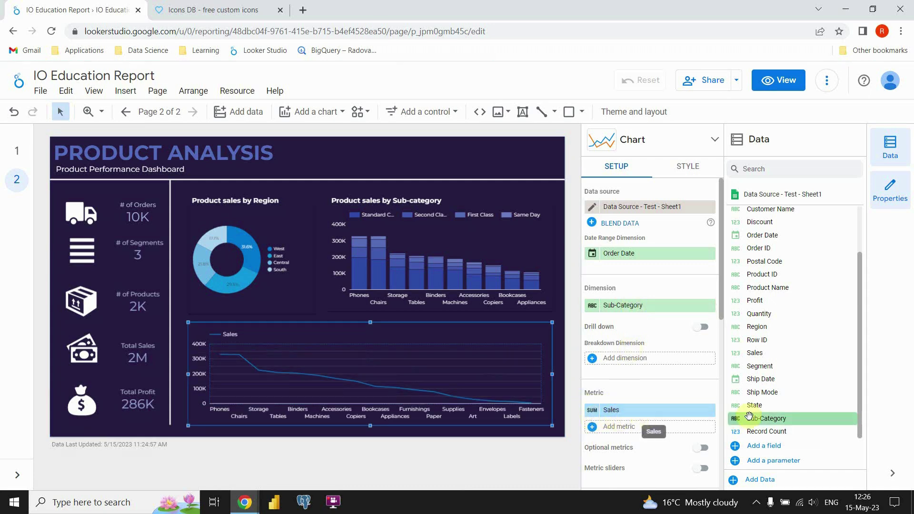
{"action": "left_click_drag", "start_coordinate": [771, 315], "coordinate": [591, 426]}
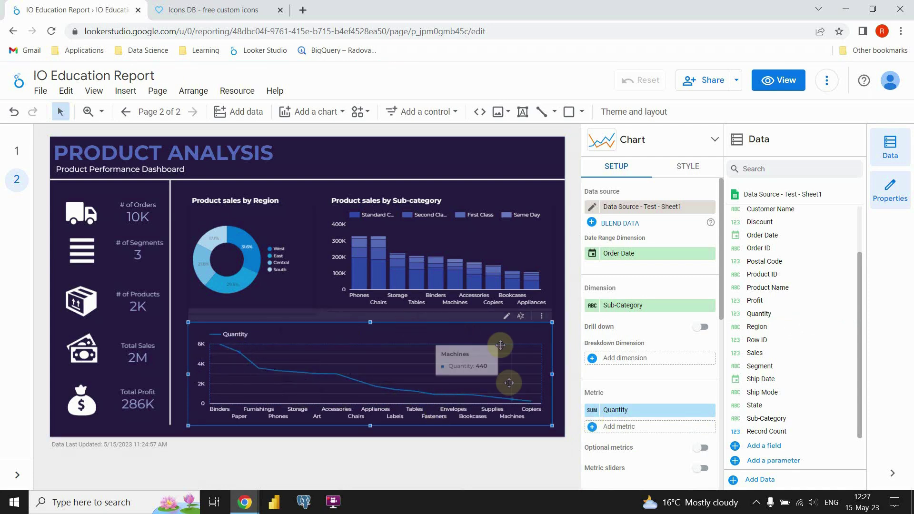
Step: Change the line chart's series color to light blue and set the line weight to 3
{"action": "left_click", "coordinate": [688, 167]}
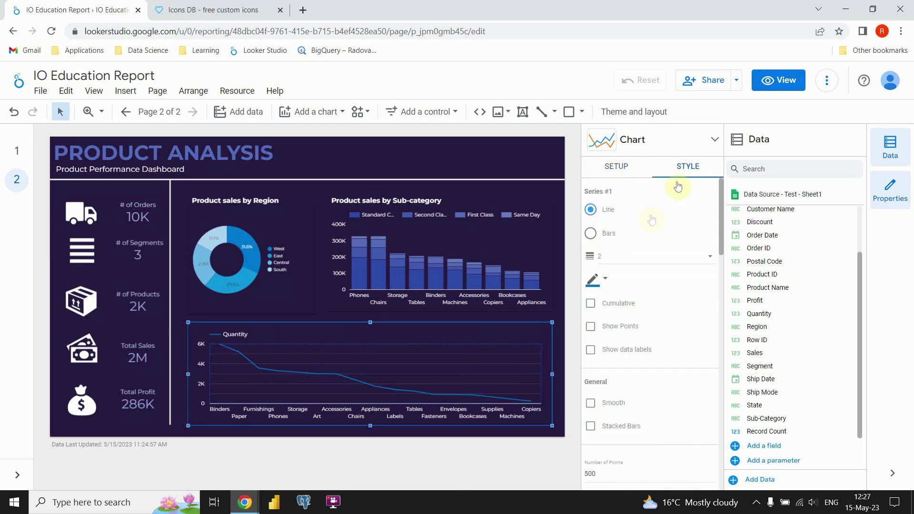
{"action": "left_click", "coordinate": [596, 279]}
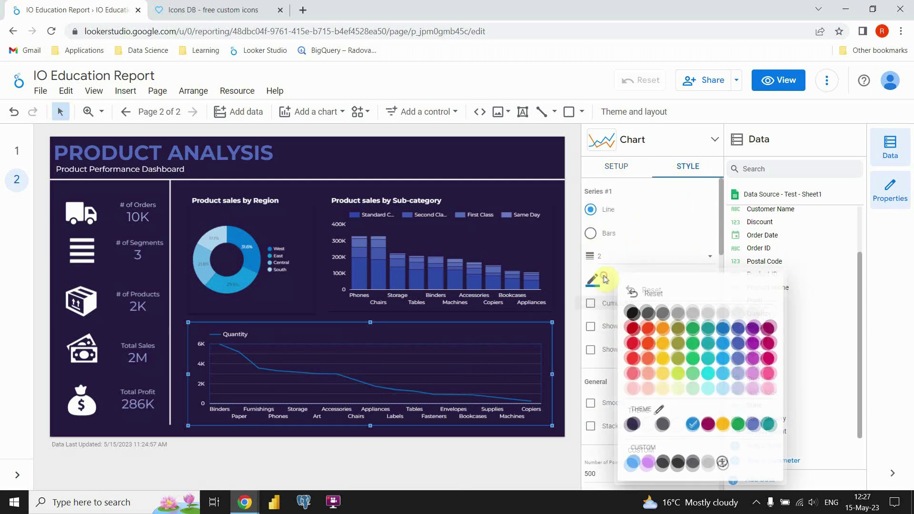
{"action": "left_click", "coordinate": [725, 373]}
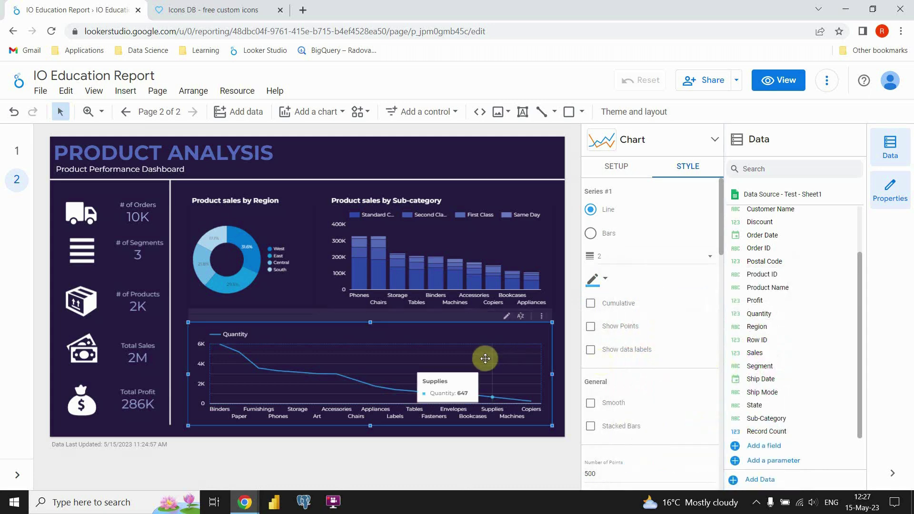
{"action": "left_click", "coordinate": [676, 261]}
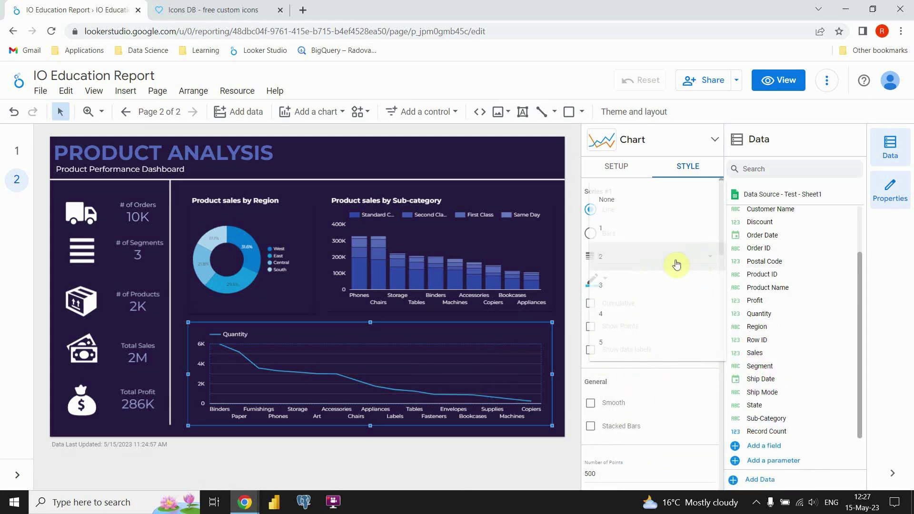
{"action": "left_click", "coordinate": [618, 287]}
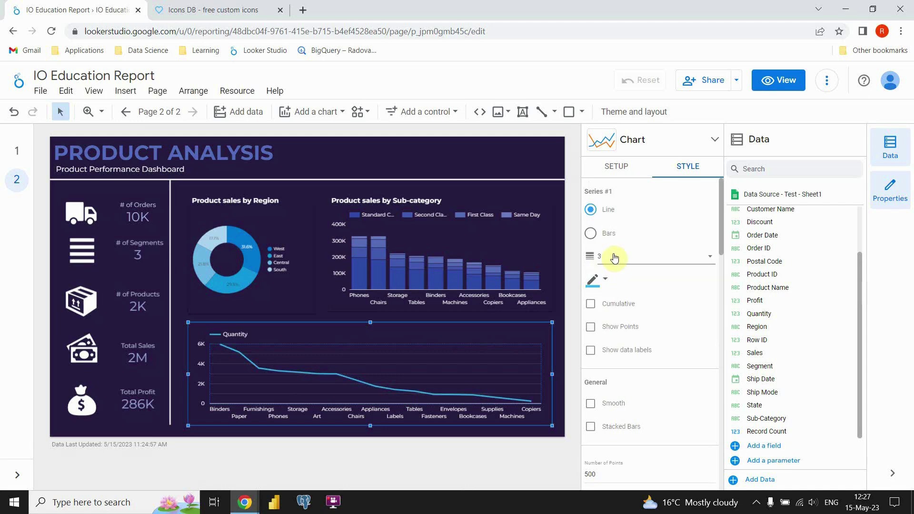
Step: Make the line chart's grid color transparent
{"action": "scroll", "coordinate": [639, 285], "scroll_direction": "down", "scroll_amount": 10}
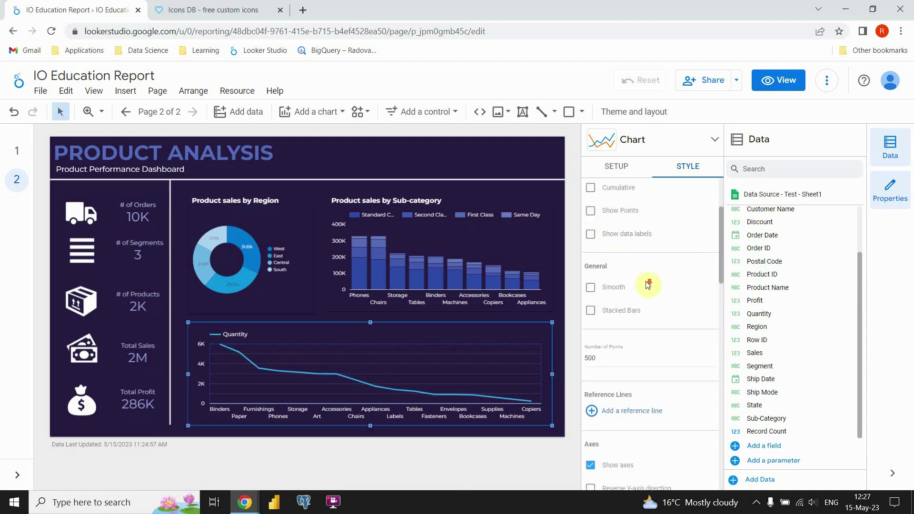
{"action": "scroll", "coordinate": [648, 285], "scroll_direction": "down", "scroll_amount": 5}
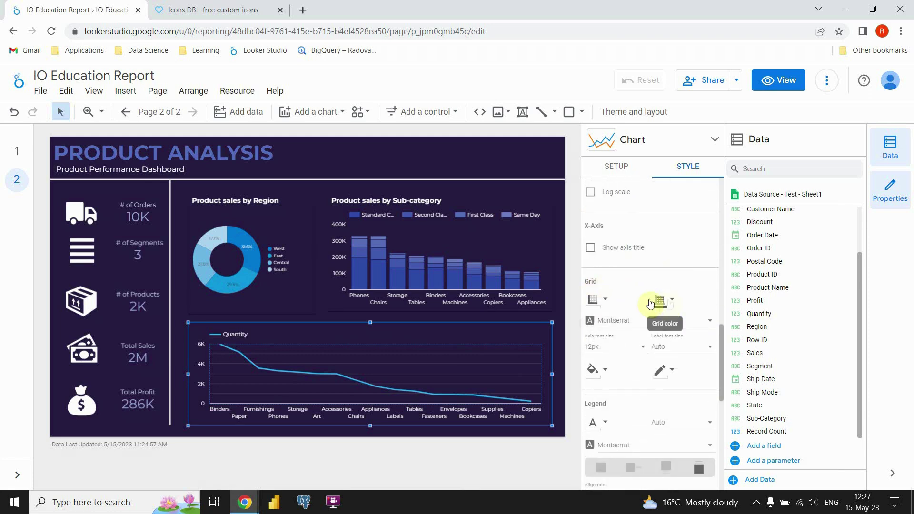
{"action": "left_click", "coordinate": [668, 304]}
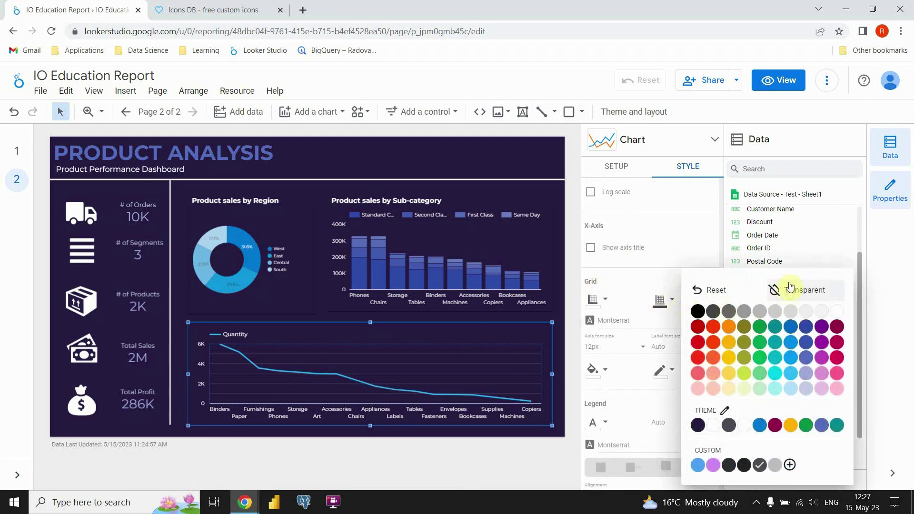
{"action": "left_click", "coordinate": [797, 290]}
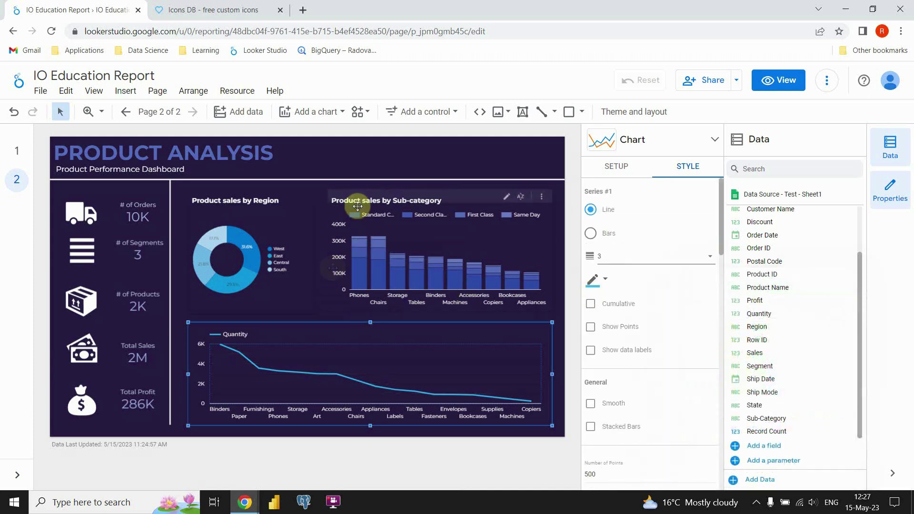
{"action": "left_click", "coordinate": [377, 164]}
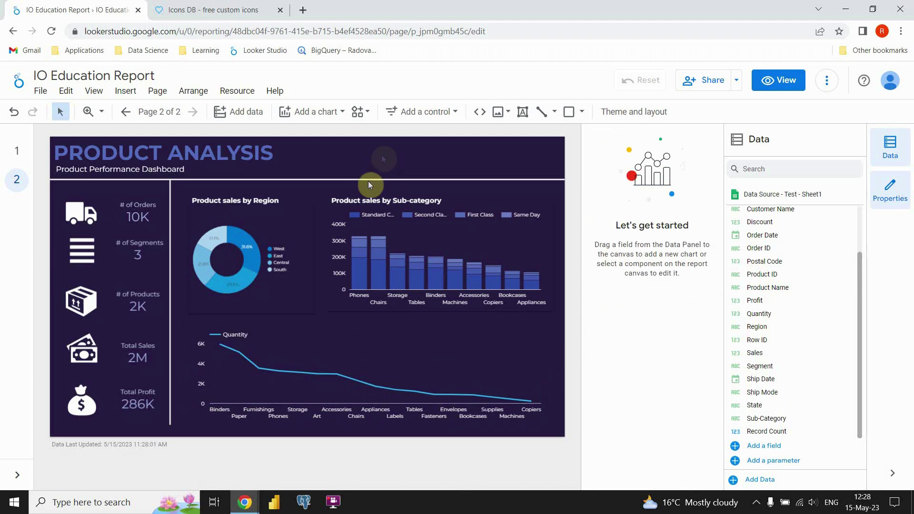
Step: Turn off the border shadow of the line chart
{"action": "left_click", "coordinate": [359, 349]}
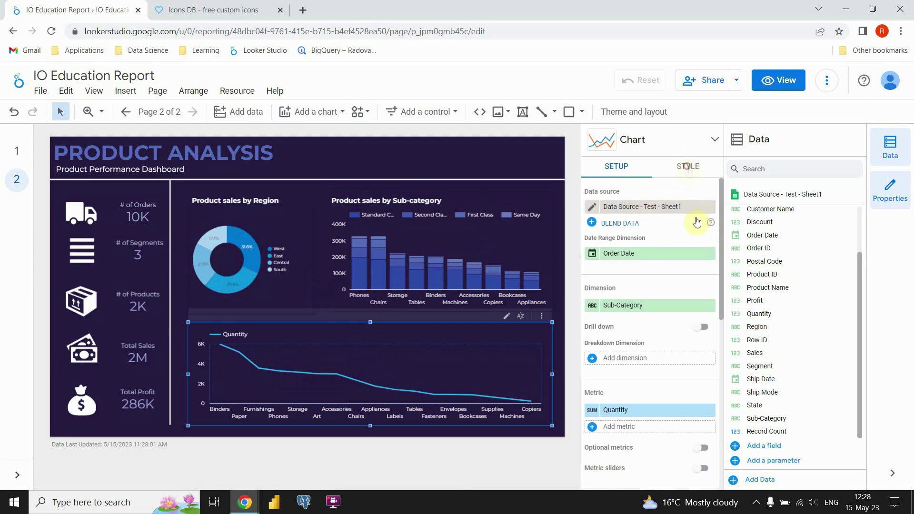
{"action": "left_click", "coordinate": [688, 167]}
{"action": "scroll", "coordinate": [664, 262], "scroll_direction": "down", "scroll_amount": 10}
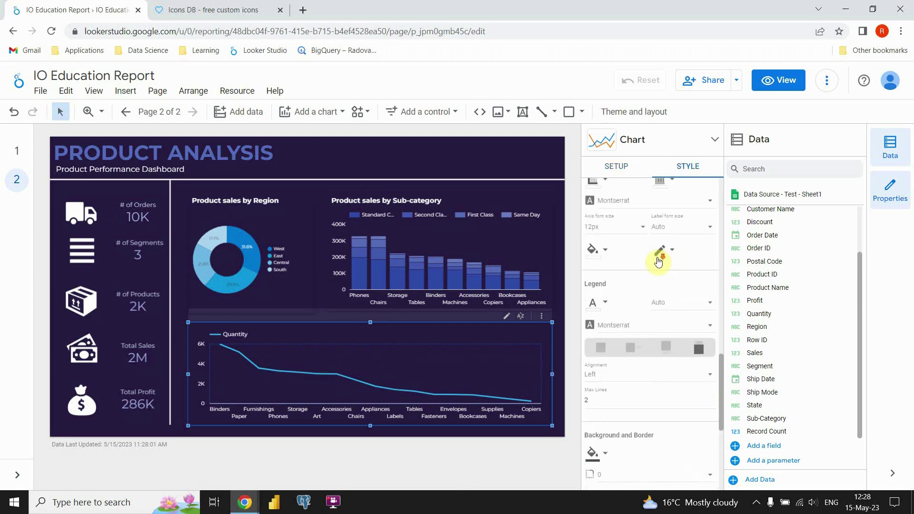
{"action": "left_click", "coordinate": [591, 346]}
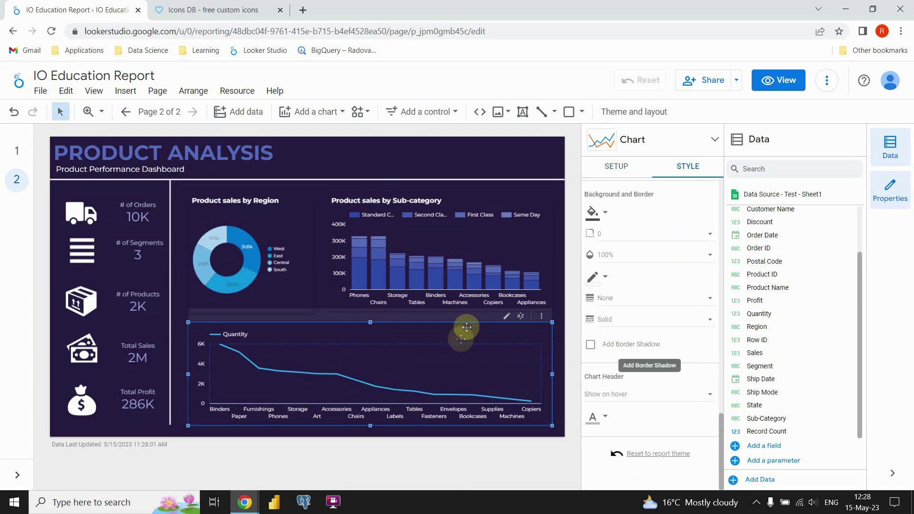
{"action": "left_click", "coordinate": [560, 358]}
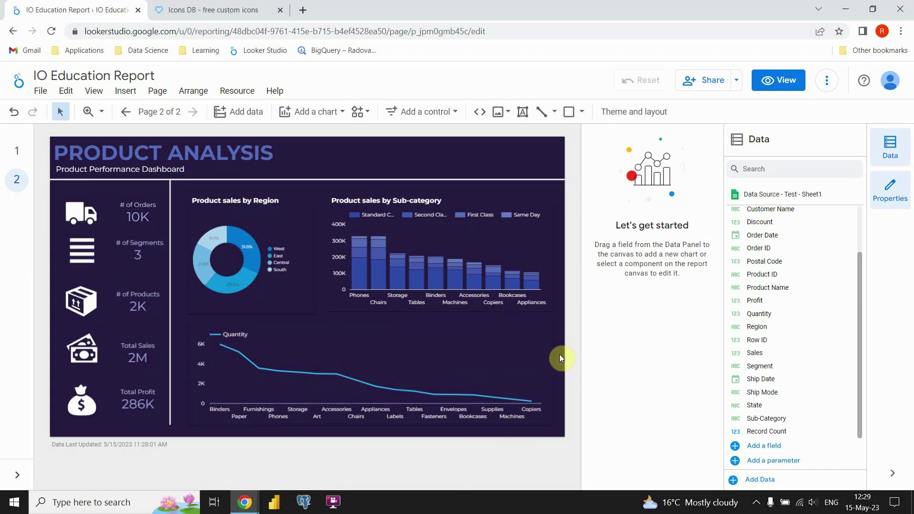
Step: Sort the line chart by Sub-Category instead of Quantity, keeping the order descending
{"action": "left_click", "coordinate": [561, 358]}
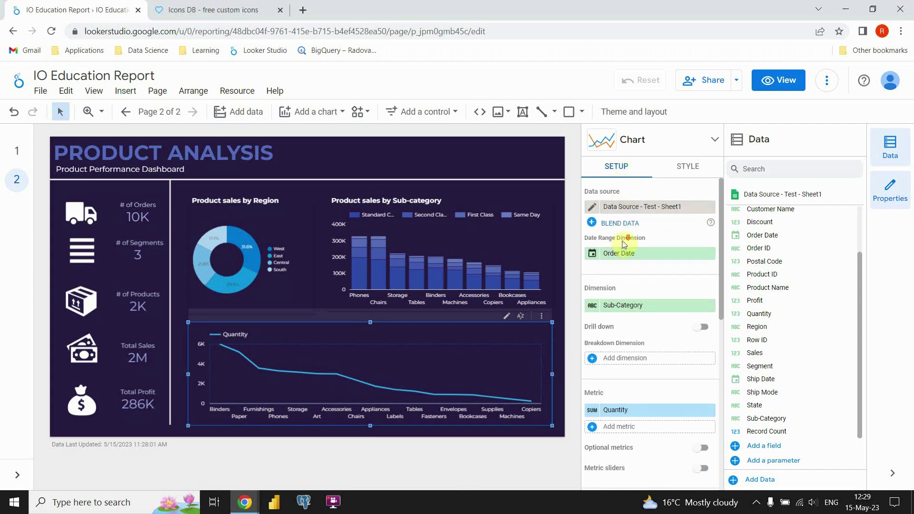
{"action": "scroll", "coordinate": [618, 248], "scroll_direction": "down", "scroll_amount": 10}
{"action": "scroll", "coordinate": [618, 252], "scroll_direction": "up", "scroll_amount": 3}
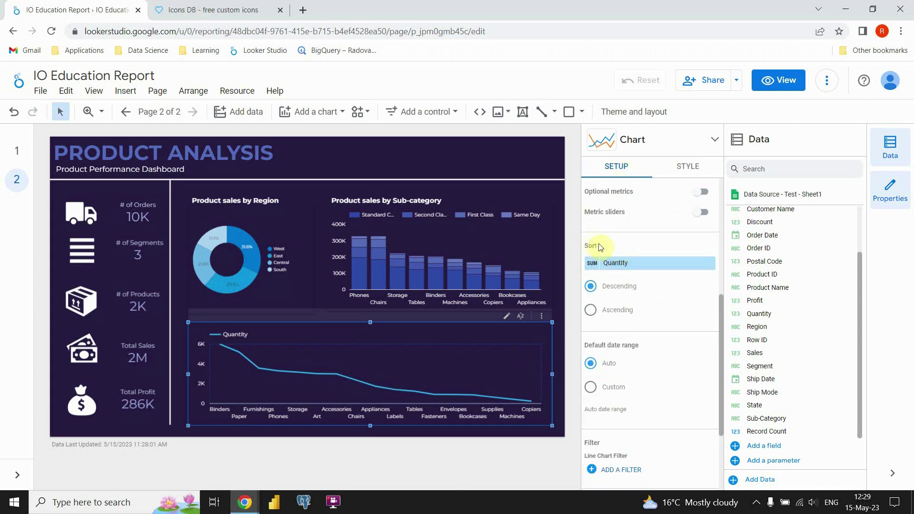
{"action": "scroll", "coordinate": [598, 257], "scroll_direction": "up", "scroll_amount": 4}
{"action": "left_click_drag", "start_coordinate": [618, 229], "coordinate": [622, 442]}
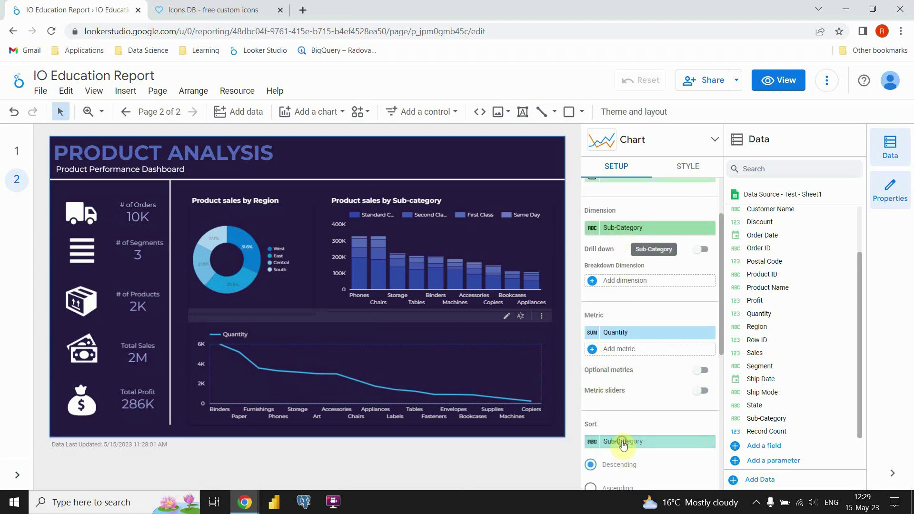
{"action": "scroll", "coordinate": [634, 388], "scroll_direction": "down", "scroll_amount": 3}
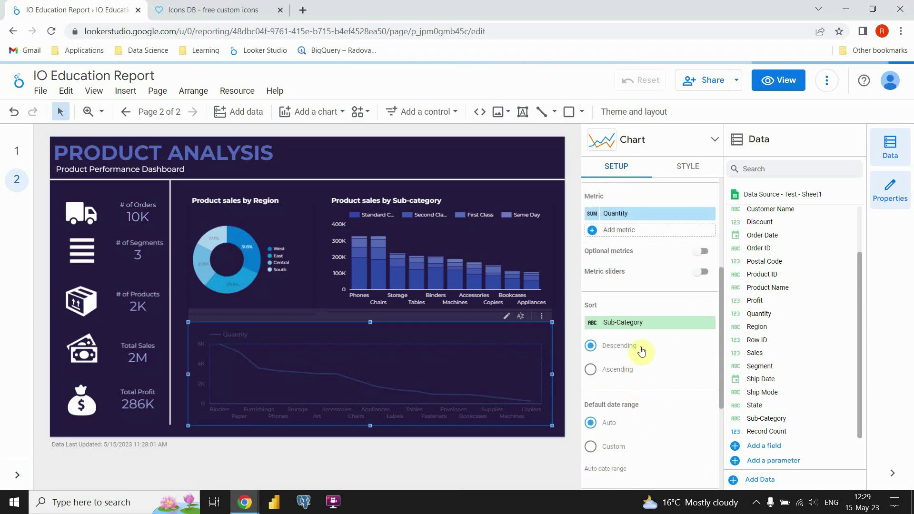
{"action": "key", "text": "Escape"}
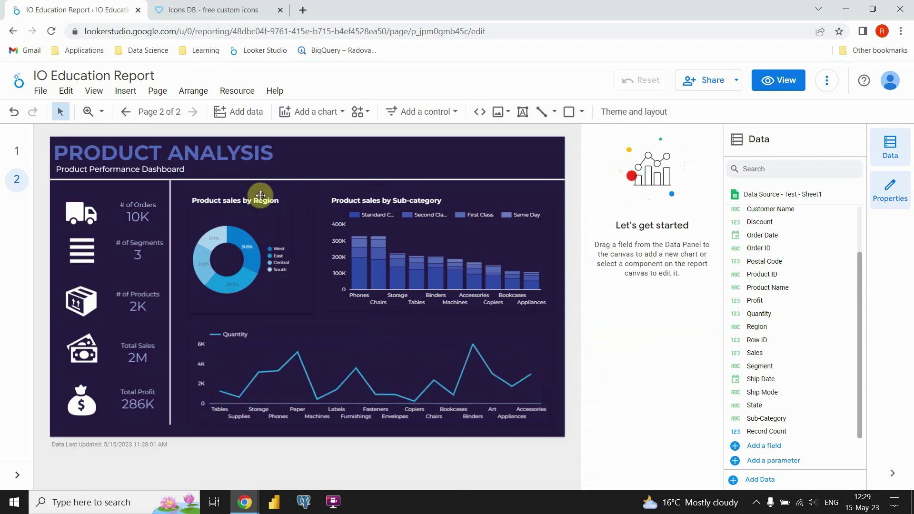
Step: Duplicate the donut chart's title, place the copy above the line chart and lower the chart's upper edge to make room
{"action": "left_click", "coordinate": [261, 195]}
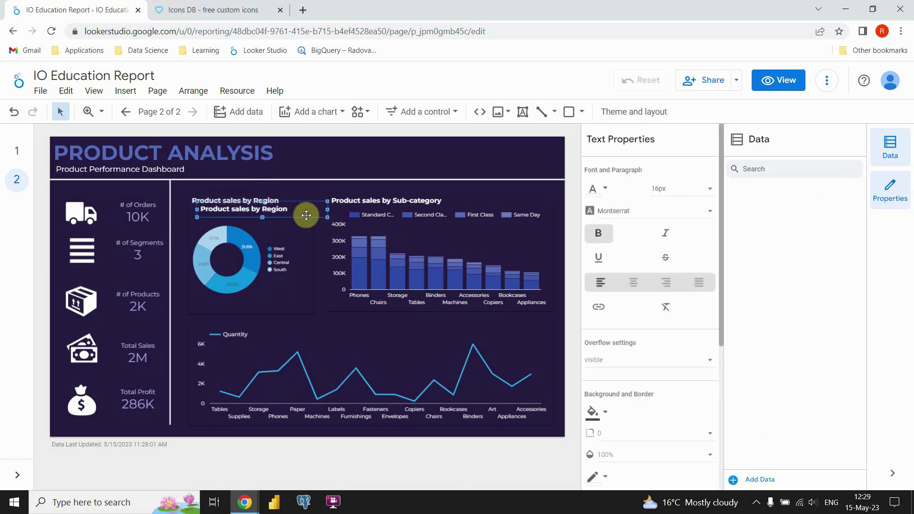
{"action": "left_click_drag", "start_coordinate": [308, 218], "coordinate": [302, 336]}
{"action": "left_click", "coordinate": [369, 340]}
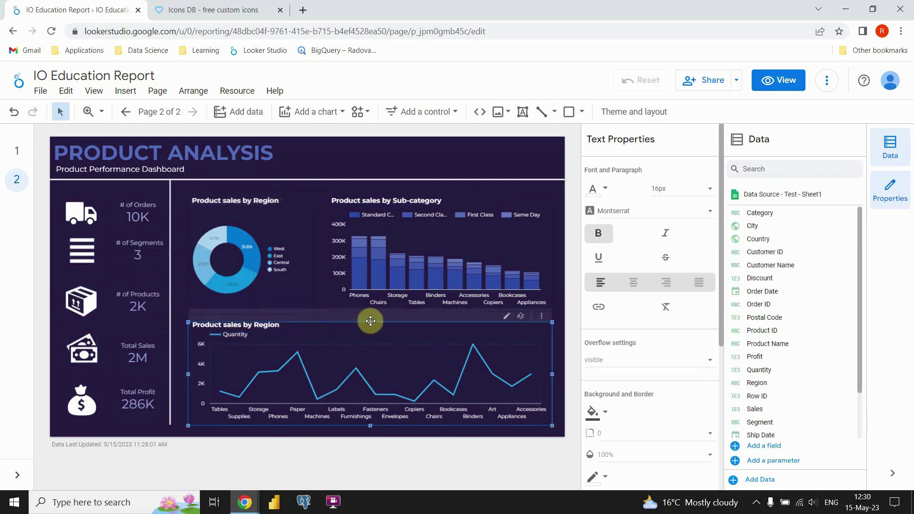
{"action": "left_click_drag", "start_coordinate": [370, 320], "coordinate": [367, 336]}
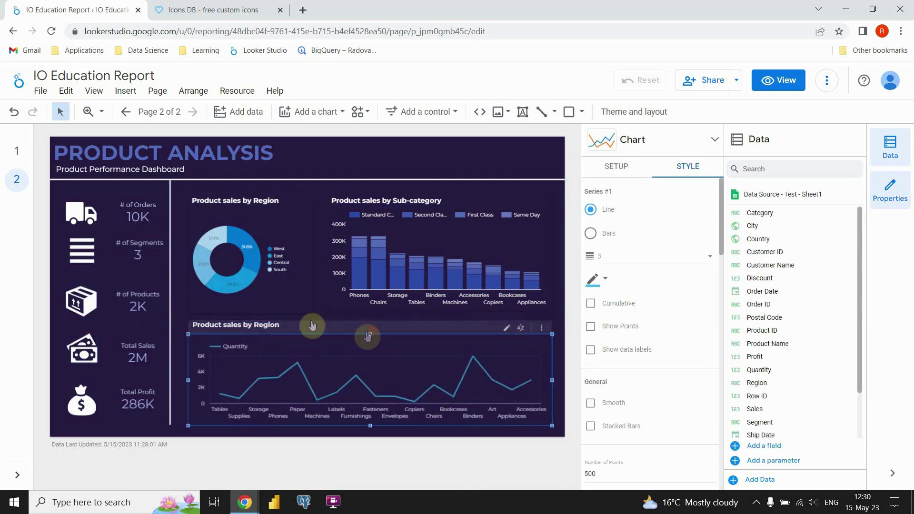
{"action": "left_click", "coordinate": [333, 159]}
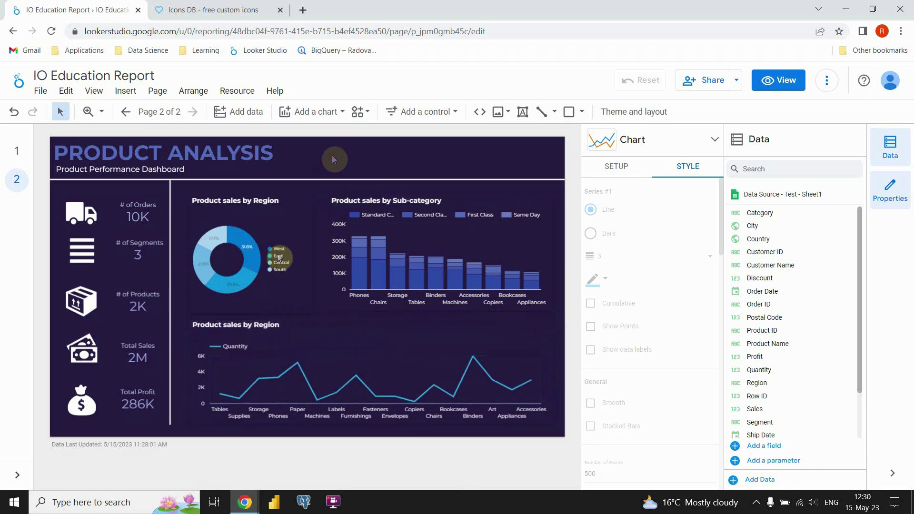
Step: Move the copied title slightly down toward the line chart and change its text to "Product quantity by Sub-category"
{"action": "left_click", "coordinate": [267, 324]}
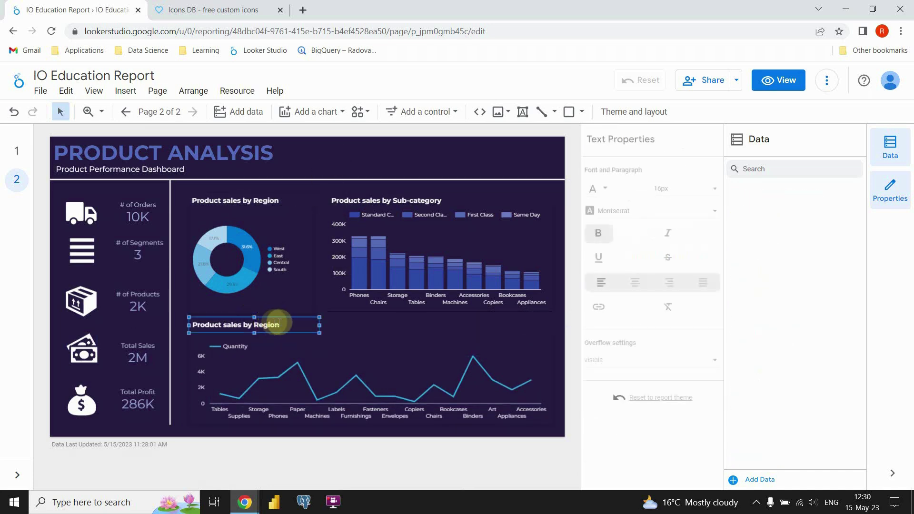
{"action": "left_click_drag", "start_coordinate": [286, 323], "coordinate": [284, 325]}
{"action": "left_click", "coordinate": [250, 330]}
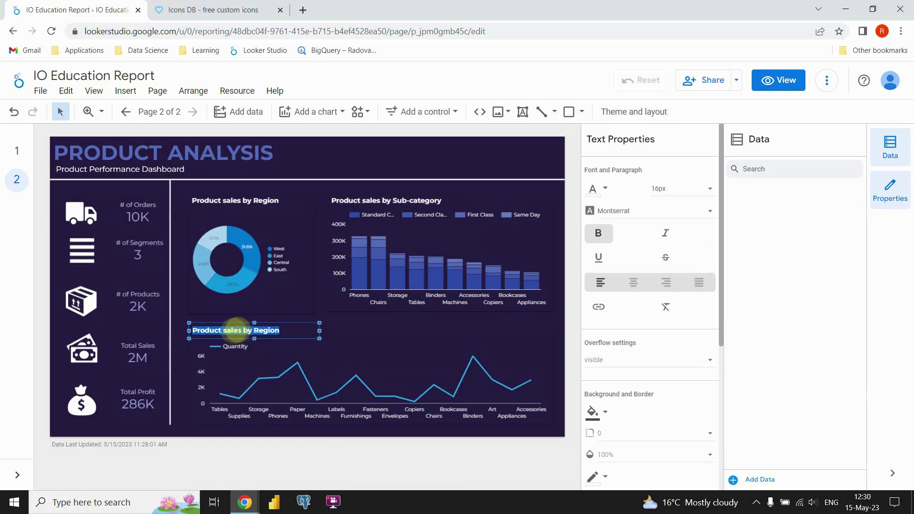
{"action": "left_click", "coordinate": [230, 332]}
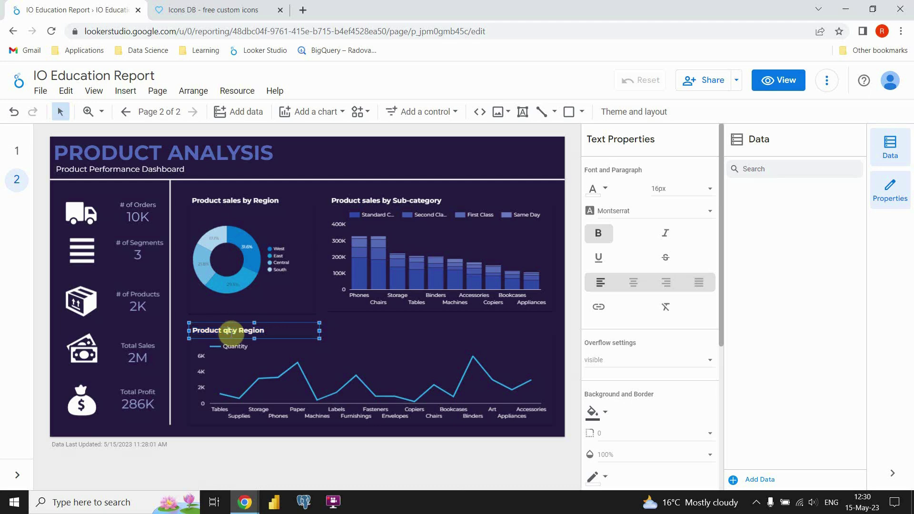
{"action": "left_click", "coordinate": [271, 332]}
{"action": "left_click", "coordinate": [285, 327]}
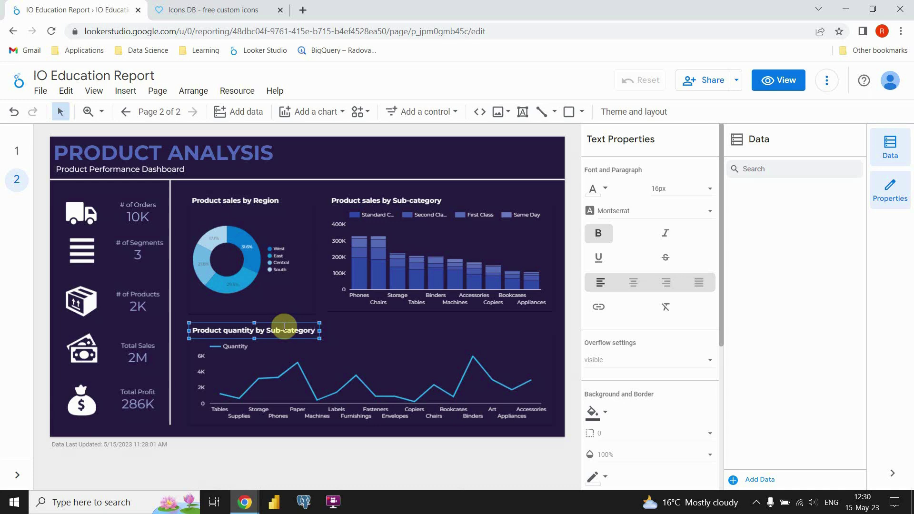
{"action": "left_click", "coordinate": [399, 163]}
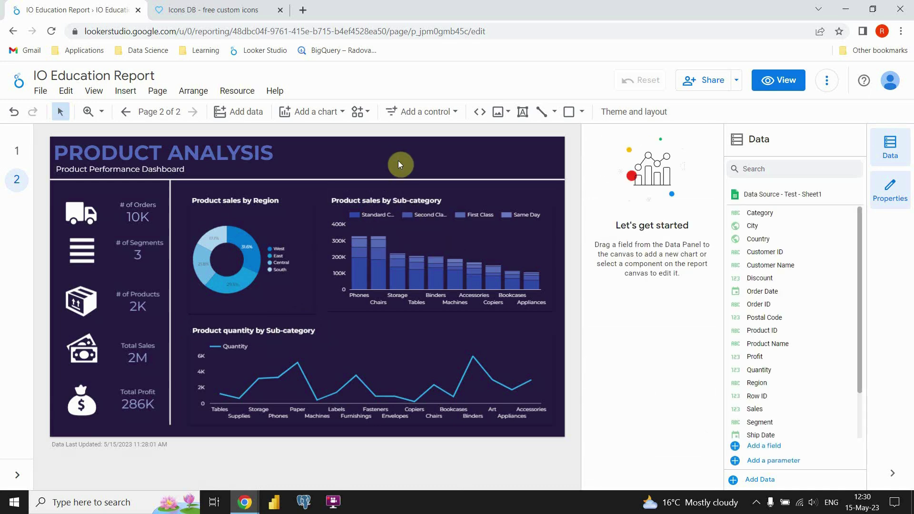